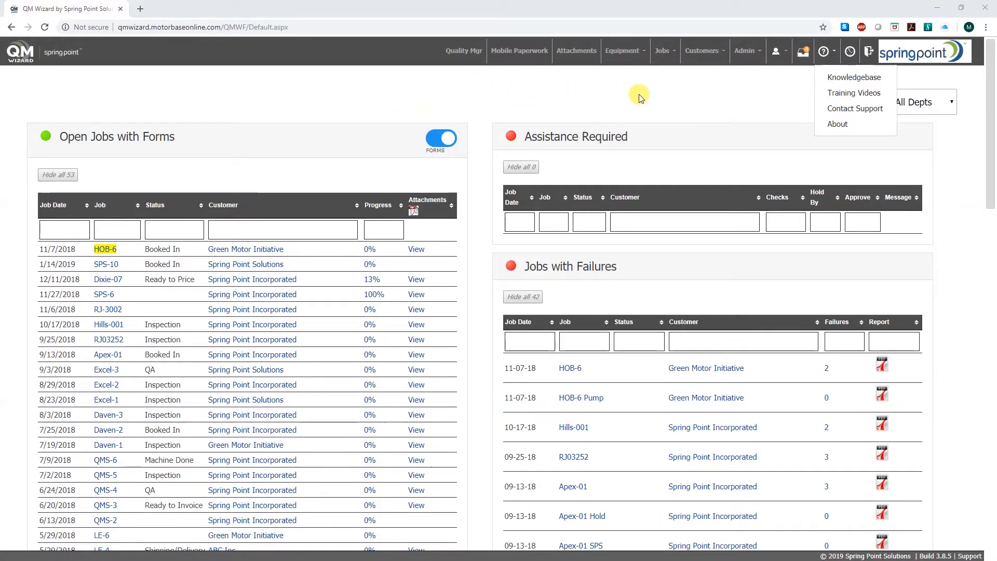
{"action": "left_click", "coordinate": [696, 94]}
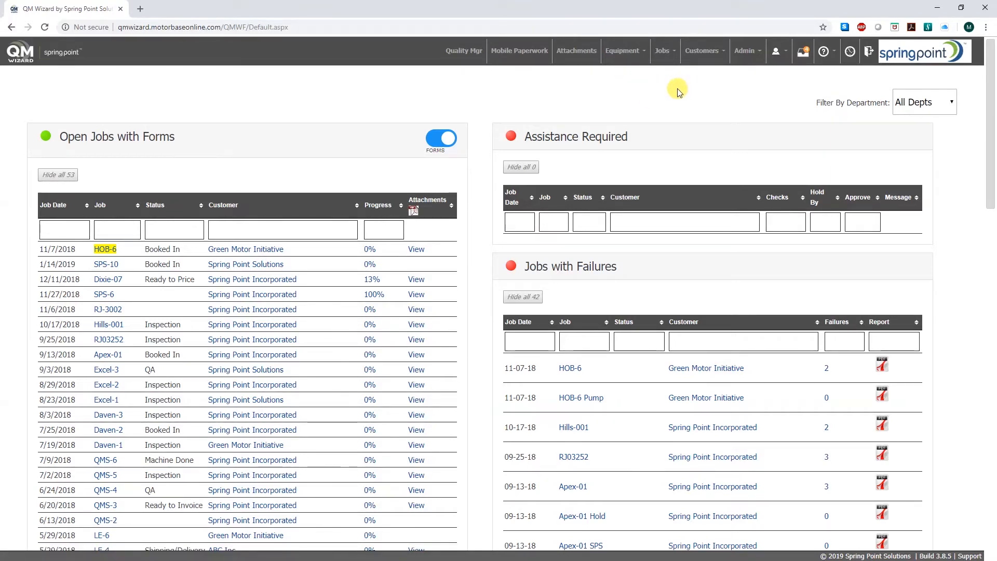
{"action": "left_click", "coordinate": [669, 53]}
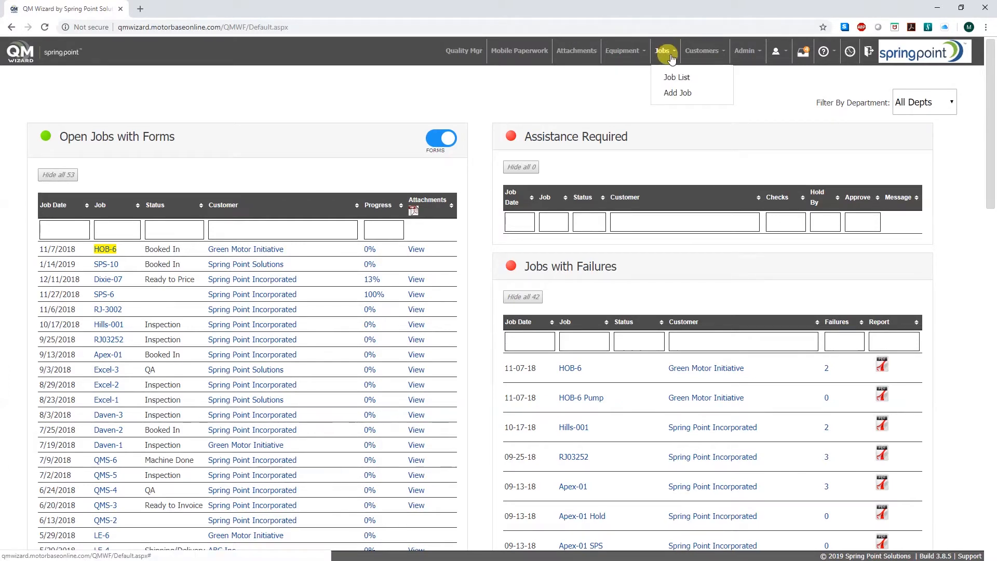
{"action": "left_click", "coordinate": [622, 102]}
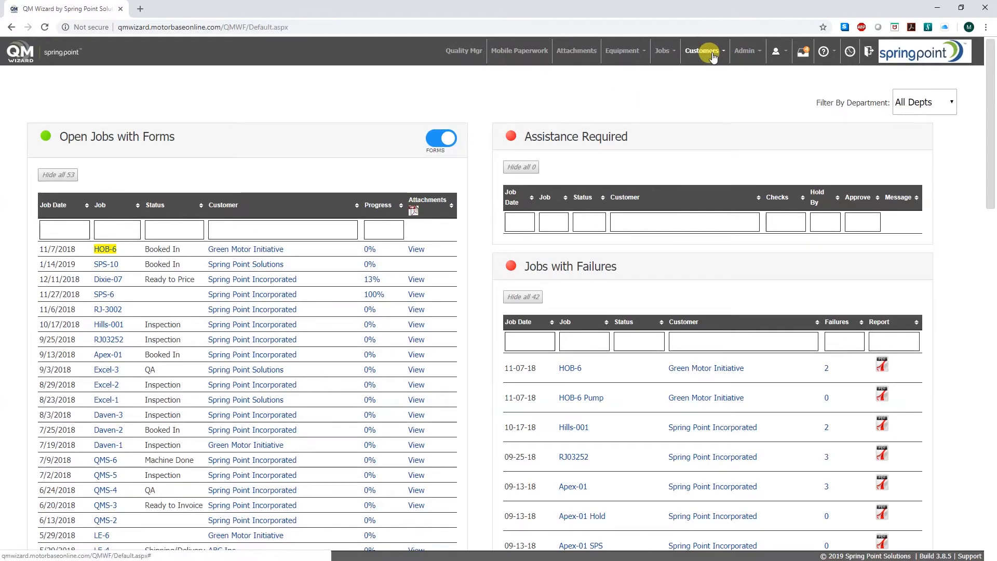
{"action": "left_click", "coordinate": [754, 57]}
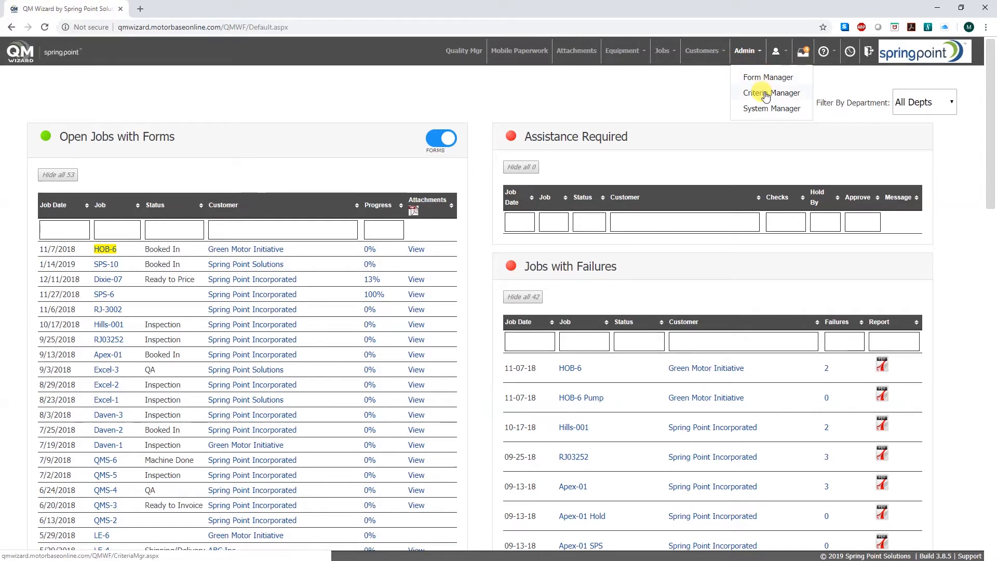
{"action": "left_click", "coordinate": [678, 95]}
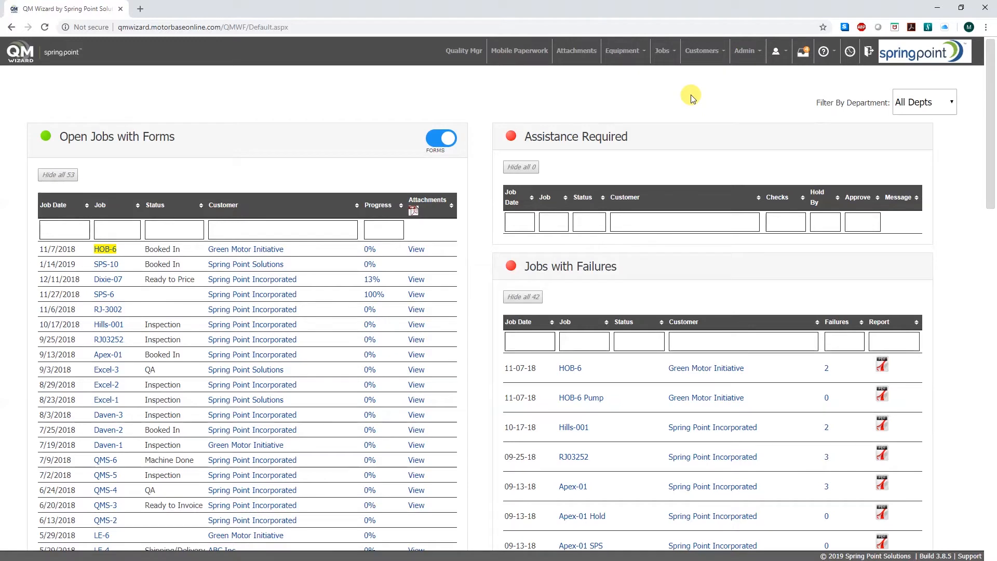
{"action": "left_click", "coordinate": [830, 54]}
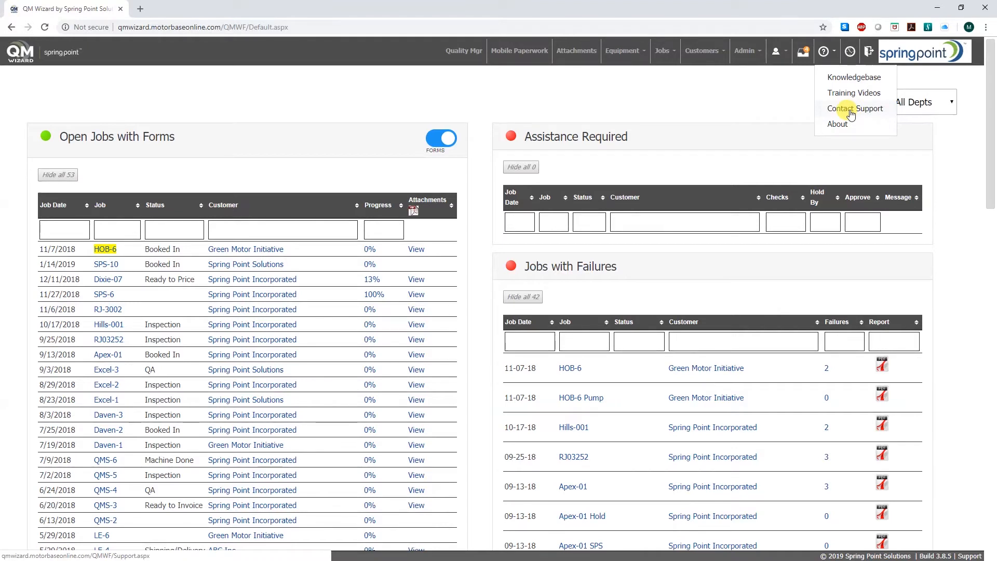
{"action": "left_click", "coordinate": [690, 99]}
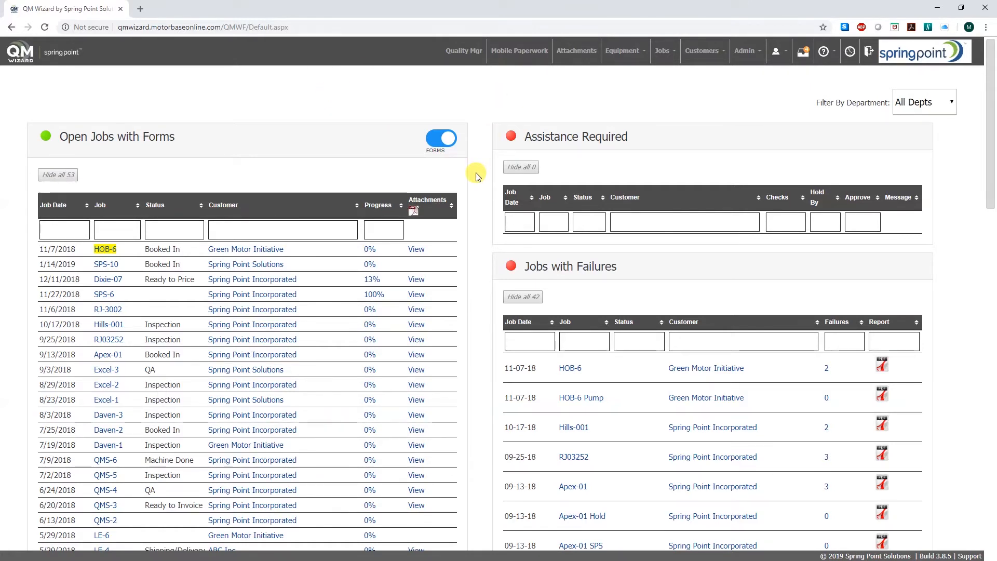
Check the completion by department for job Dixie-07 in the open jobs list, and close the breakdown.
{"action": "scroll", "coordinate": [478, 177], "scroll_direction": "down", "scroll_amount": 1}
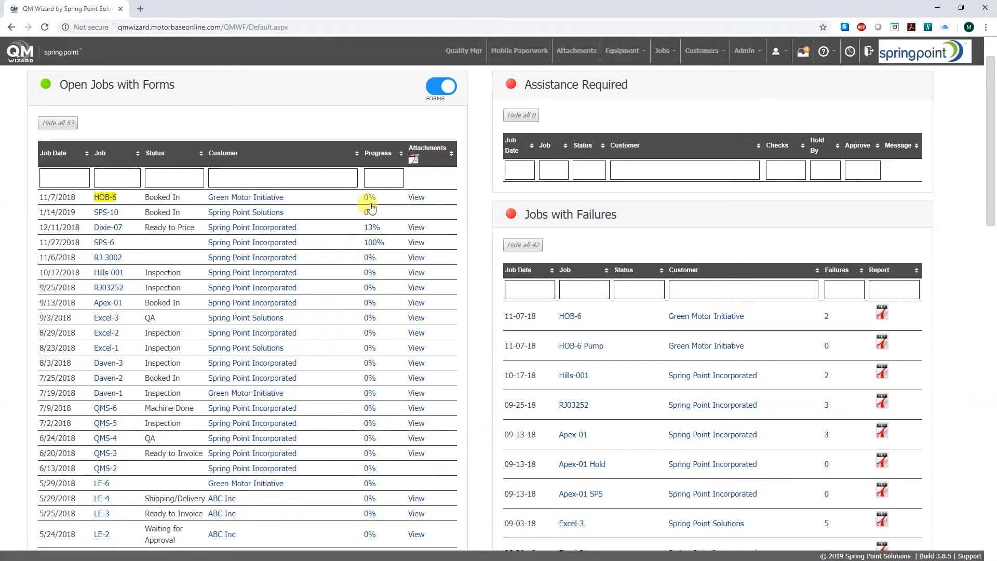
{"action": "left_click", "coordinate": [371, 231]}
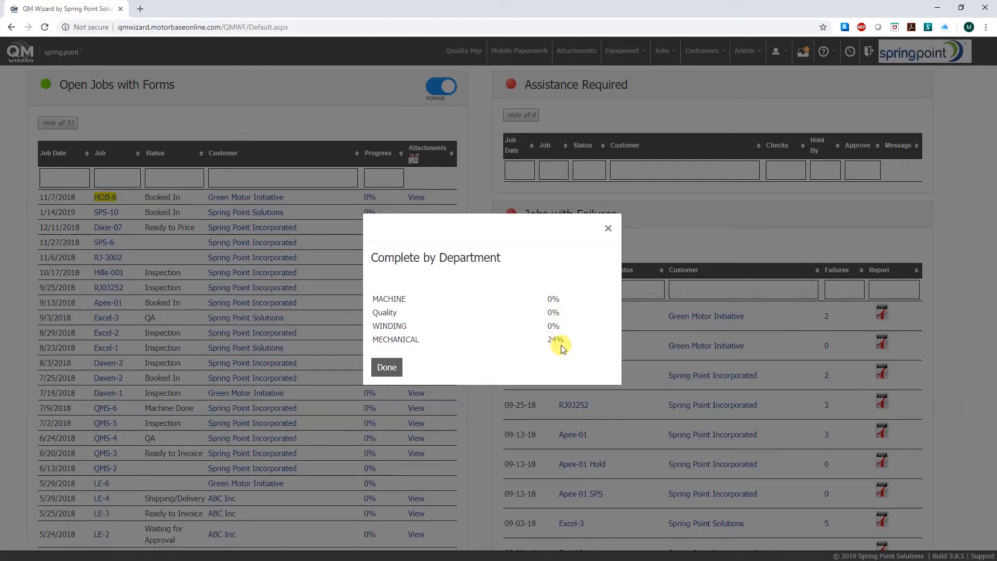
{"action": "left_click", "coordinate": [387, 367]}
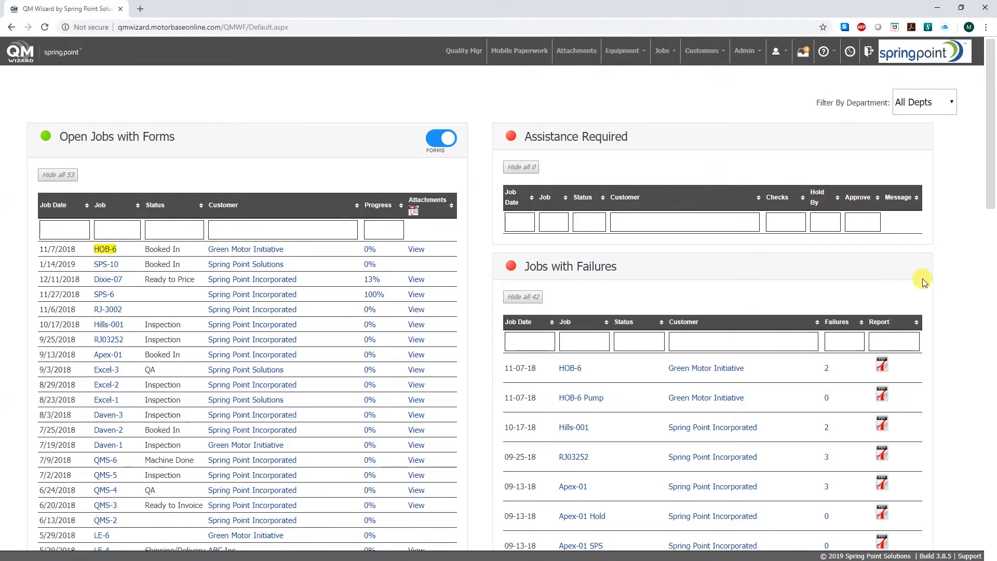
Open the failure report of job Apex-01 from the Jobs with Failures list.
{"action": "scroll", "coordinate": [945, 280], "scroll_direction": "down", "scroll_amount": 1}
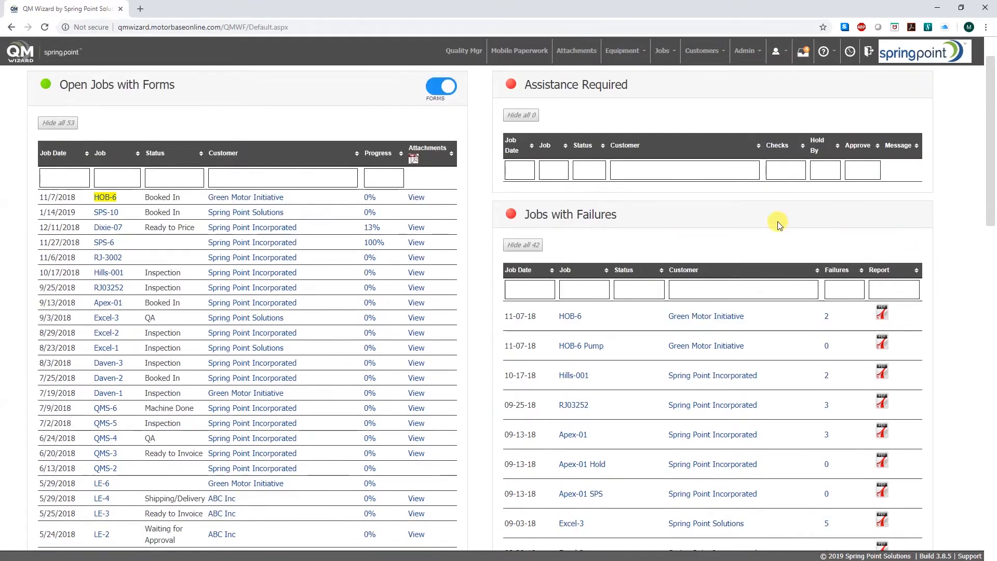
{"action": "scroll", "coordinate": [722, 206], "scroll_direction": "down", "scroll_amount": 1}
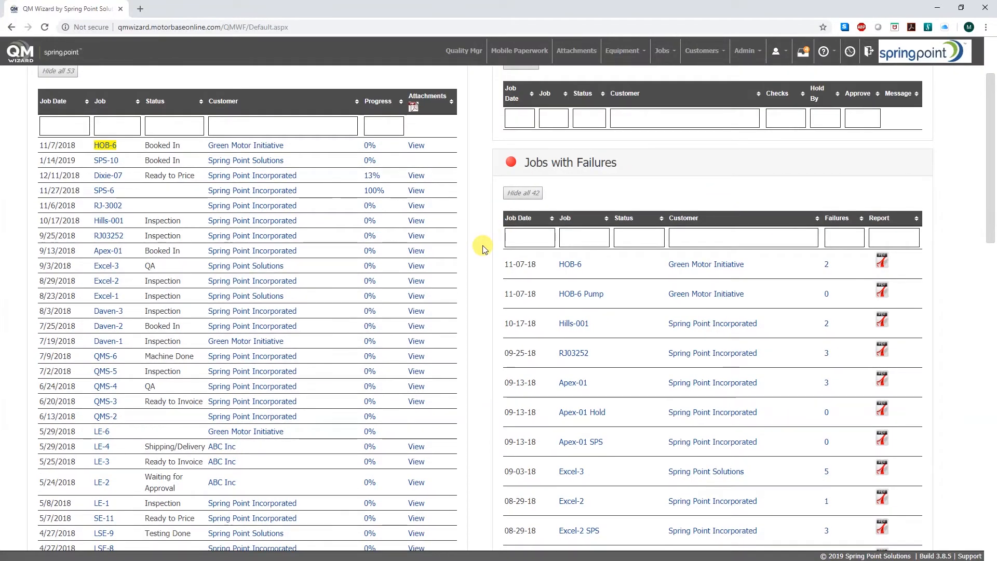
{"action": "scroll", "coordinate": [482, 250], "scroll_direction": "down", "scroll_amount": 1}
{"action": "scroll", "coordinate": [482, 250], "scroll_direction": "up", "scroll_amount": 1}
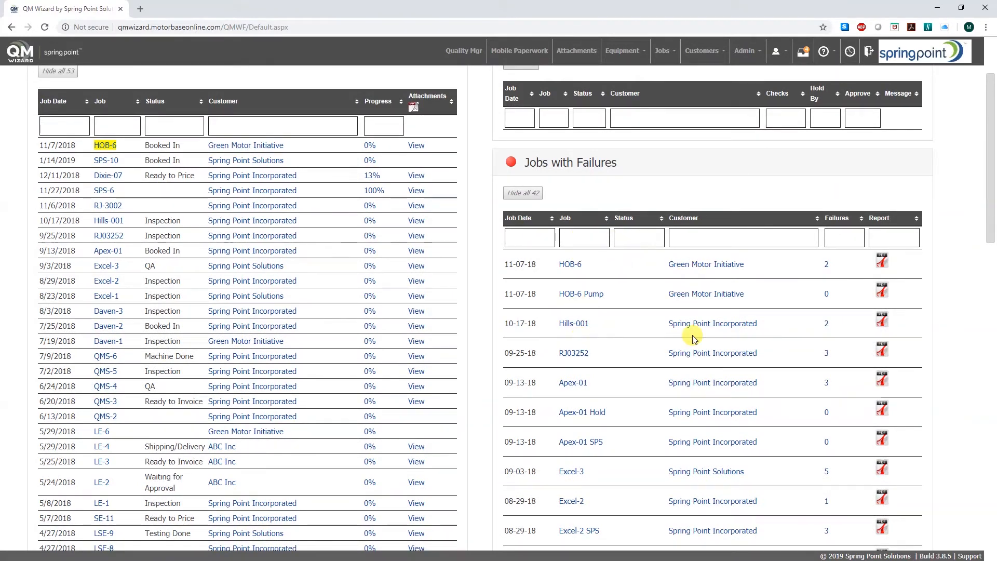
{"action": "scroll", "coordinate": [804, 352], "scroll_direction": "down", "scroll_amount": 1}
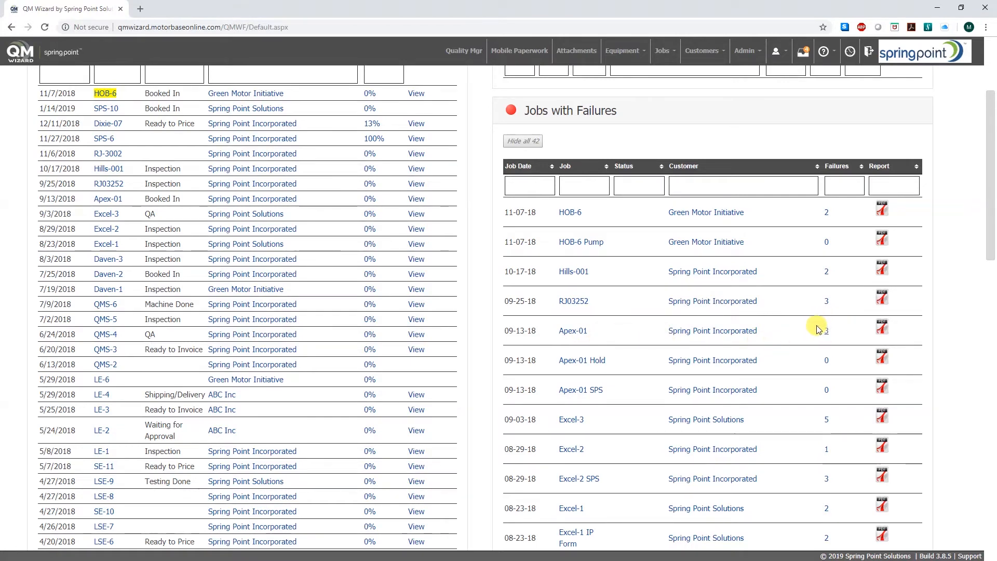
{"action": "left_click", "coordinate": [882, 330]}
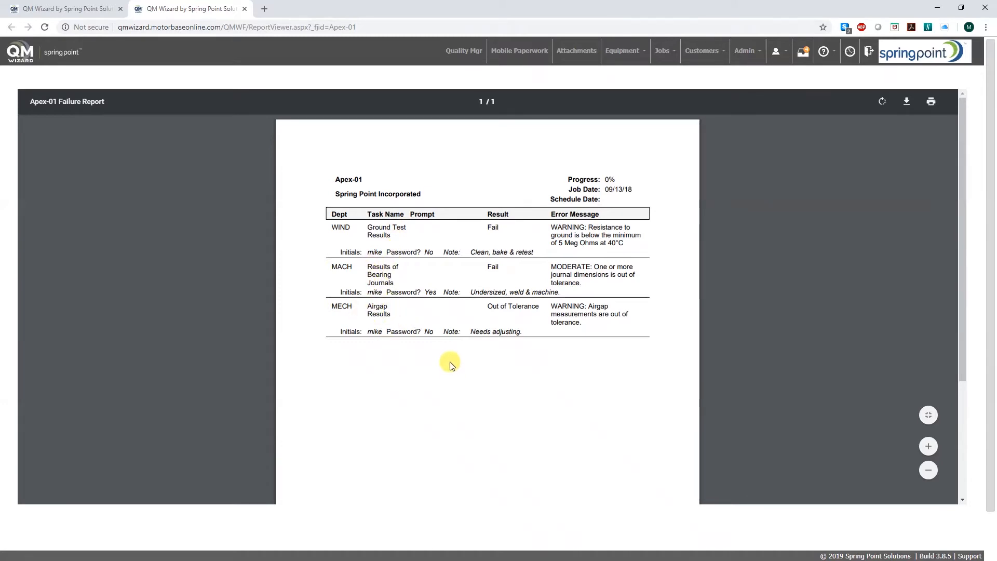
Review the initials, result, password and note entries for the ground test in the Apex-01 failure report, and close the report.
{"action": "double_click", "coordinate": [374, 251]}
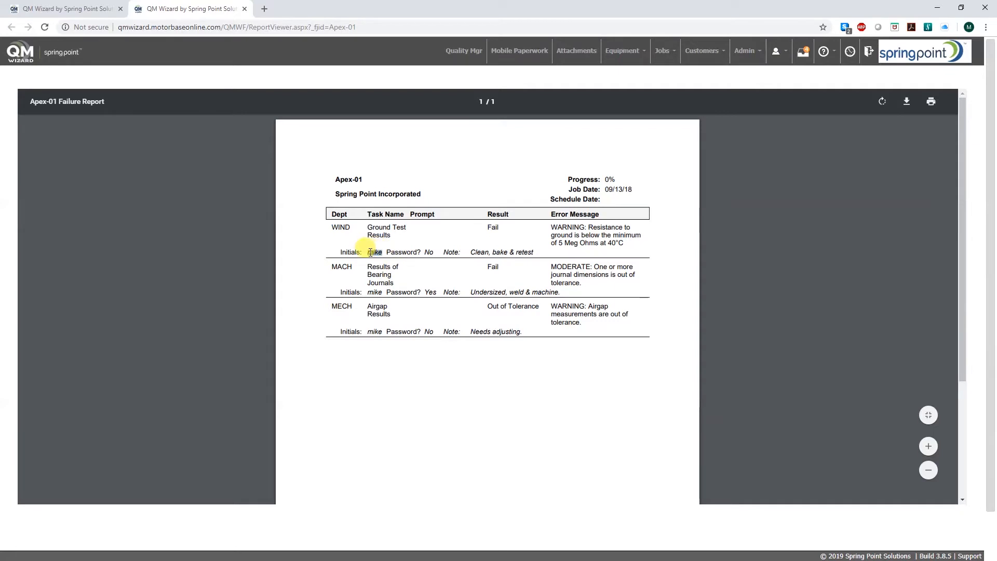
{"action": "left_click", "coordinate": [386, 376]}
{"action": "double_click", "coordinate": [493, 227]}
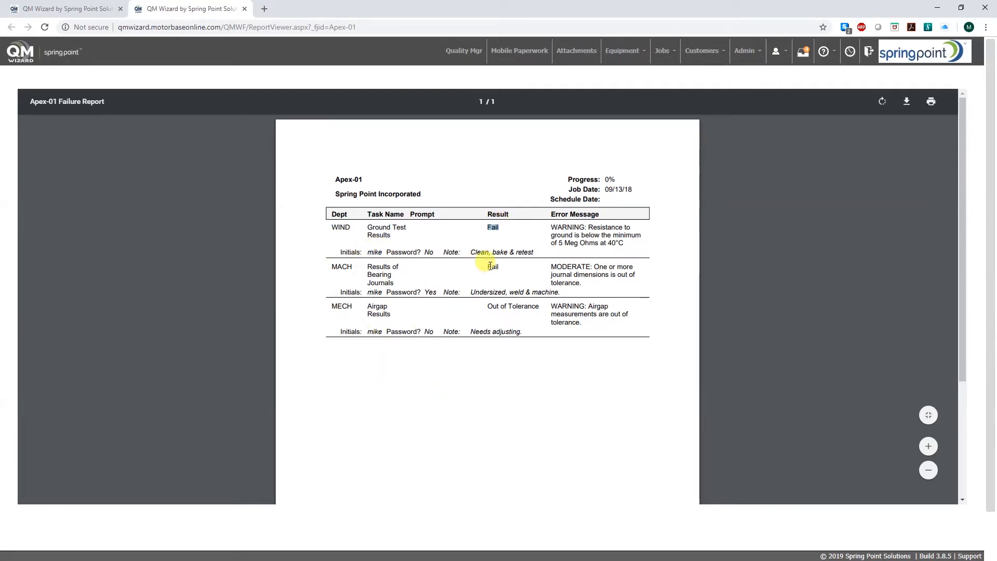
{"action": "left_click", "coordinate": [505, 391]}
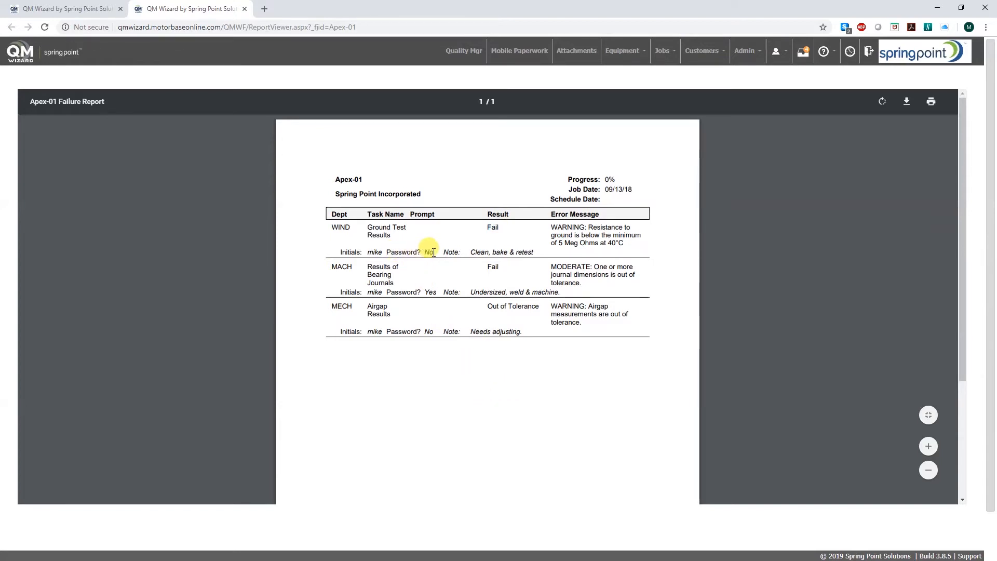
{"action": "left_click_drag", "start_coordinate": [431, 250], "coordinate": [384, 250]}
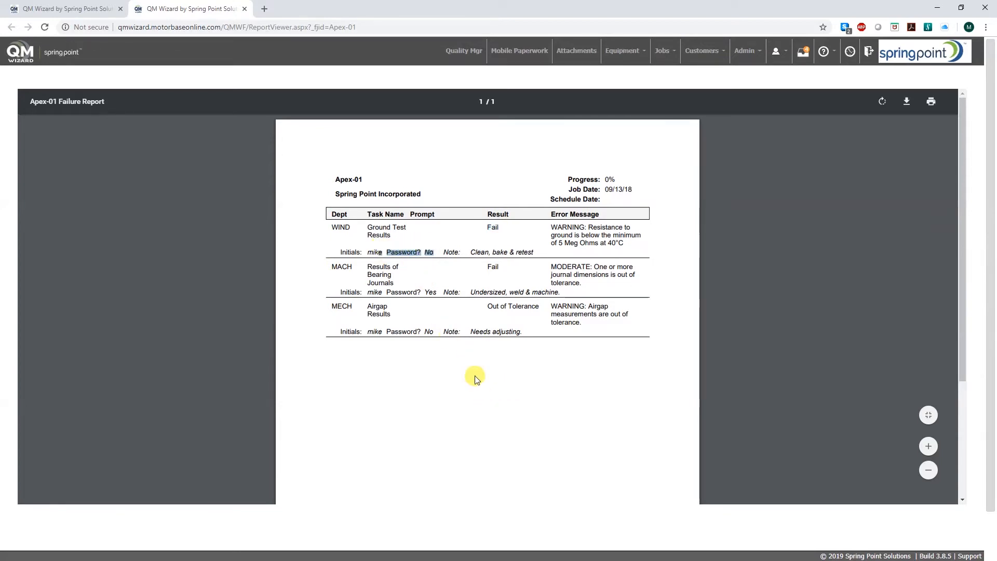
{"action": "left_click", "coordinate": [478, 391]}
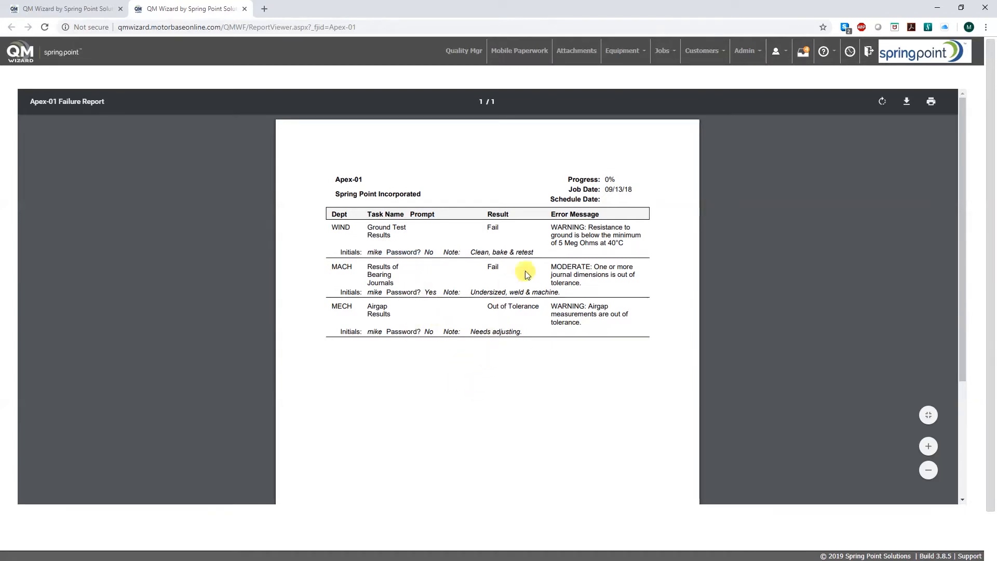
{"action": "left_click_drag", "start_coordinate": [539, 250], "coordinate": [474, 250]}
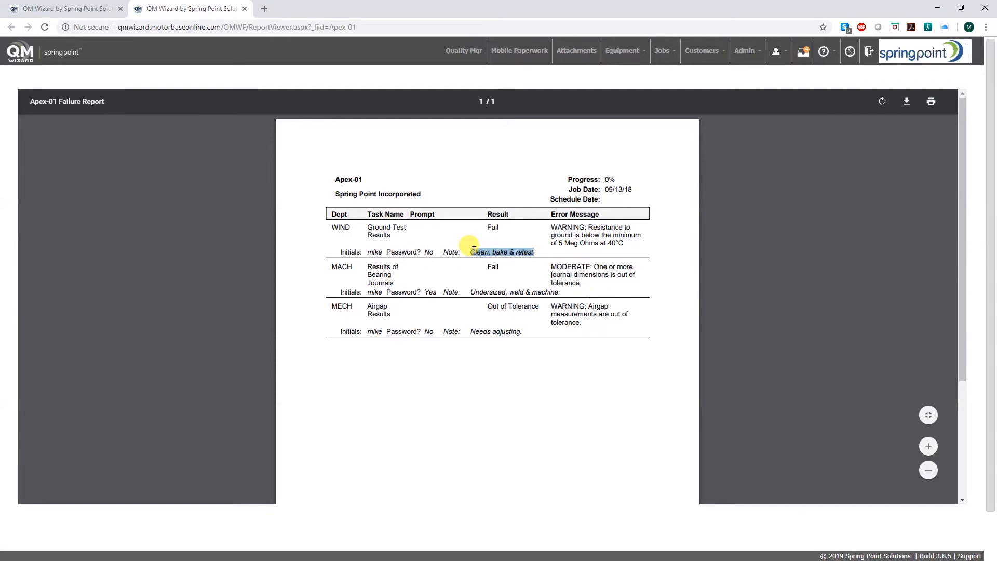
{"action": "left_click", "coordinate": [517, 364]}
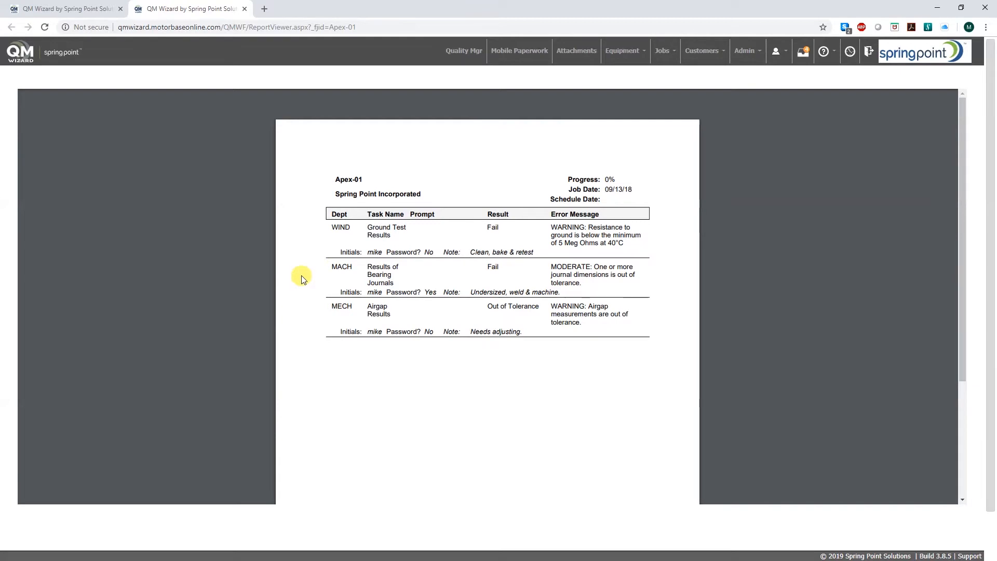
{"action": "left_click", "coordinate": [246, 9]}
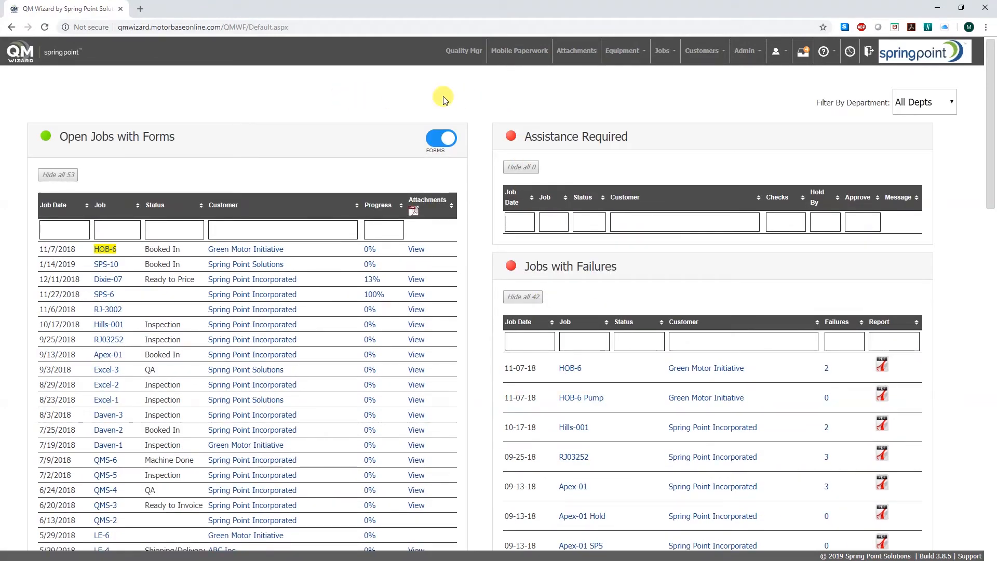
Go to the Quality Manager page and choose the job SPS-10 (Repair) Spring Point Solutions.
{"action": "left_click", "coordinate": [464, 55]}
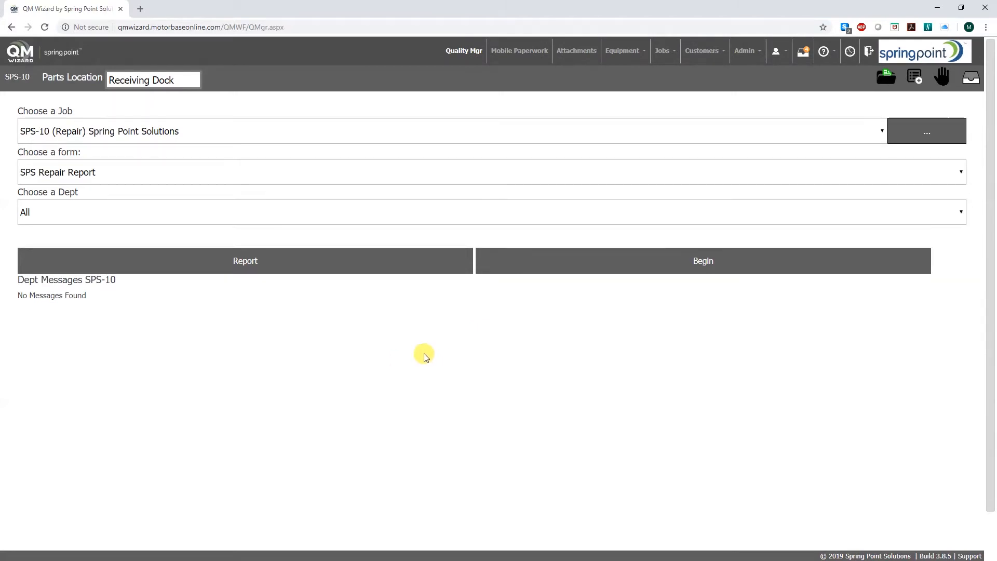
{"action": "left_click", "coordinate": [399, 139]}
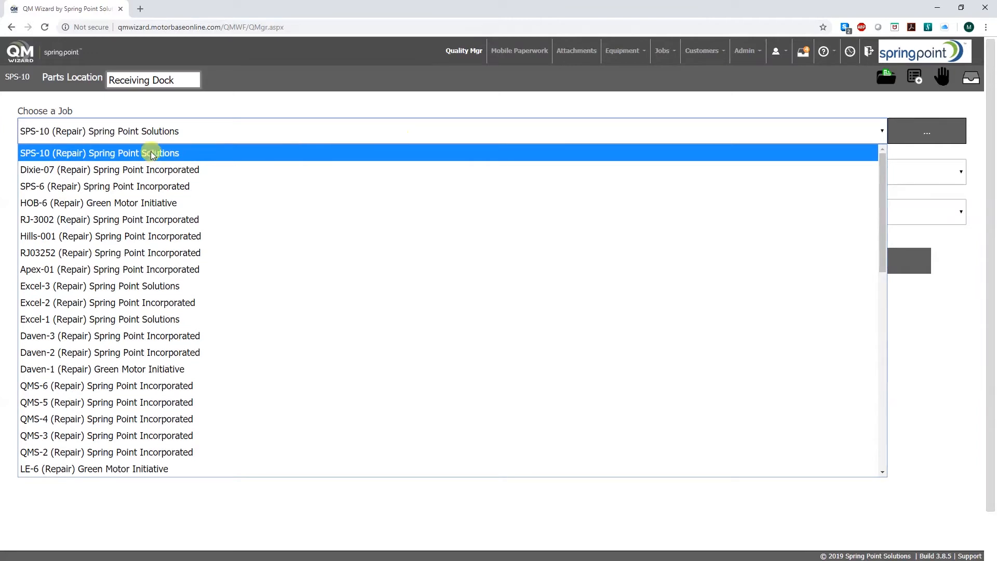
{"action": "left_click", "coordinate": [131, 153]}
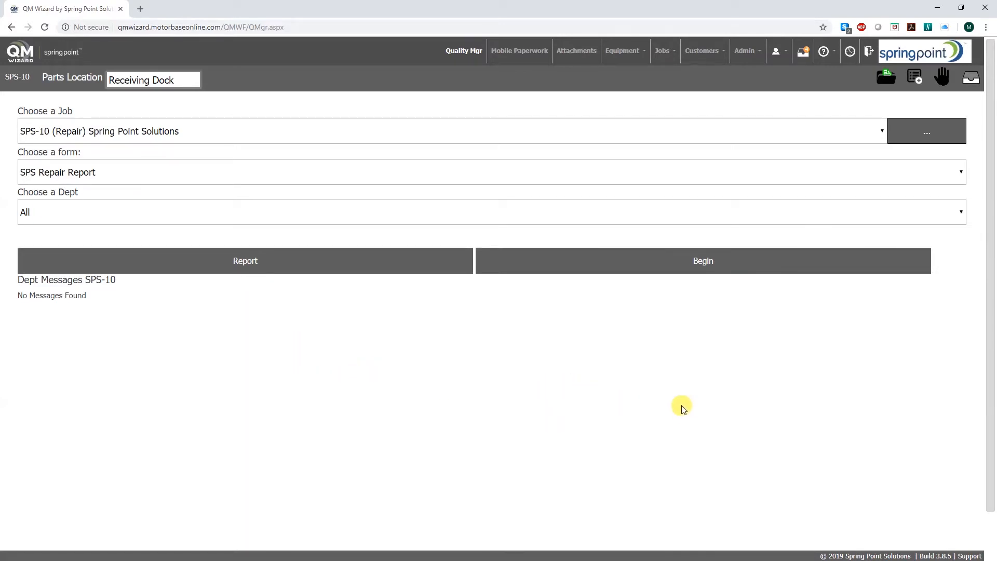
{"action": "left_click", "coordinate": [828, 54]}
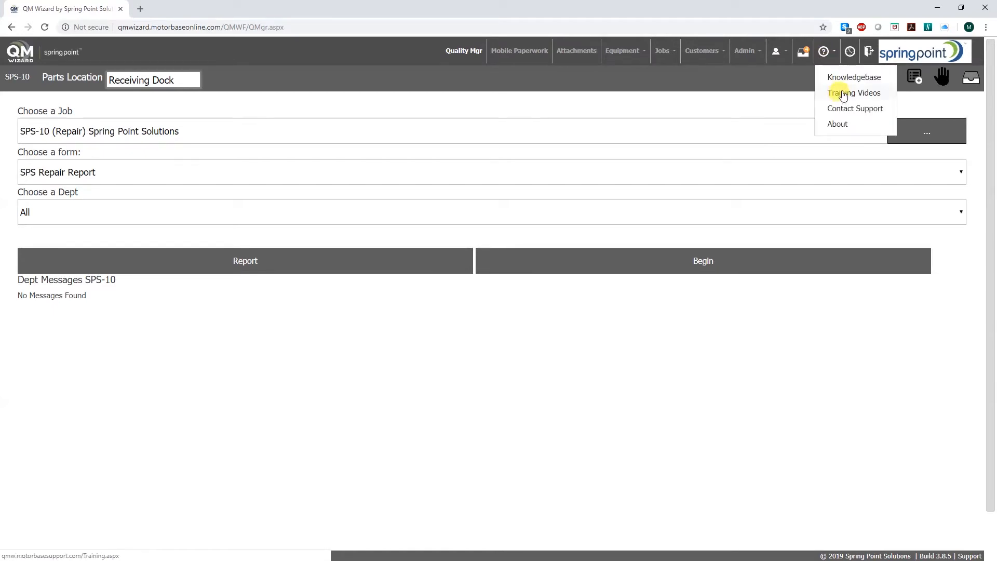
{"action": "left_click", "coordinate": [421, 373]}
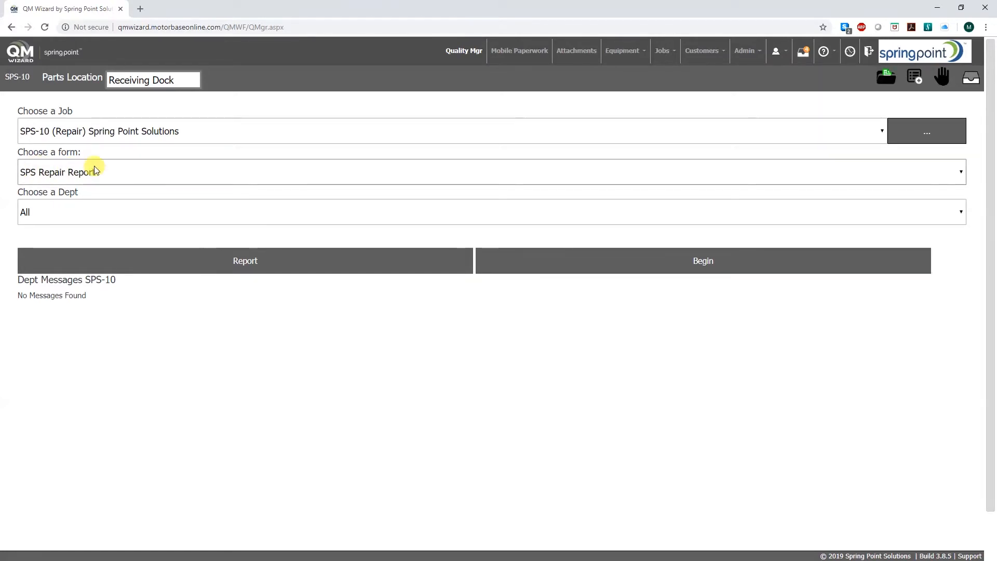
Check which forms are available for job SPS-10, keeping SPS Repair Report as the chosen form.
{"action": "left_click", "coordinate": [132, 170]}
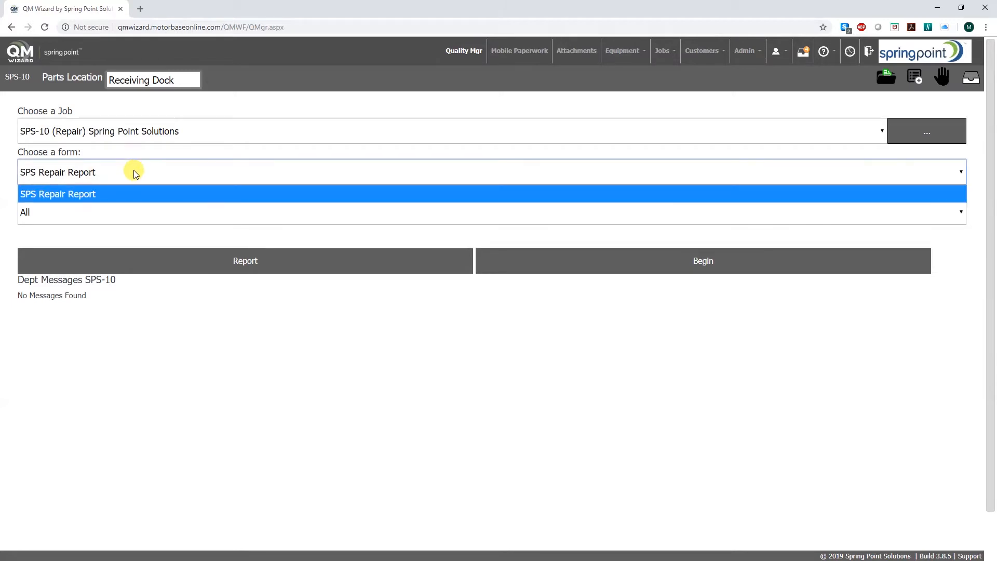
{"action": "left_click", "coordinate": [135, 173]}
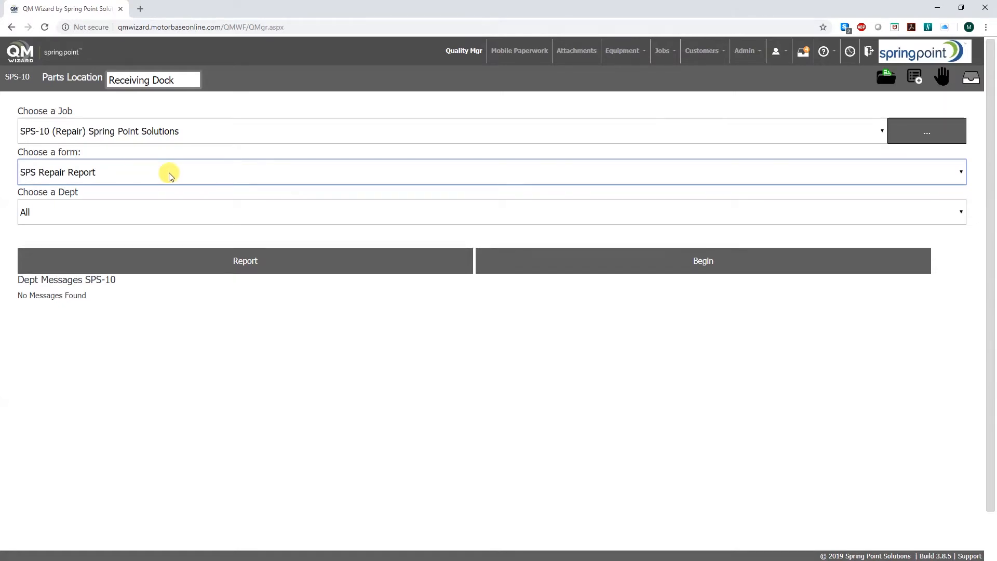
{"action": "left_click", "coordinate": [130, 171]}
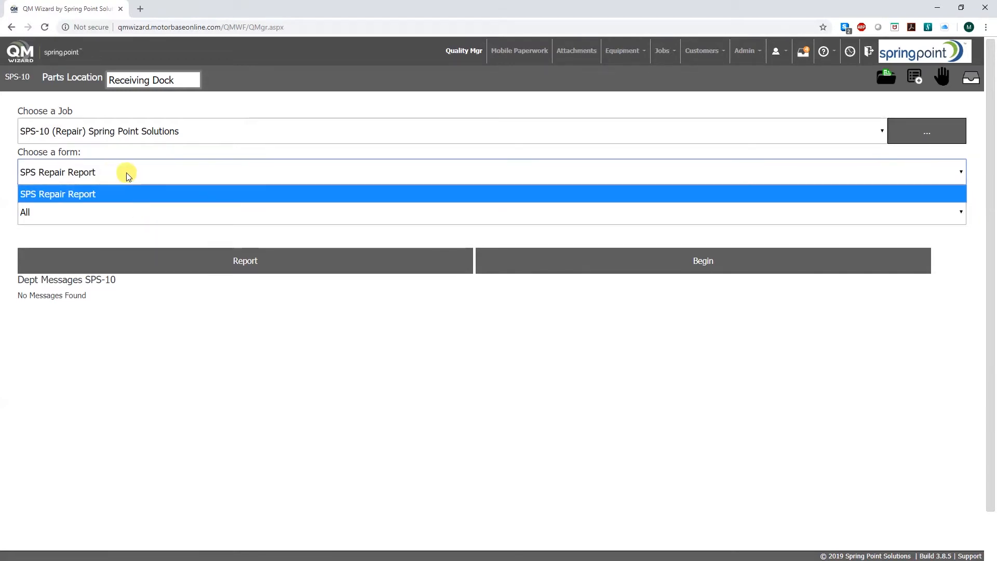
{"action": "left_click", "coordinate": [154, 171]}
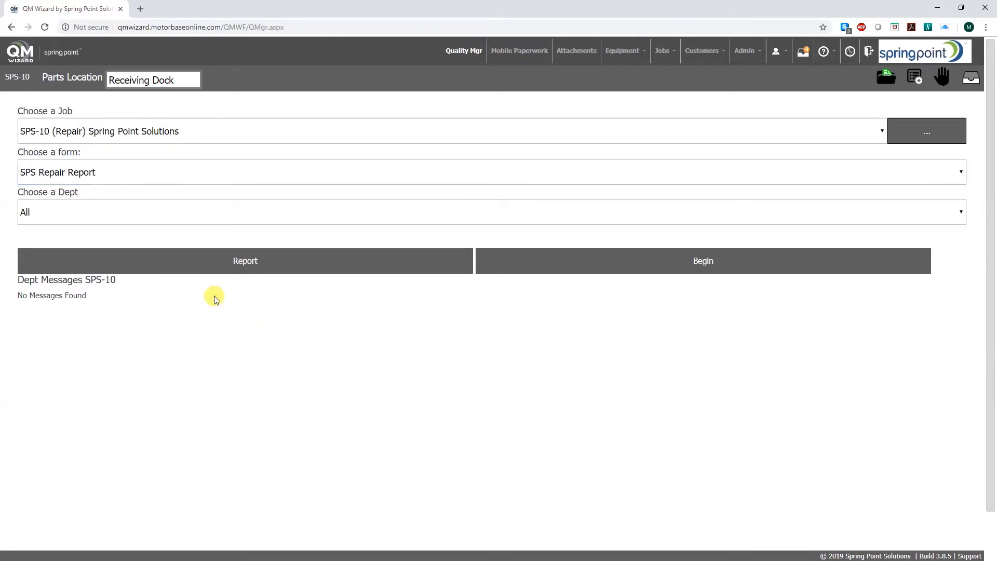
Try limiting the SPS Repair Report to the MACHINE department, and set the department back to All.
{"action": "left_click", "coordinate": [159, 214]}
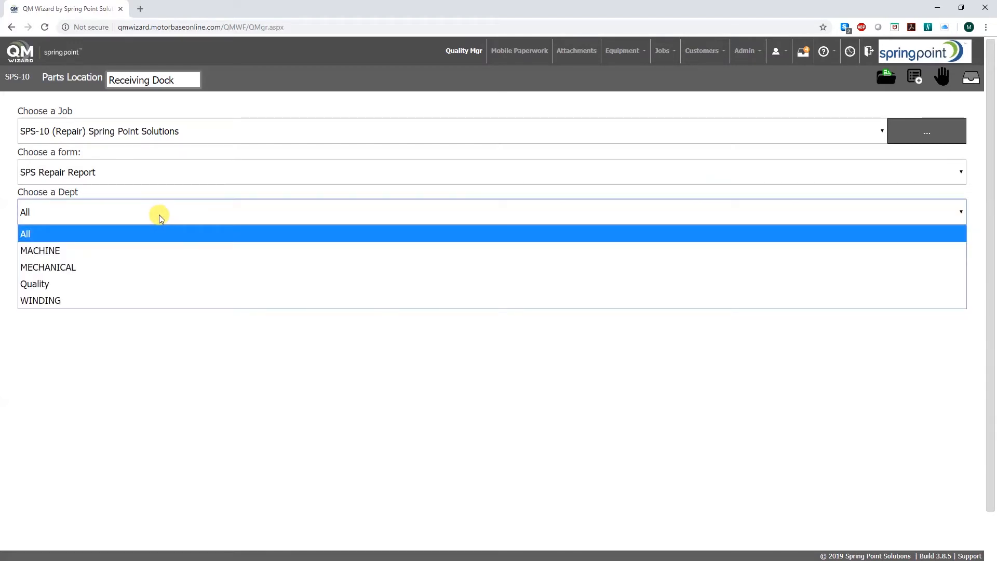
{"action": "left_click", "coordinate": [159, 251]}
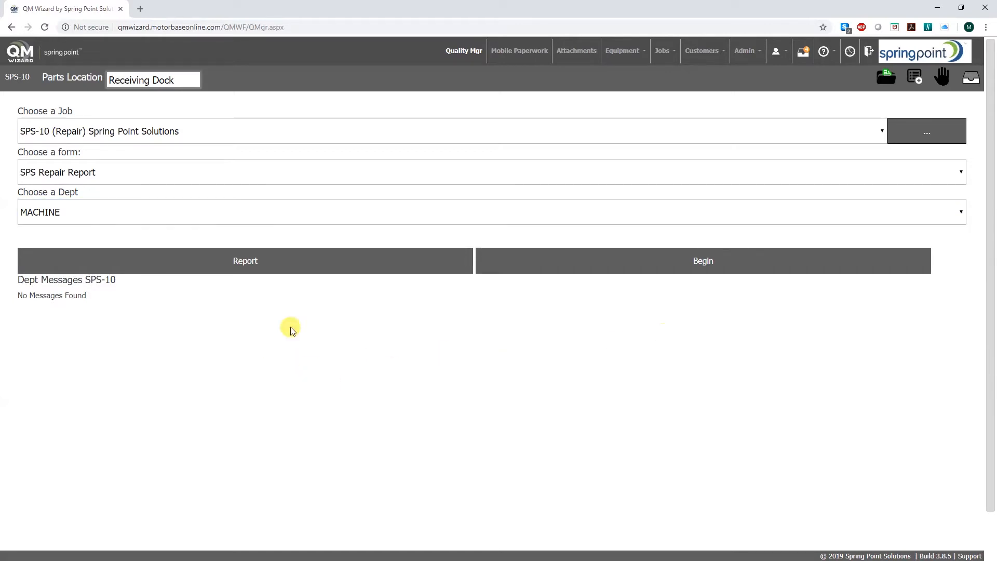
{"action": "left_click", "coordinate": [190, 222]}
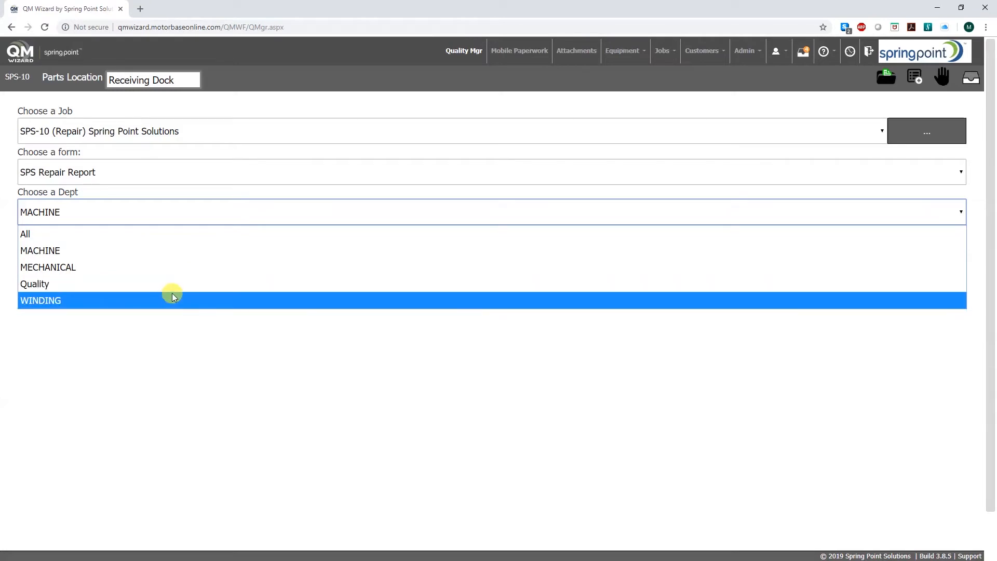
{"action": "left_click", "coordinate": [149, 234]}
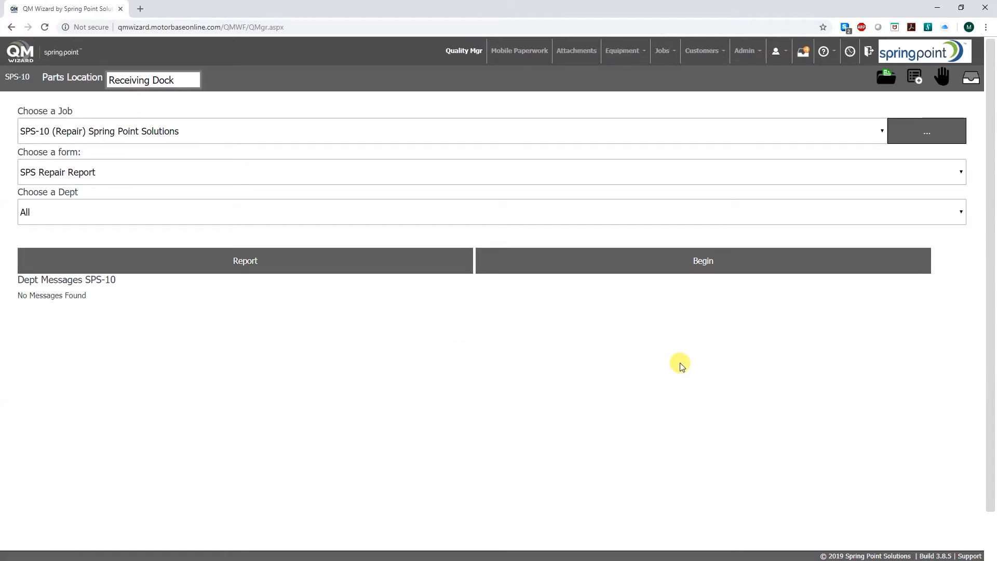
Begin the SPS Repair Report for all departments, expand Motor Receiving and Incoming Image 1, and open the SRR4268 Incoming Image 1 task.
{"action": "left_click", "coordinate": [713, 262]}
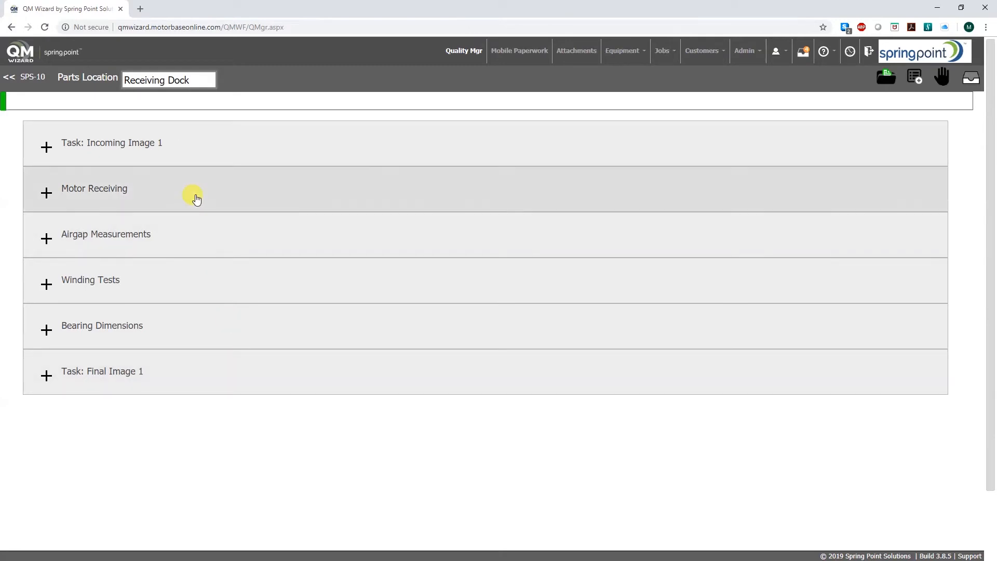
{"action": "left_click", "coordinate": [150, 187]}
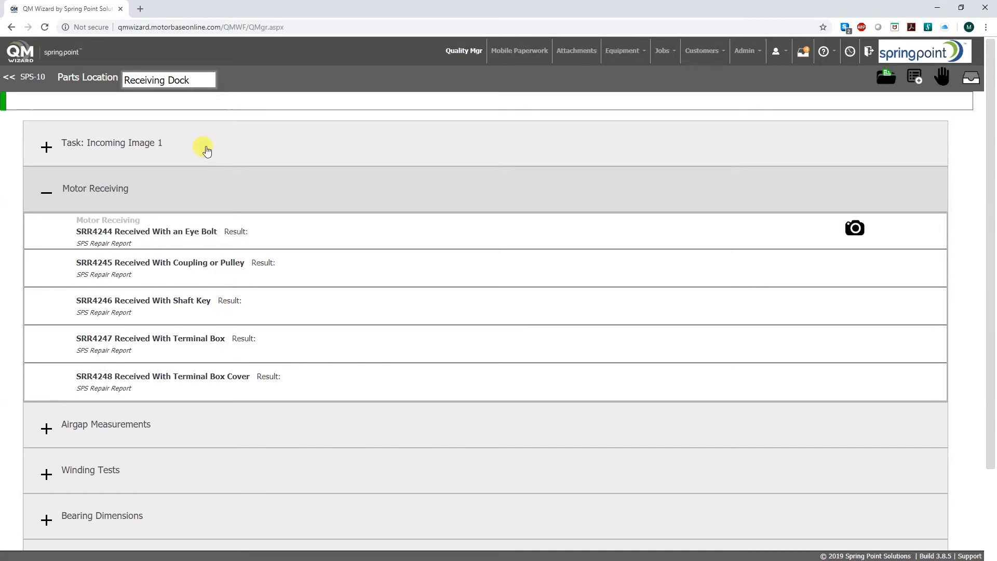
{"action": "left_click", "coordinate": [183, 148]}
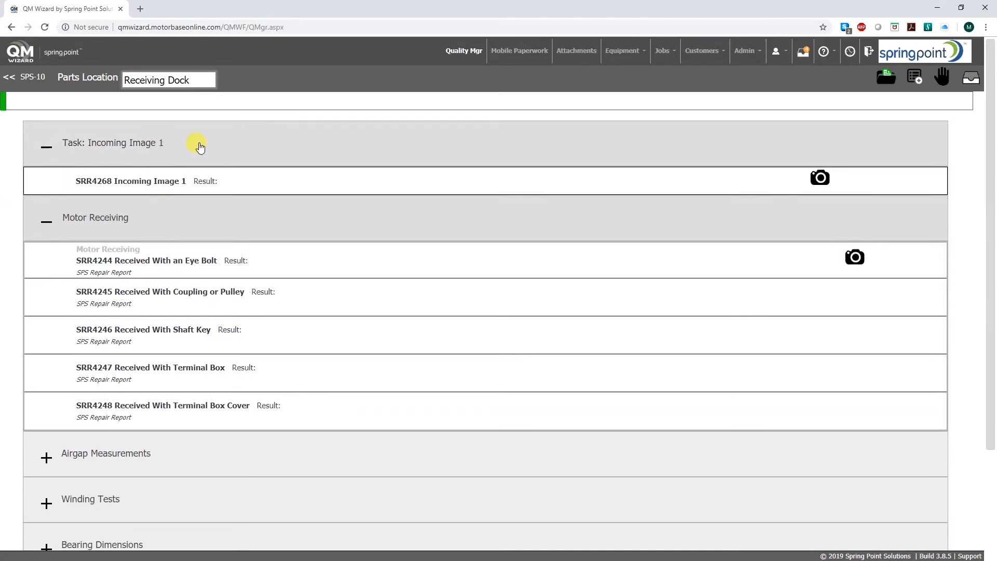
{"action": "left_click", "coordinate": [270, 182]}
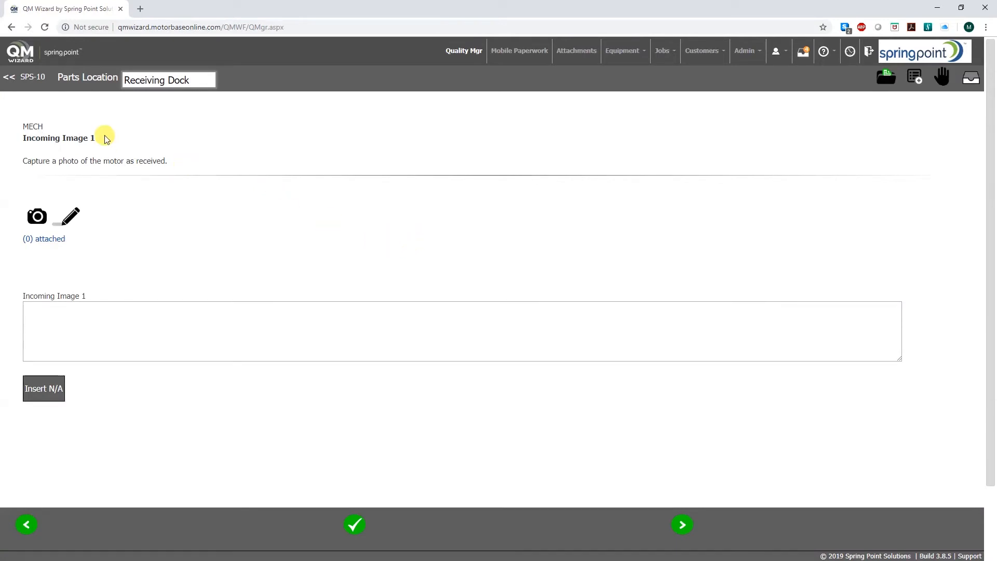
{"action": "left_click_drag", "start_coordinate": [102, 135], "coordinate": [21, 126]}
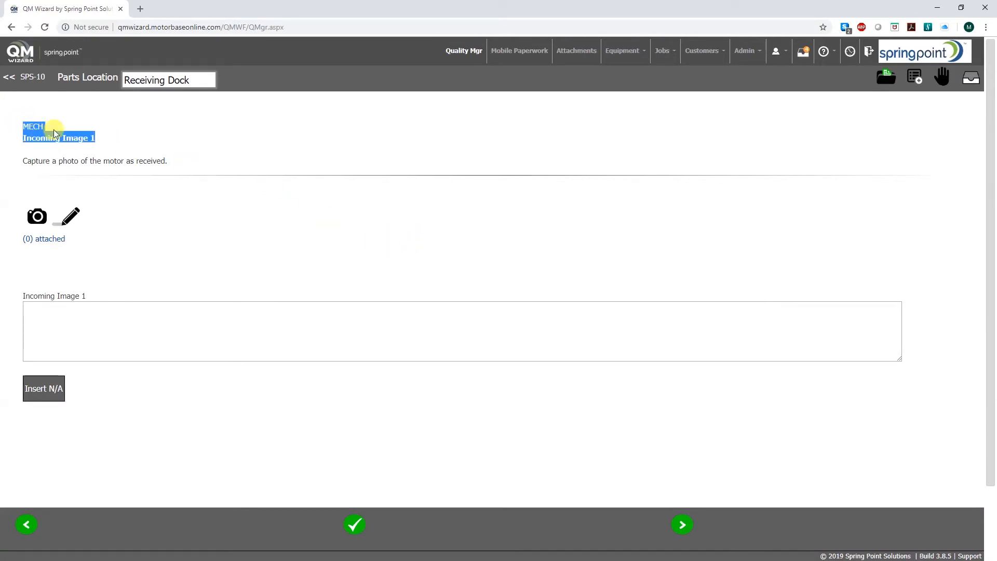
{"action": "left_click", "coordinate": [281, 223]}
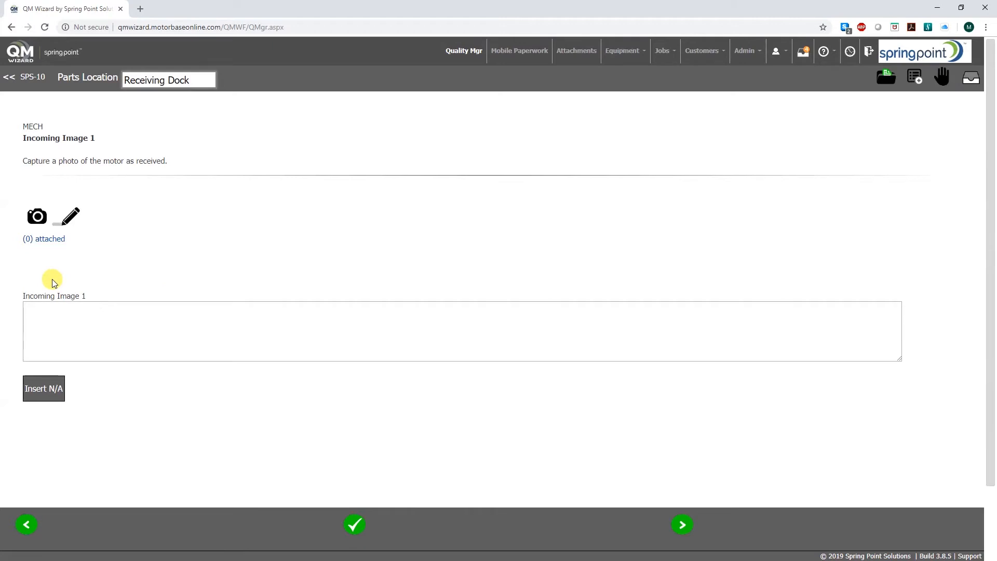
Upload the photo incoming.jpg as an attachment to the Incoming Image 1 task.
{"action": "left_click", "coordinate": [37, 217]}
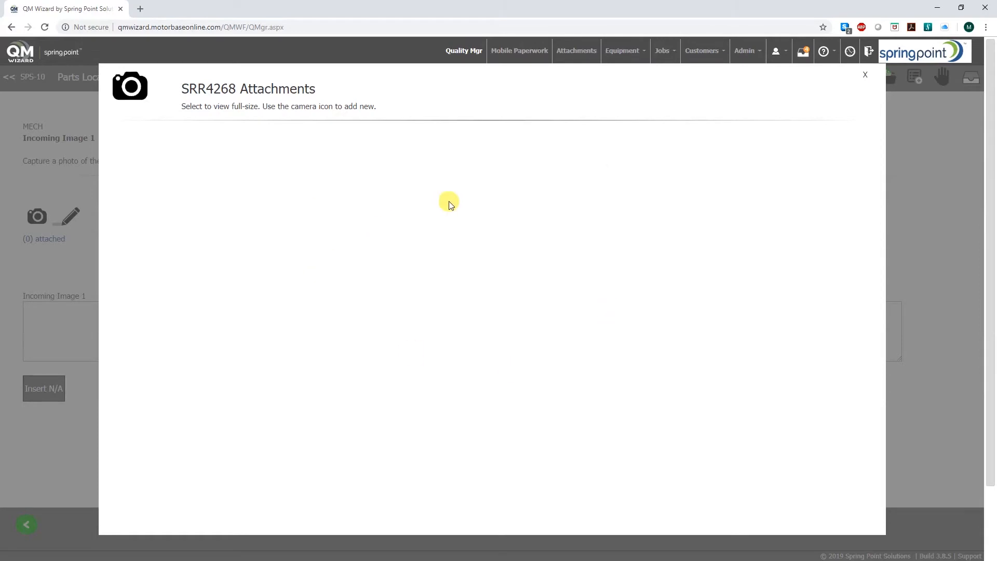
{"action": "left_click", "coordinate": [131, 89]}
{"action": "left_click", "coordinate": [131, 91]}
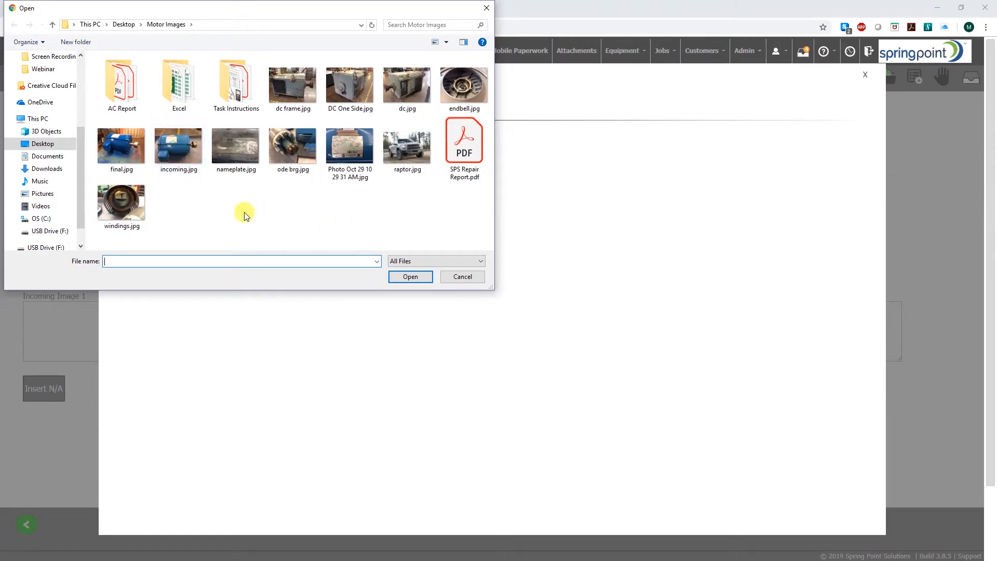
{"action": "left_click", "coordinate": [178, 150]}
{"action": "left_click", "coordinate": [410, 278]}
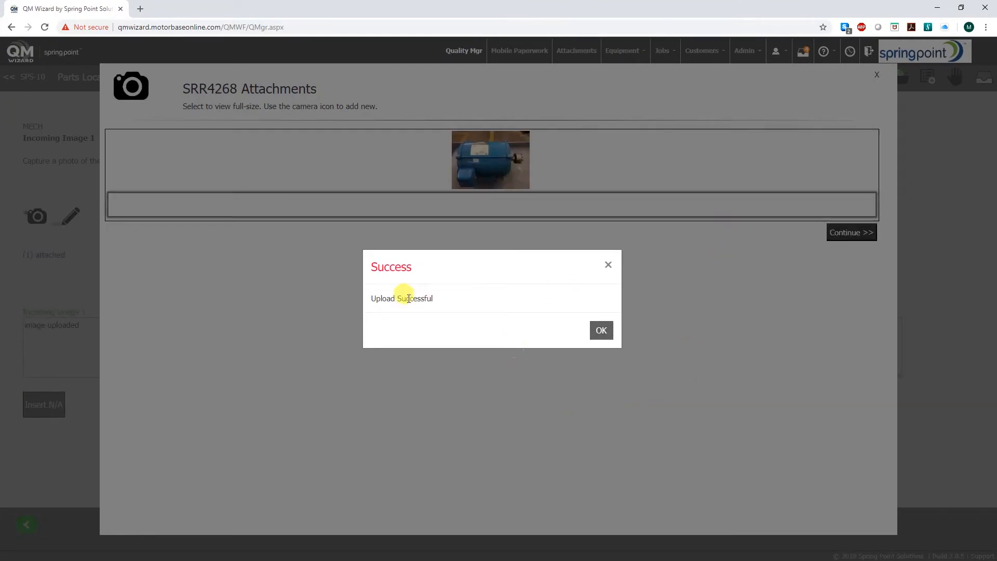
{"action": "left_click", "coordinate": [601, 331]}
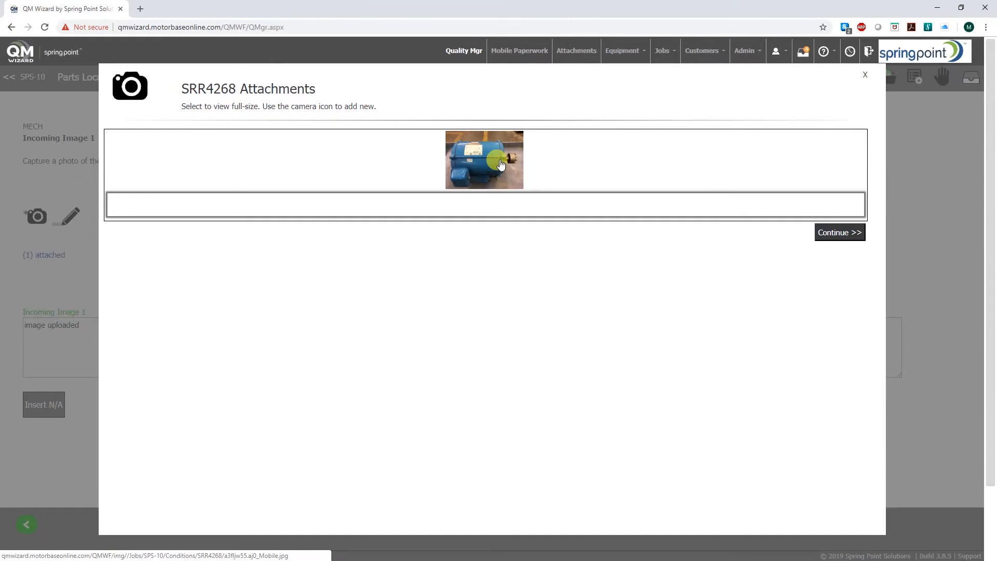
Caption the uploaded motor photo "Incoming" and save the Incoming Image 1 task.
{"action": "left_click", "coordinate": [504, 204]}
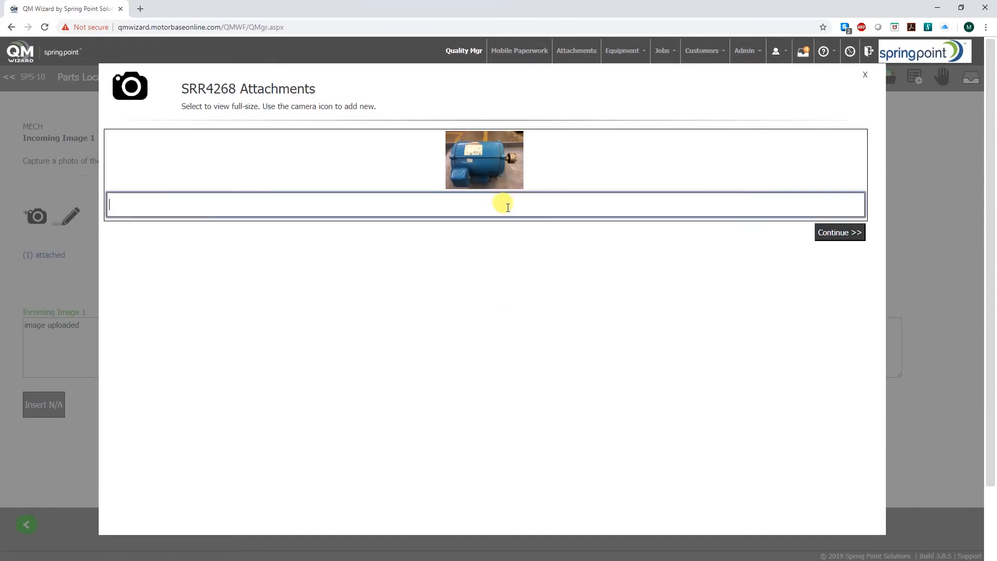
{"action": "left_click", "coordinate": [513, 275]}
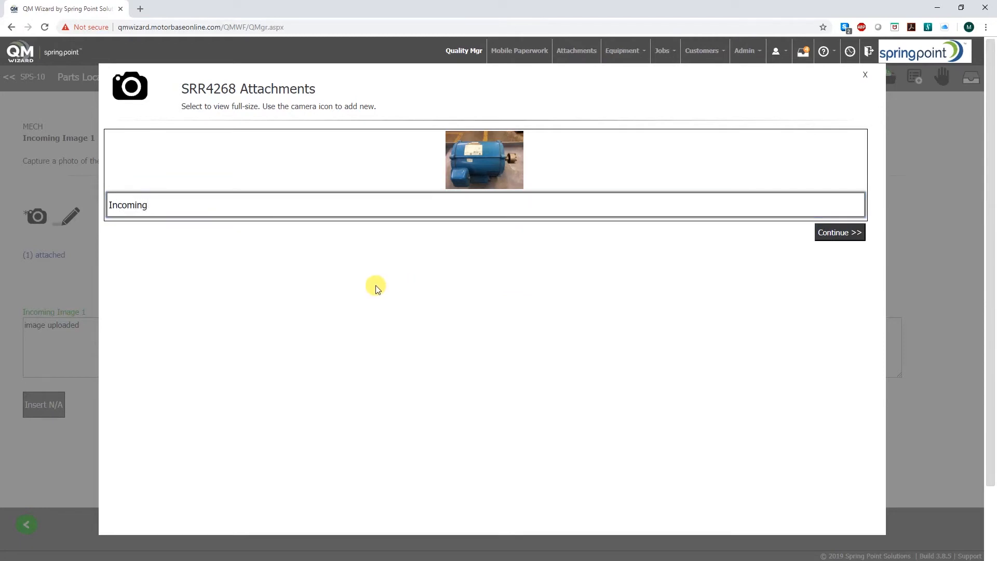
{"action": "left_click", "coordinate": [837, 232]}
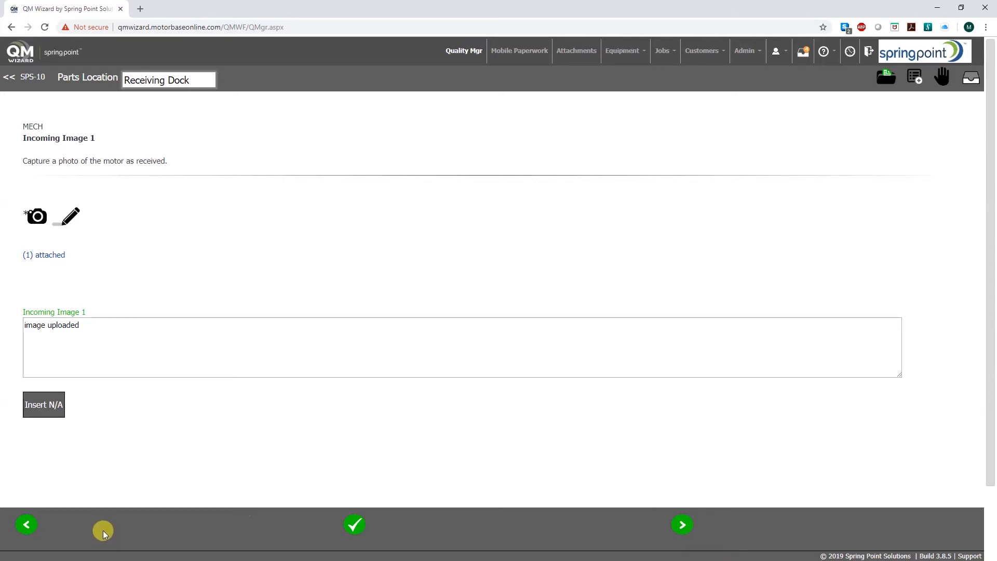
{"action": "left_click", "coordinate": [354, 525]}
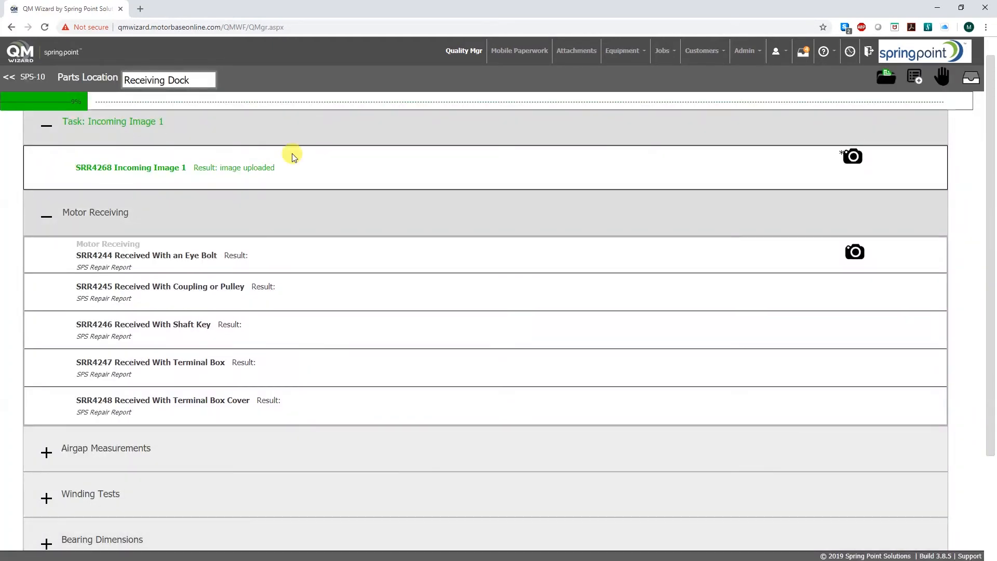
Collapse and re-expand the Motor Receiving group, and open its tasks for data entry from SRR4244 Received With an Eye Bolt.
{"action": "scroll", "coordinate": [332, 239], "scroll_direction": "up", "scroll_amount": 1}
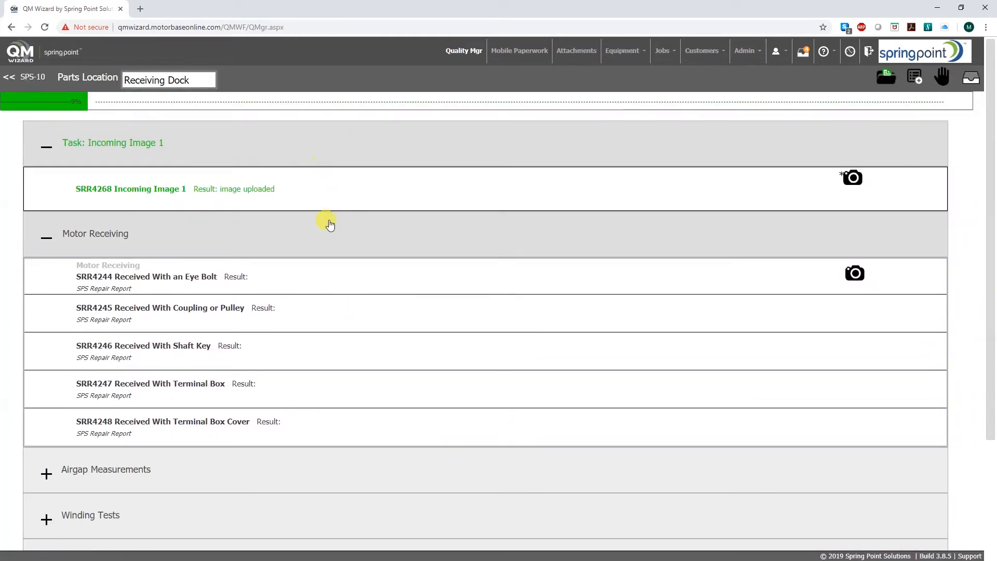
{"action": "left_click", "coordinate": [330, 233]}
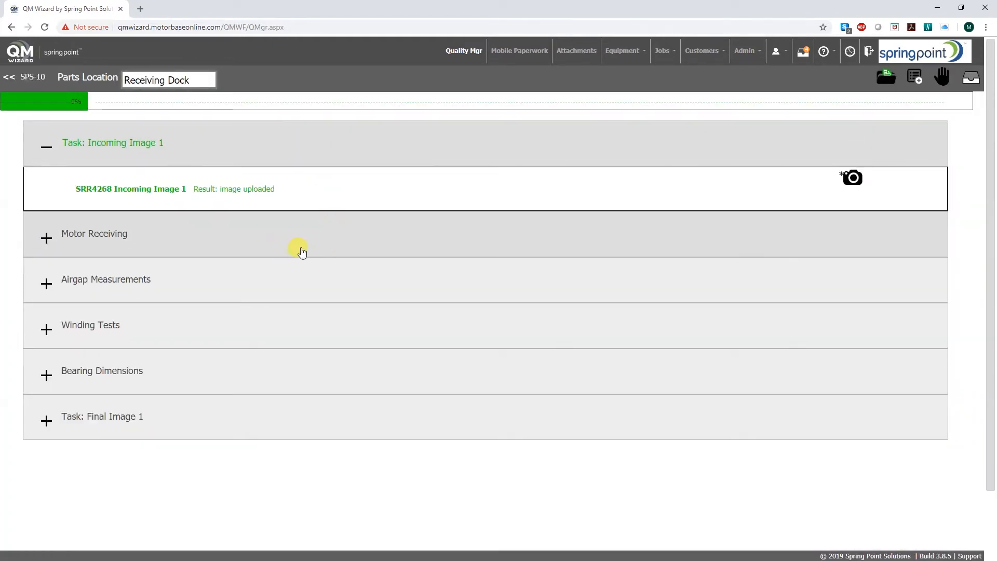
{"action": "left_click", "coordinate": [365, 230]}
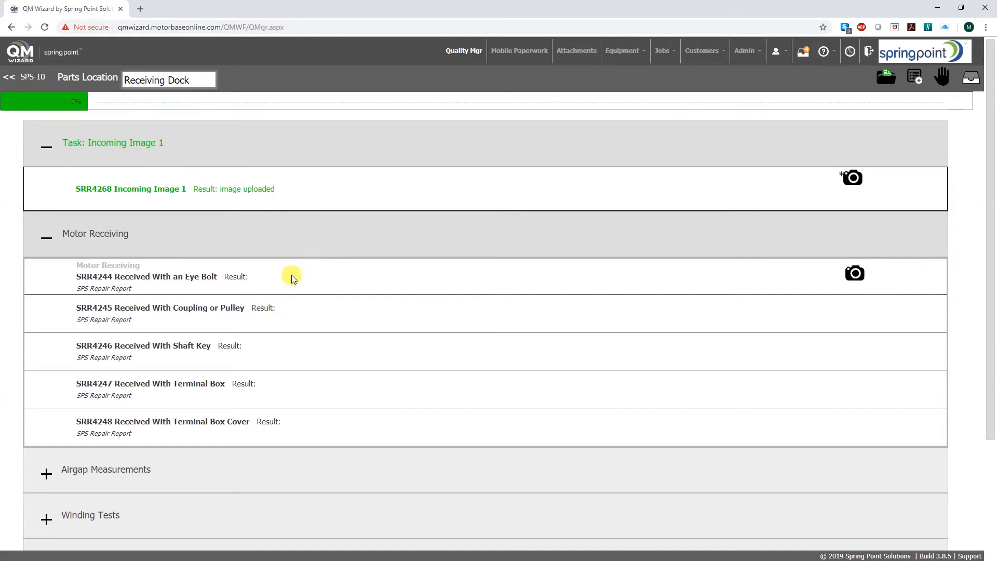
{"action": "left_click", "coordinate": [342, 285]}
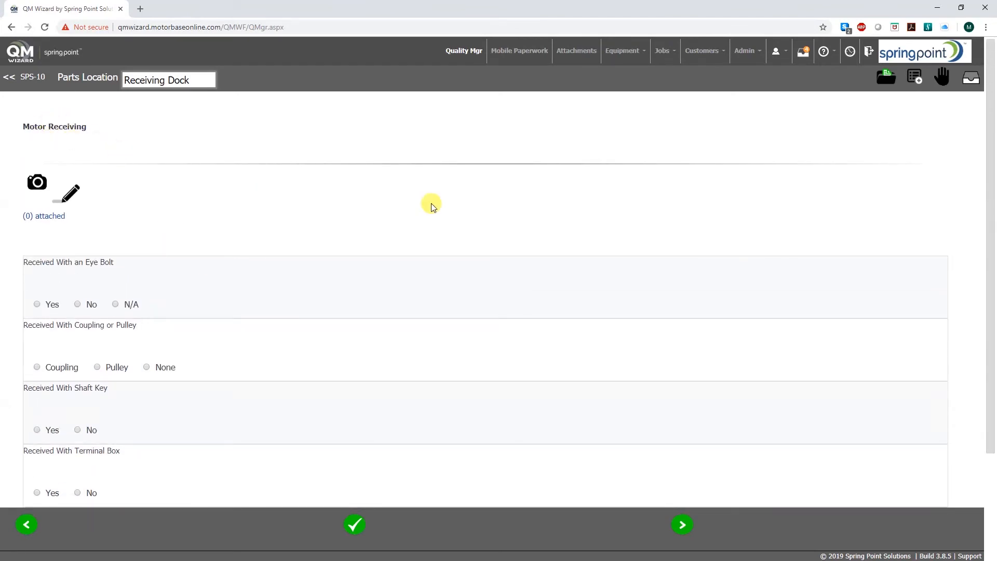
Answer Motor Receiving with eye bolt No, Coupling, shaft key Yes, terminal box Yes and terminal box cover Yes, and continue to the next task group.
{"action": "scroll", "coordinate": [430, 207], "scroll_direction": "down", "scroll_amount": 1}
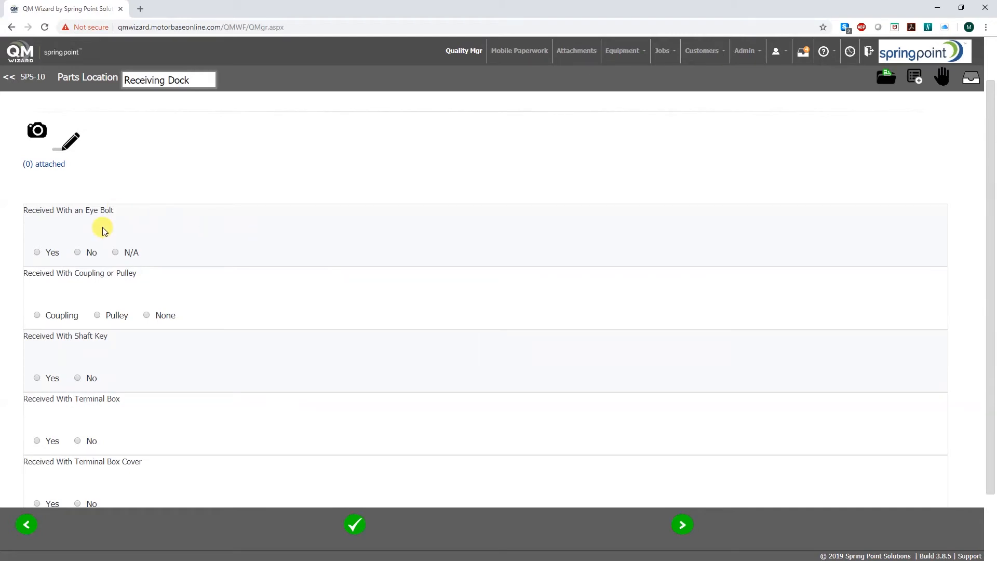
{"action": "left_click", "coordinate": [77, 252]}
{"action": "left_click", "coordinate": [40, 316]}
{"action": "scroll", "coordinate": [289, 347], "scroll_direction": "down", "scroll_amount": 1}
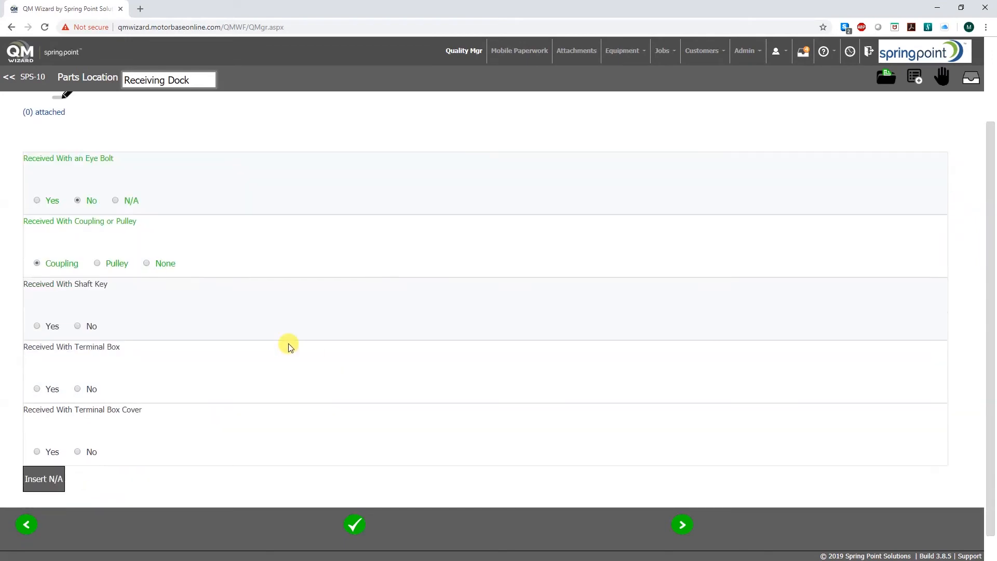
{"action": "left_click", "coordinate": [37, 326]}
{"action": "scroll", "coordinate": [288, 341], "scroll_direction": "down", "scroll_amount": 1}
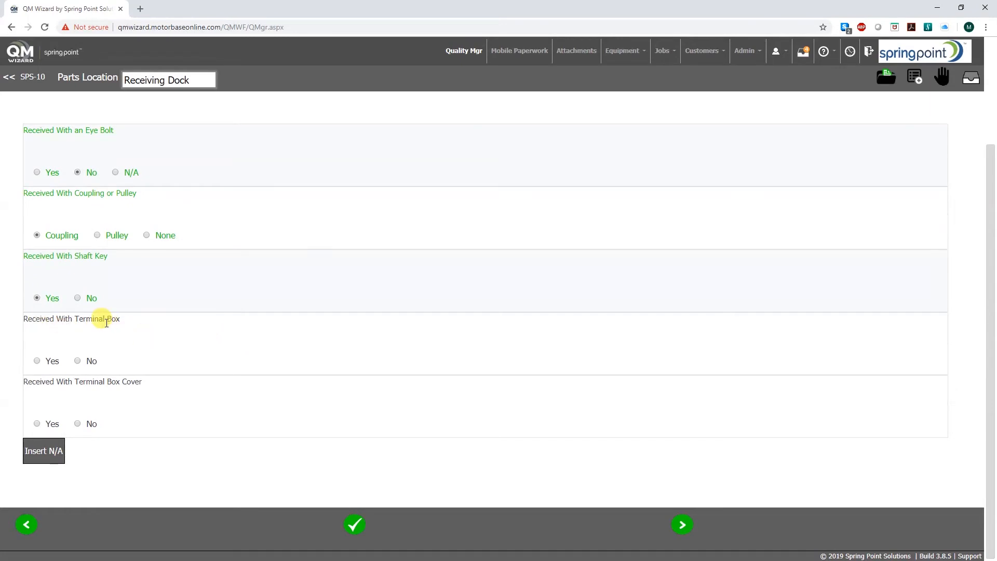
{"action": "left_click", "coordinate": [36, 361]}
{"action": "left_click", "coordinate": [36, 423]}
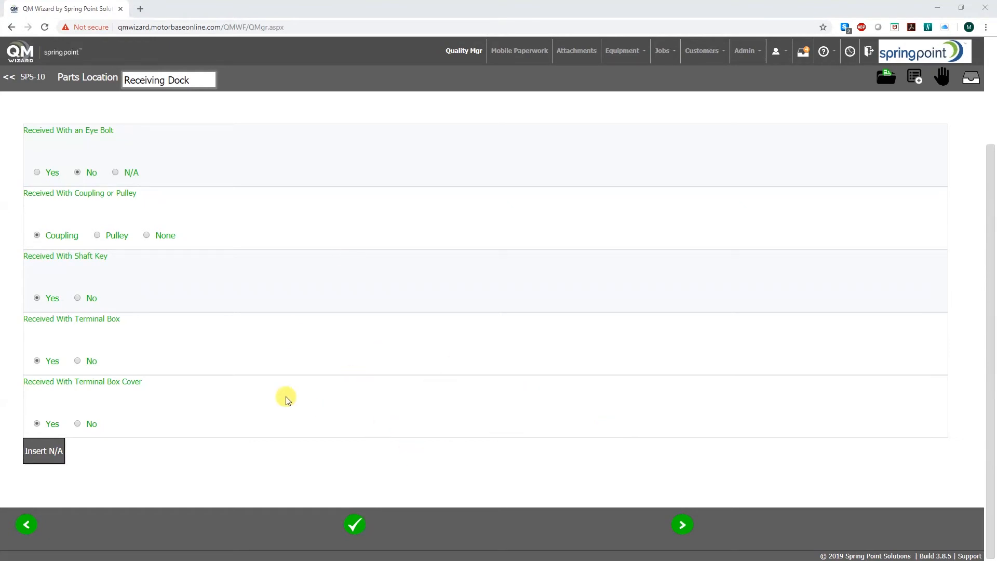
{"action": "scroll", "coordinate": [285, 398], "scroll_direction": "up", "scroll_amount": 1}
{"action": "scroll", "coordinate": [368, 338], "scroll_direction": "up", "scroll_amount": 1}
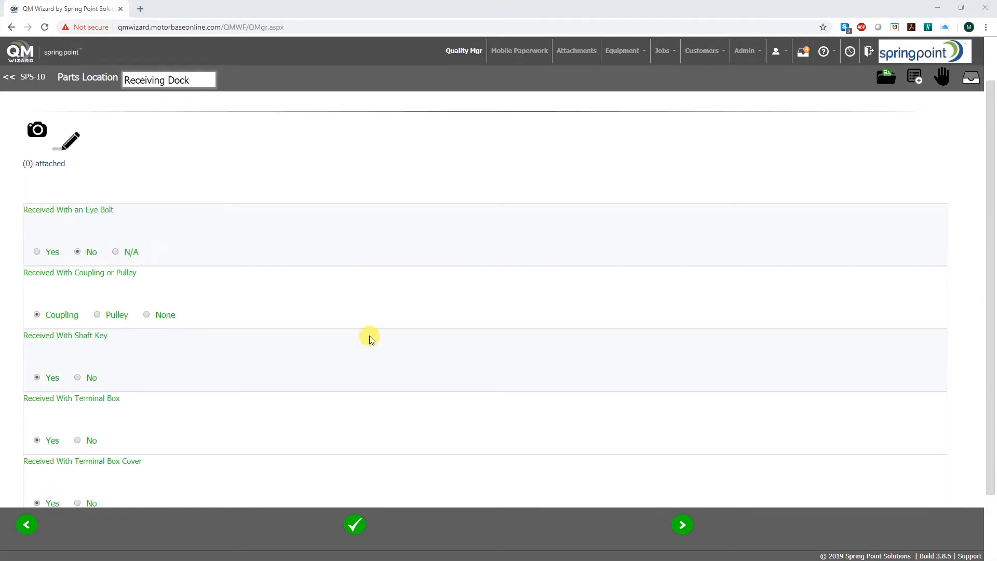
{"action": "left_click", "coordinate": [682, 524]}
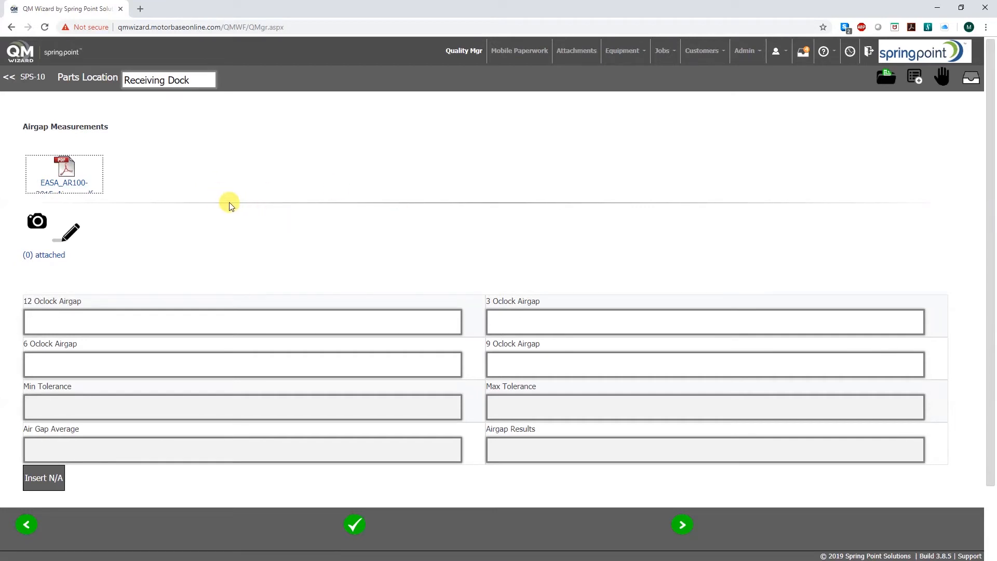
Read the highlighted Air Gap of Machines section in the attached EASA_AR100-2015_Airgap PDF, and close the document.
{"action": "left_click", "coordinate": [67, 169]}
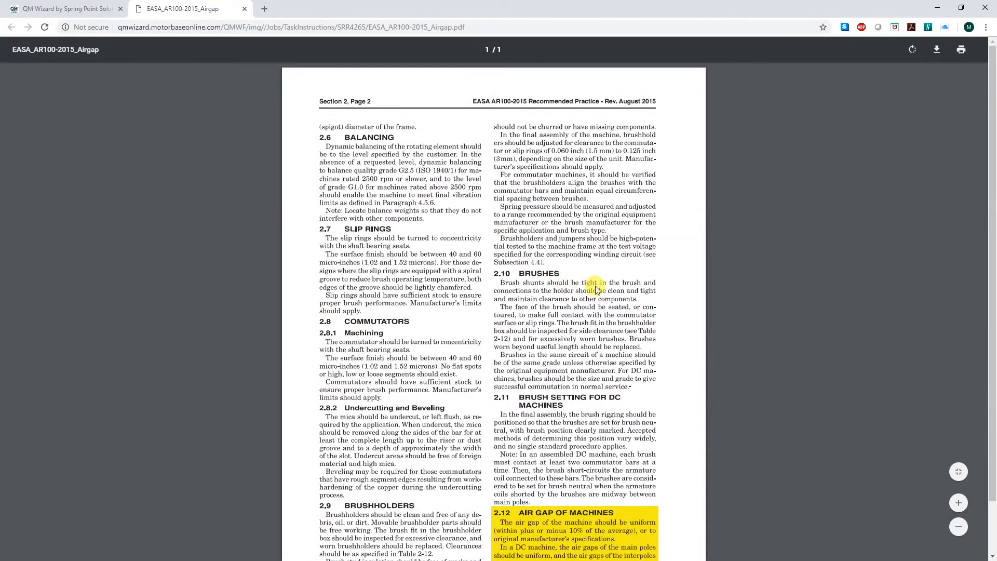
{"action": "scroll", "coordinate": [596, 285], "scroll_direction": "down", "scroll_amount": 2}
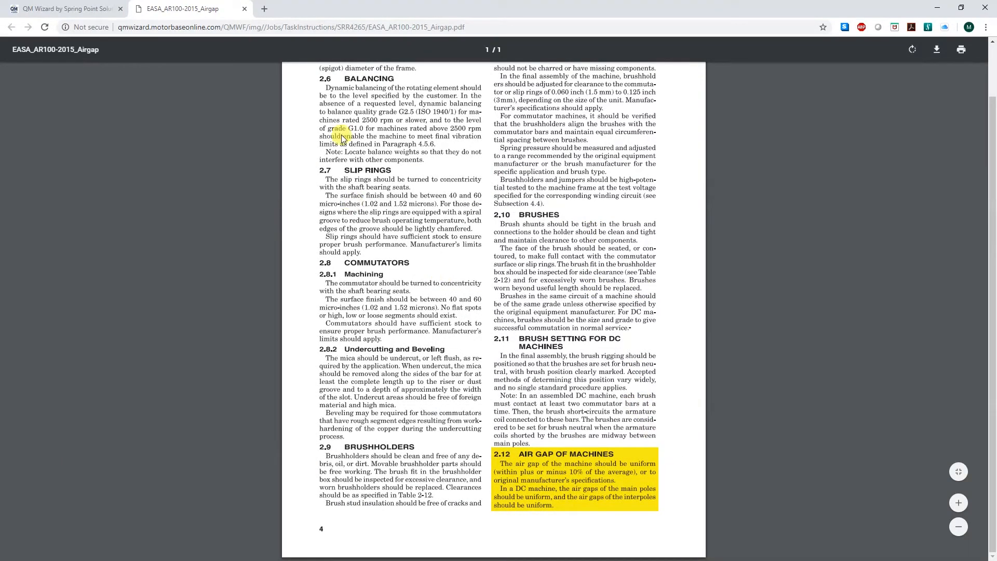
{"action": "left_click", "coordinate": [243, 10]}
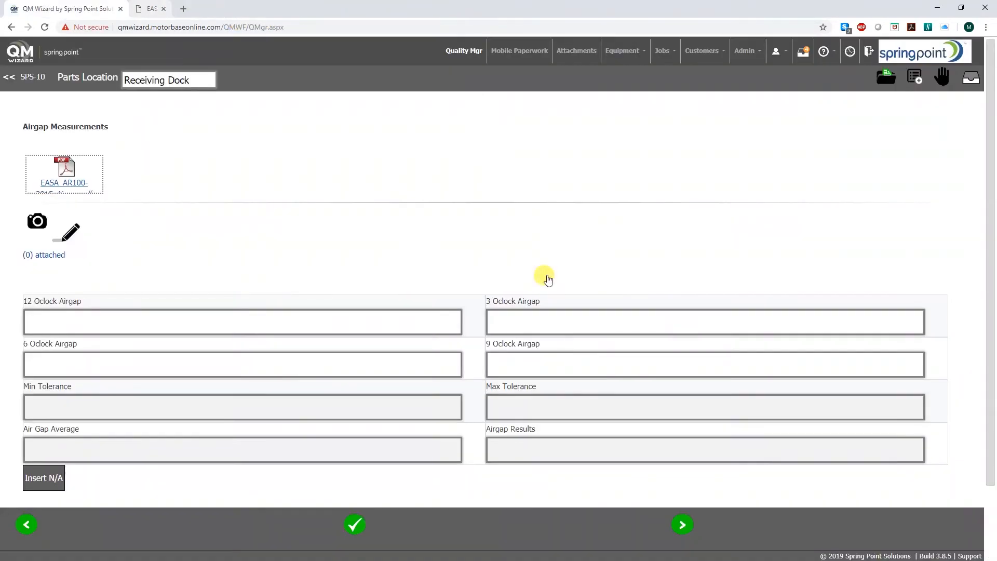
Enter the airgap measurements: 12 Oclock 0.230, 3 Oclock 0.250, 6 Oclock 0.240 and 9 Oclock 0.250.
{"action": "scroll", "coordinate": [287, 216], "scroll_direction": "down", "scroll_amount": 1}
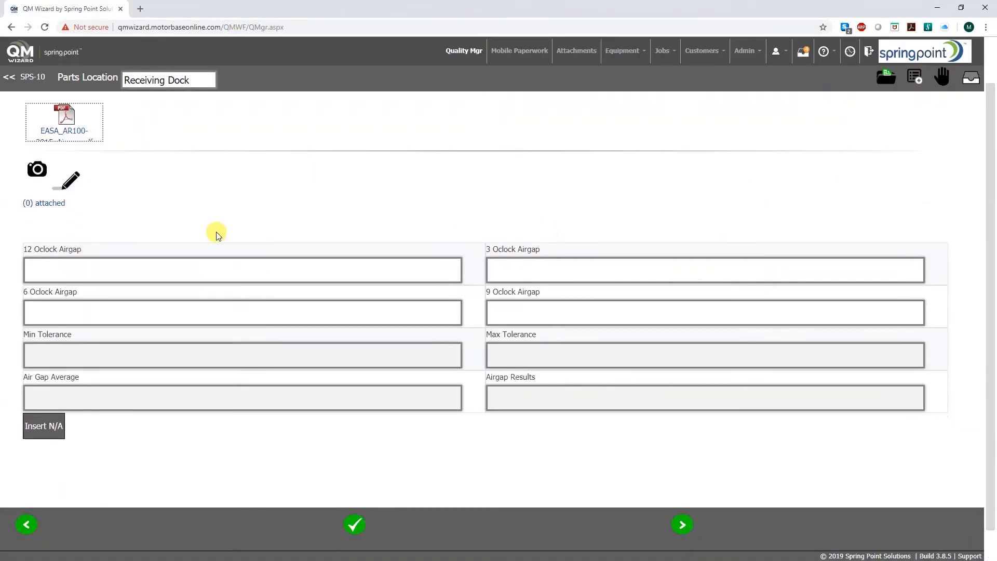
{"action": "left_click", "coordinate": [269, 265]}
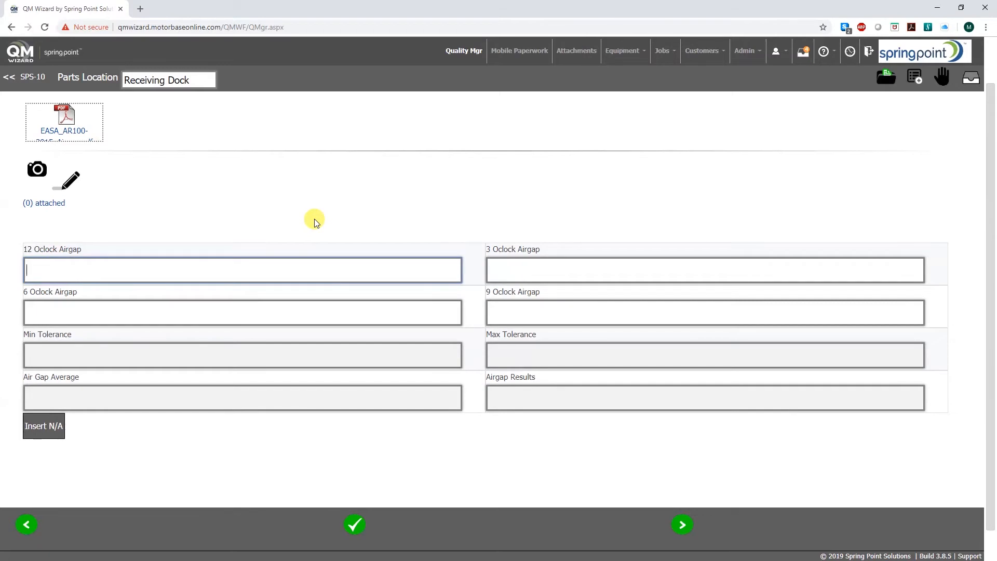
{"action": "type", "text": ".23"}
{"action": "left_click", "coordinate": [535, 263]}
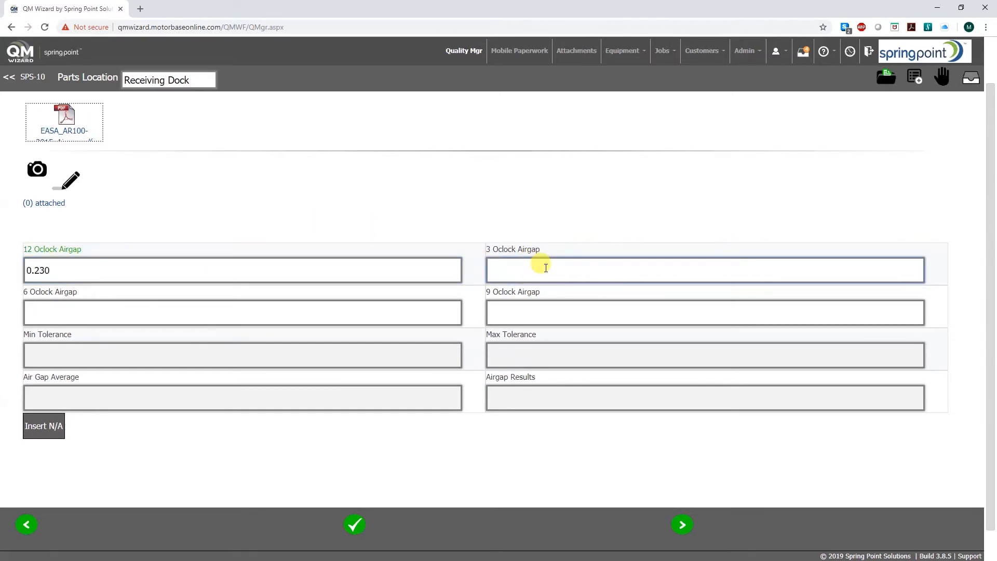
{"action": "left_click", "coordinate": [387, 307]}
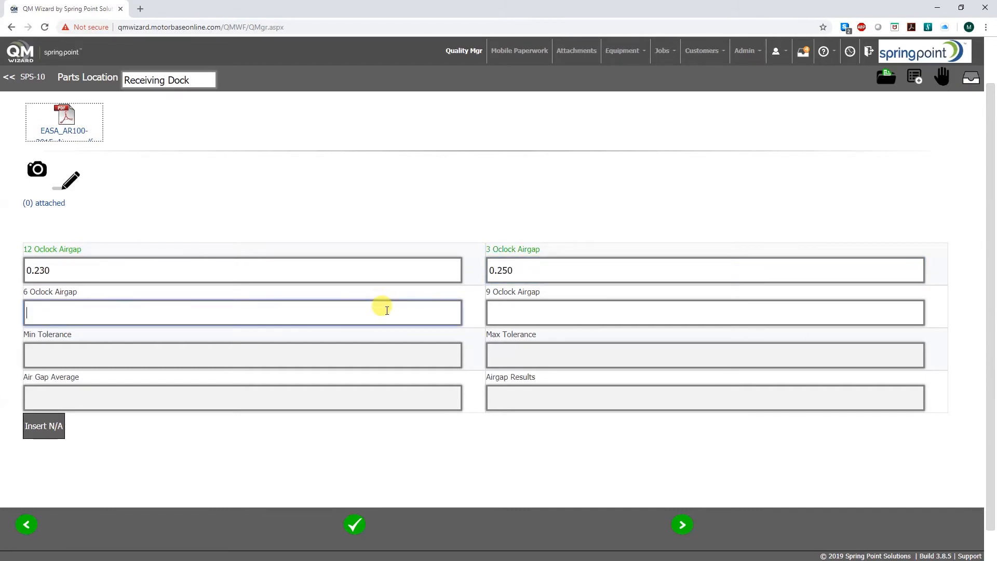
{"action": "type", "text": ".24"}
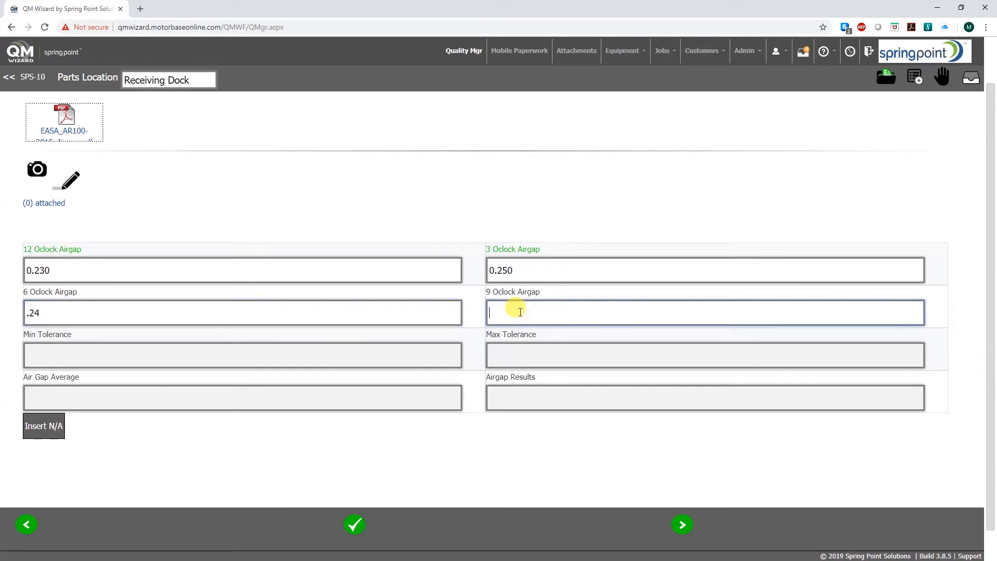
{"action": "left_click", "coordinate": [520, 312]}
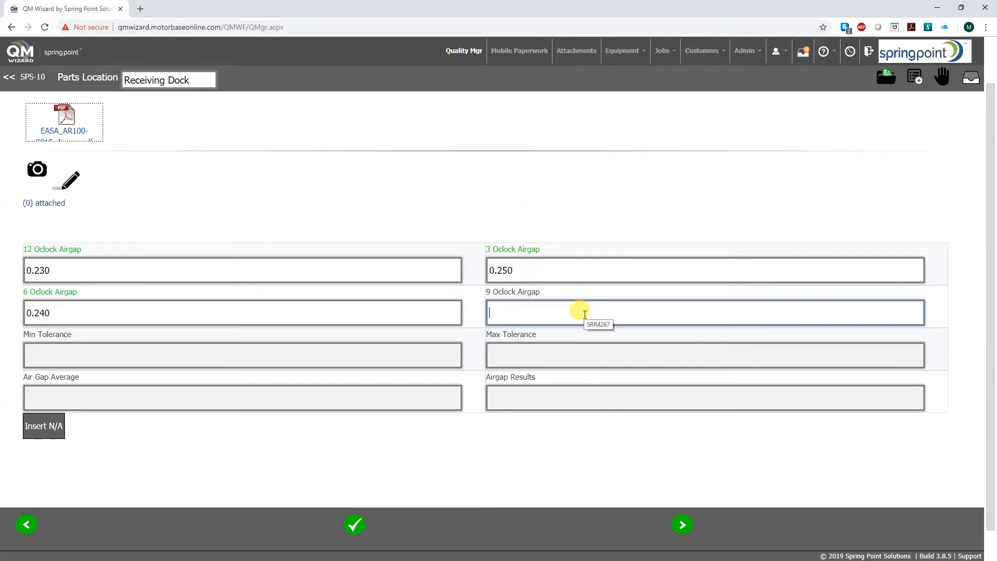
{"action": "type", "text": ".25"}
{"action": "left_click", "coordinate": [515, 438]}
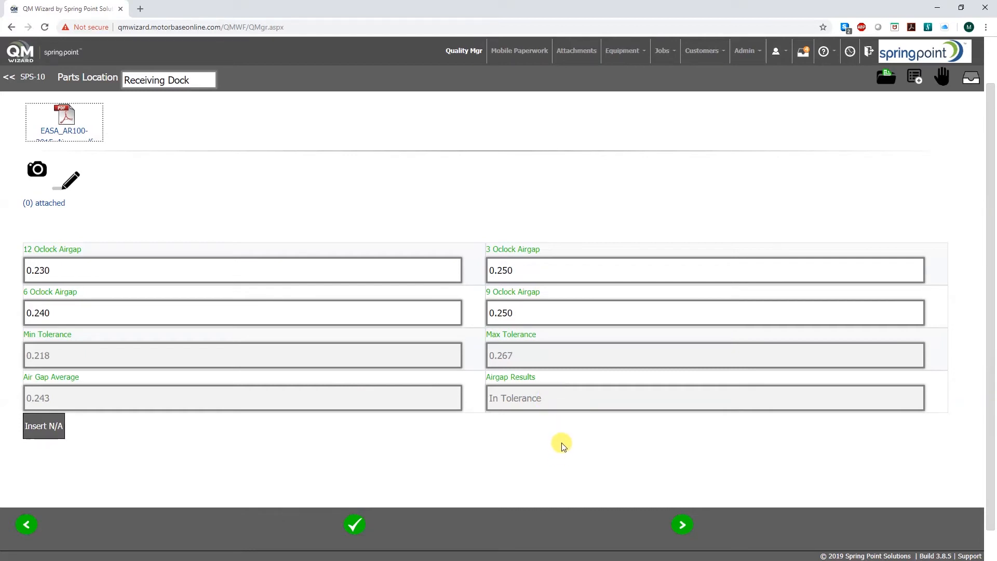
Change the 9 Oclock Airgap measurement to 0.190.
{"action": "left_click_drag", "start_coordinate": [513, 312], "coordinate": [495, 312]}
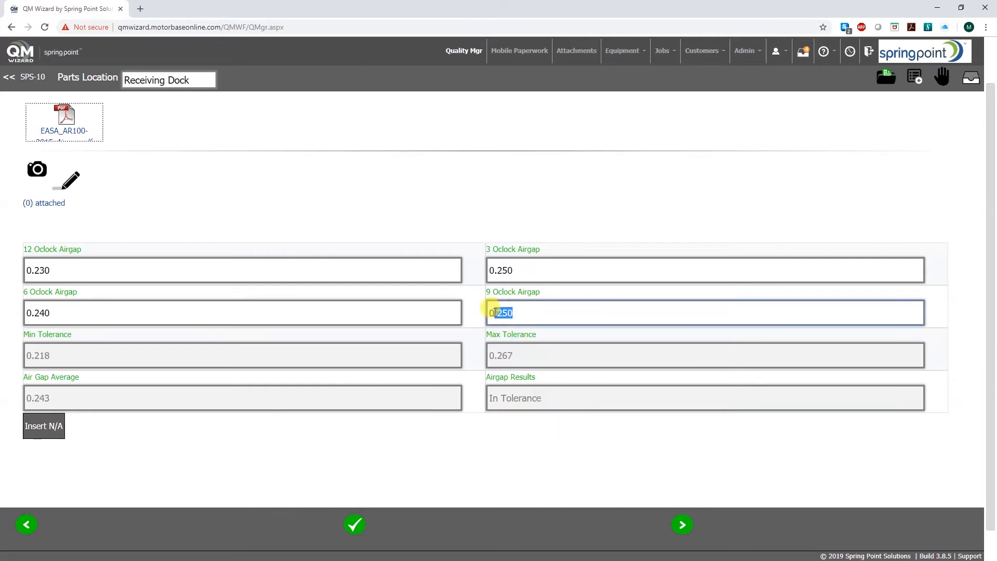
{"action": "key", "text": "BackSpace"}
{"action": "left_click", "coordinate": [479, 462]}
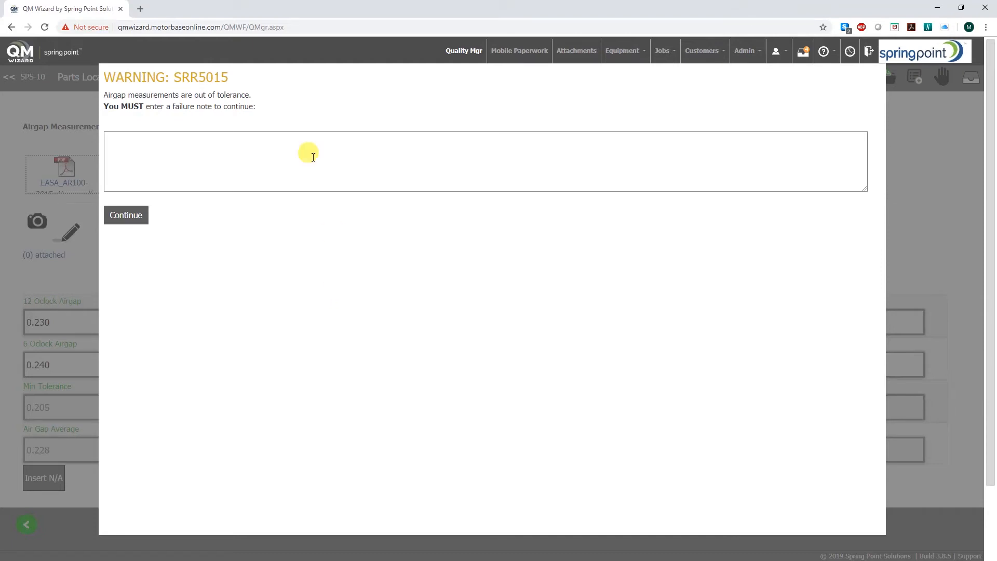
Submit the failure note "Needs adjustments." for the airgap measurements and continue to the Winding Tests task group.
{"action": "left_click", "coordinate": [302, 141]}
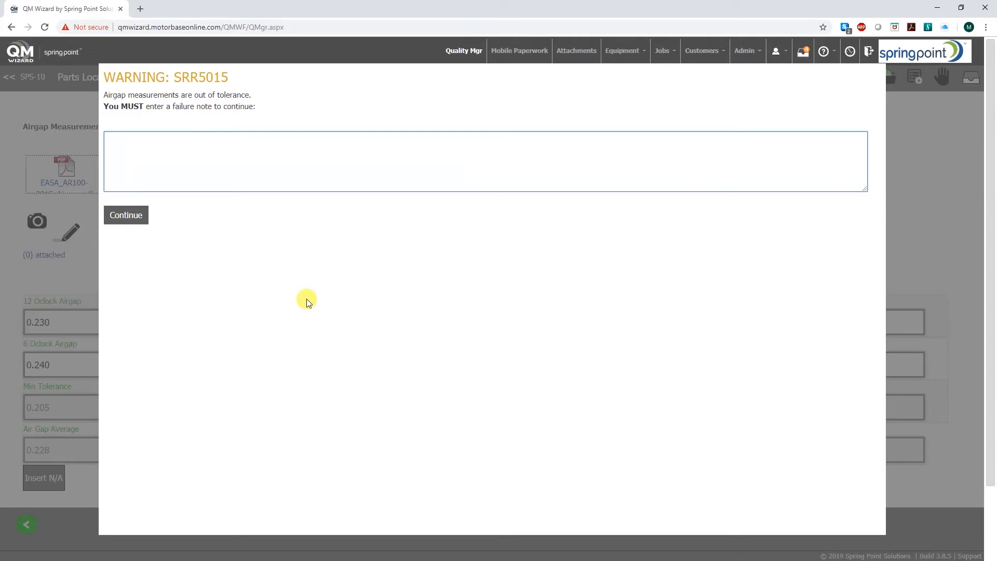
{"action": "left_click", "coordinate": [119, 217]}
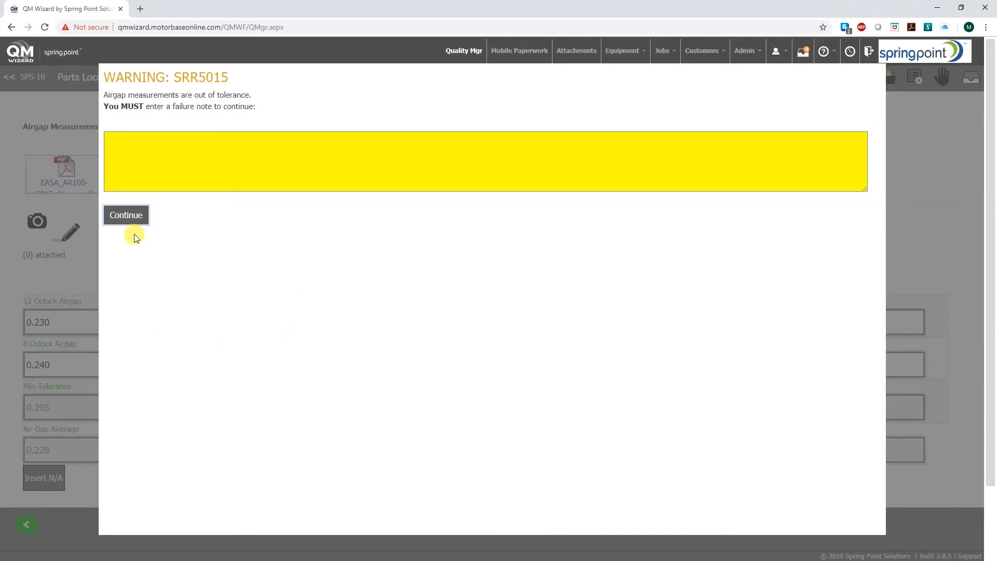
{"action": "left_click", "coordinate": [242, 161]}
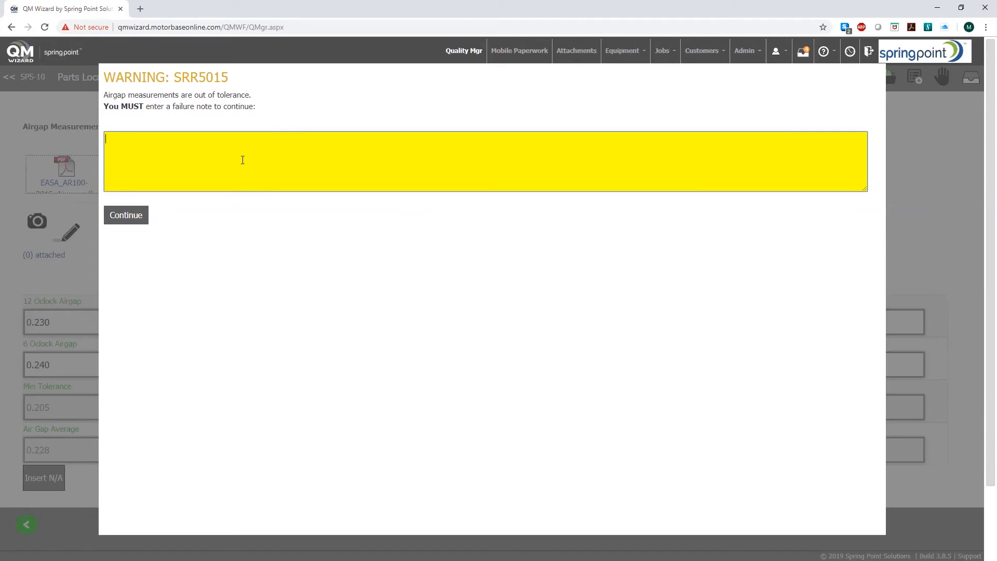
{"action": "type", "text": "Needs adjustments."}
{"action": "left_click", "coordinate": [377, 279]}
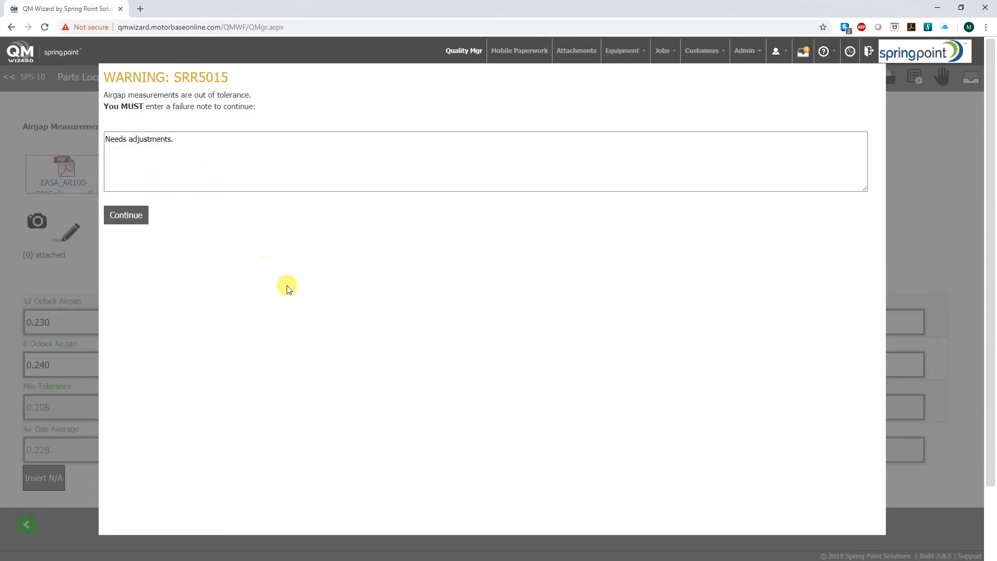
{"action": "left_click", "coordinate": [124, 216]}
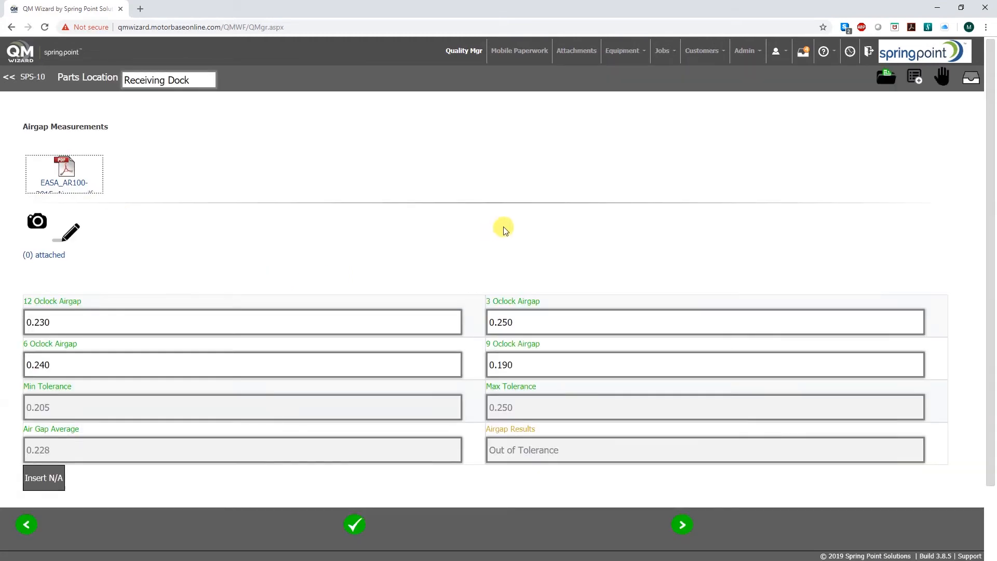
{"action": "scroll", "coordinate": [470, 435], "scroll_direction": "down", "scroll_amount": 1}
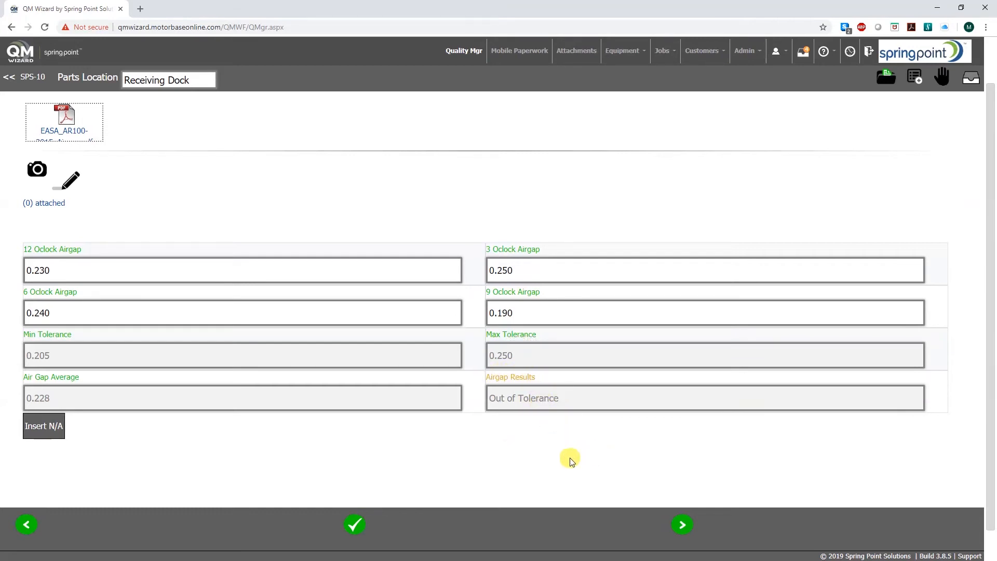
{"action": "left_click", "coordinate": [678, 525]}
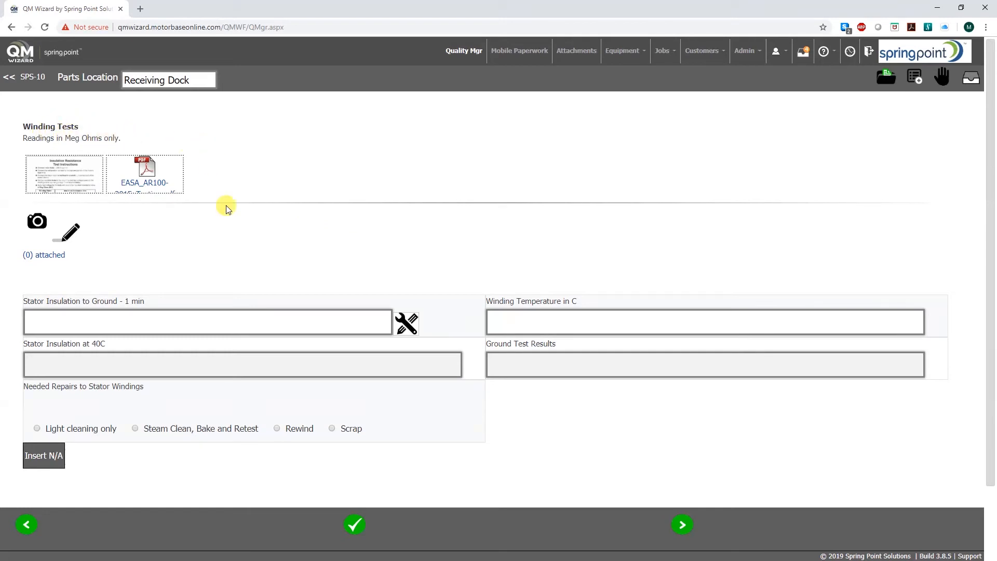
Read the attached Insulation Resistance Test Instructions image and the EASA_AR100-2015_Testing PDF, closing each document after viewing.
{"action": "left_click", "coordinate": [72, 175]}
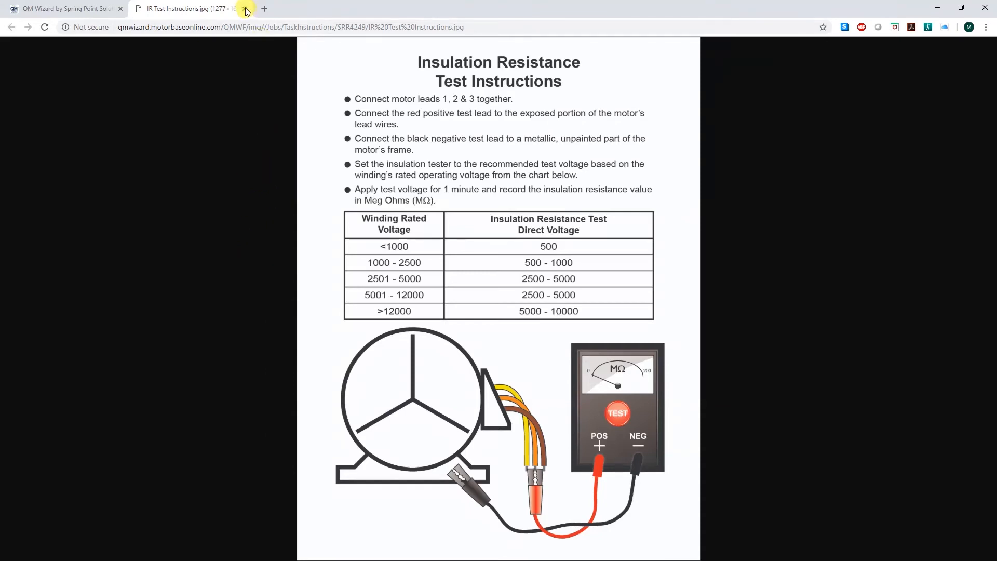
{"action": "left_click", "coordinate": [245, 9]}
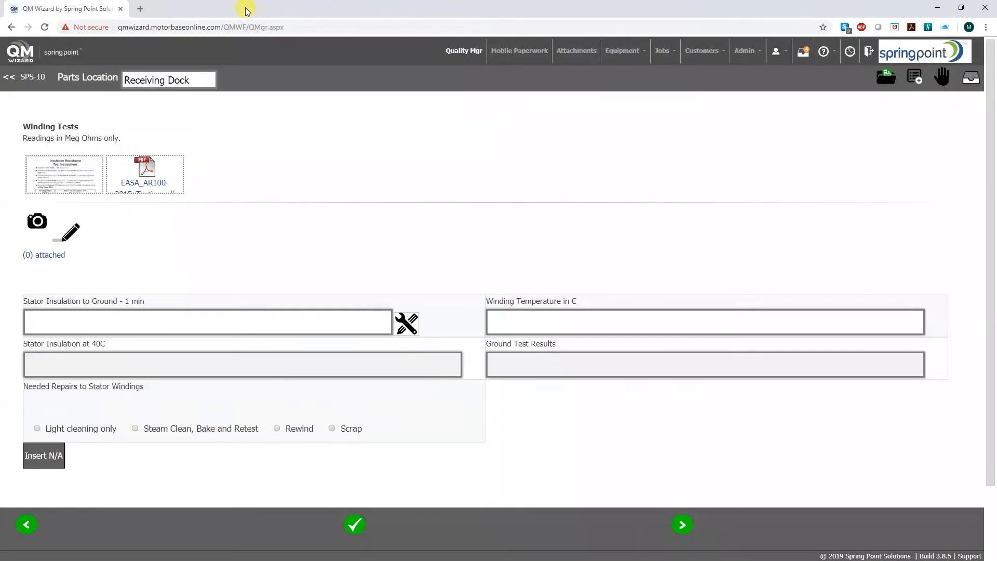
{"action": "left_click", "coordinate": [147, 179]}
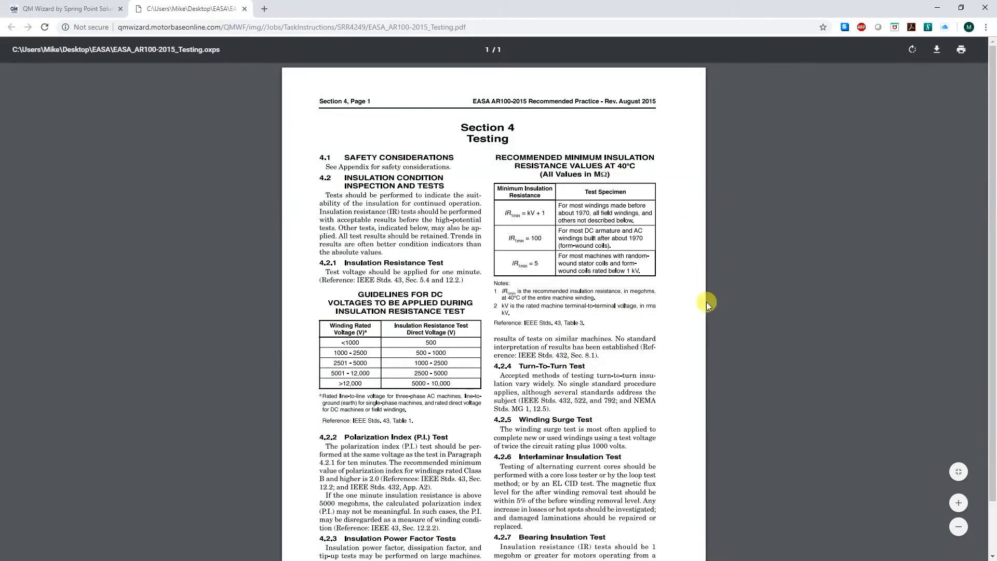
{"action": "scroll", "coordinate": [695, 295], "scroll_direction": "down", "scroll_amount": 1}
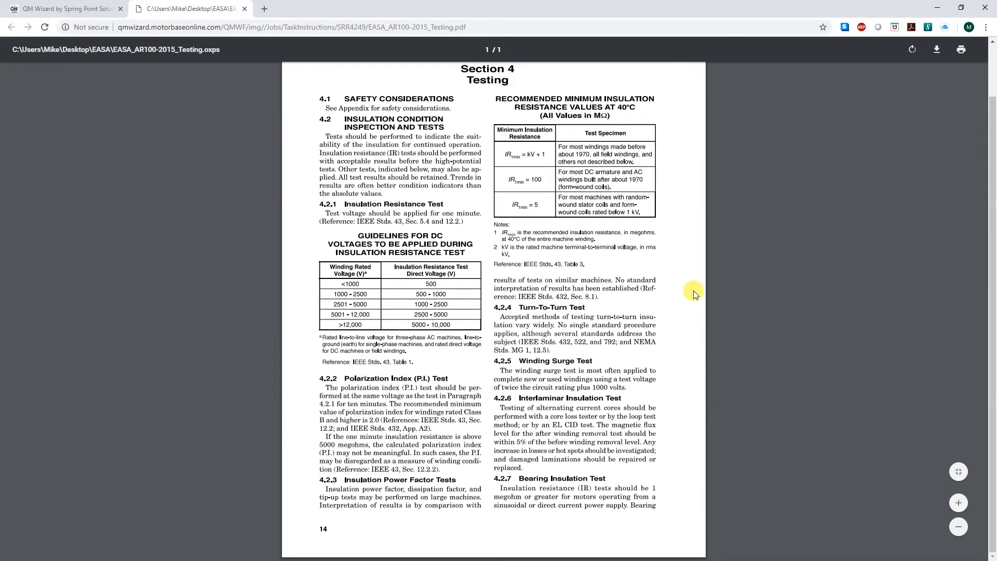
{"action": "scroll", "coordinate": [659, 304], "scroll_direction": "up", "scroll_amount": 1}
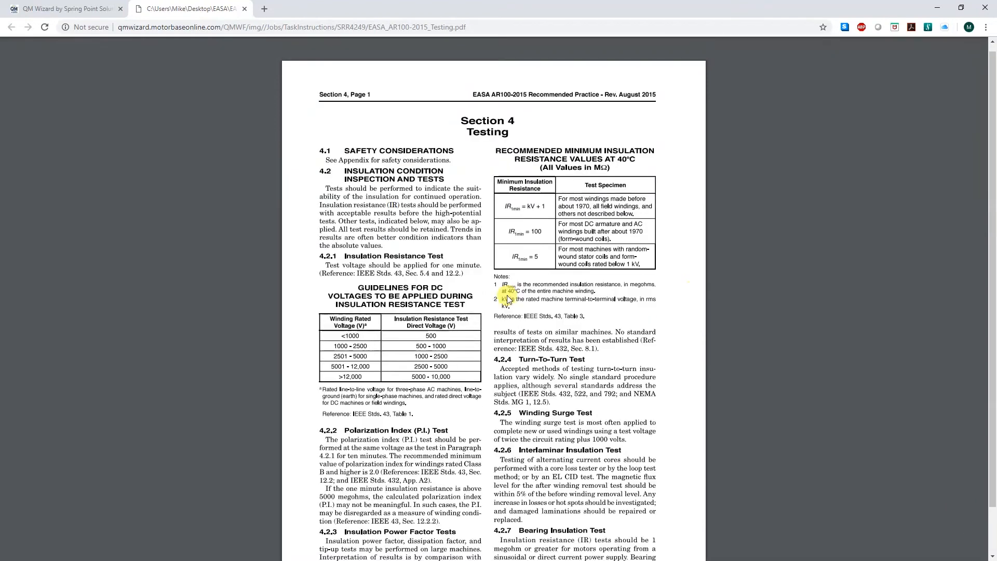
{"action": "left_click", "coordinate": [244, 9]}
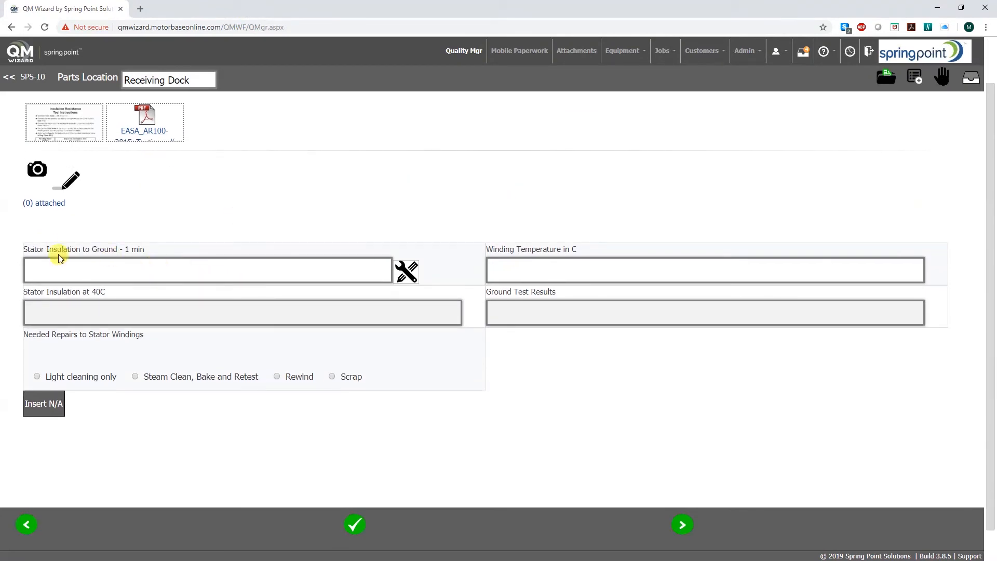
Enter 25 for Stator Insulation to Ground - 1 min and 26 for Winding Temperature in C.
{"action": "left_click", "coordinate": [230, 268]}
{"action": "type", "text": "25"}
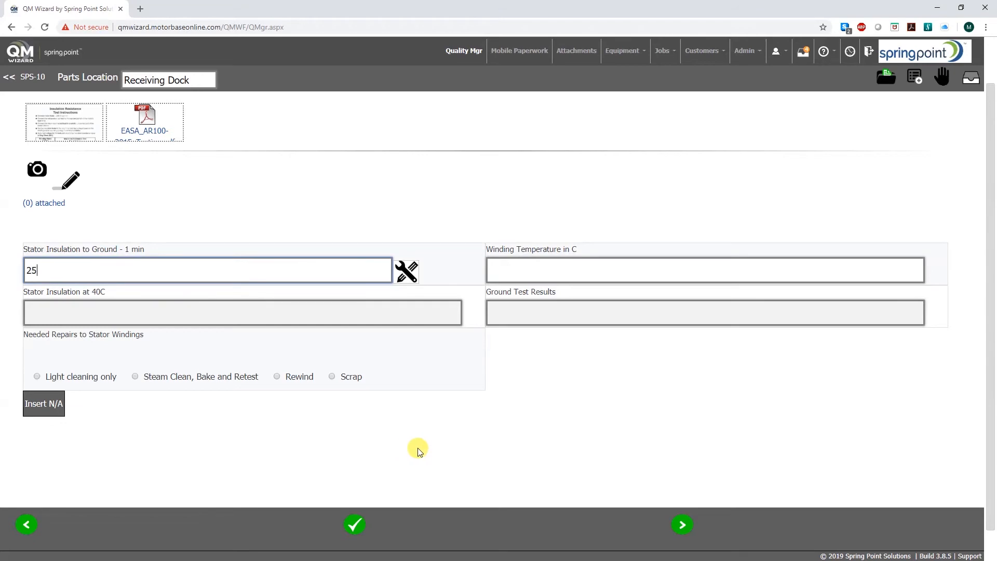
{"action": "left_click", "coordinate": [586, 285]}
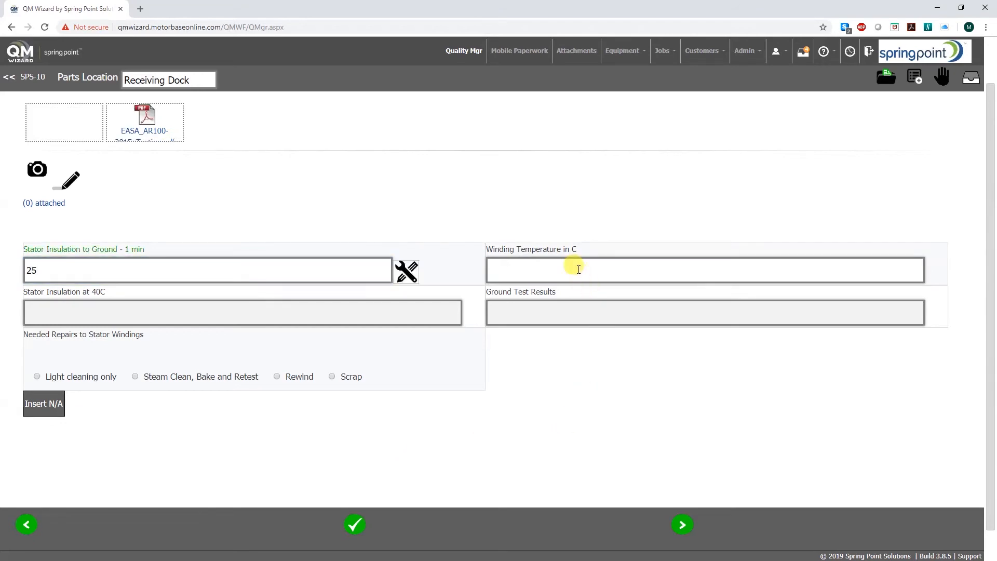
{"action": "type", "text": "26"}
{"action": "left_click", "coordinate": [623, 433]}
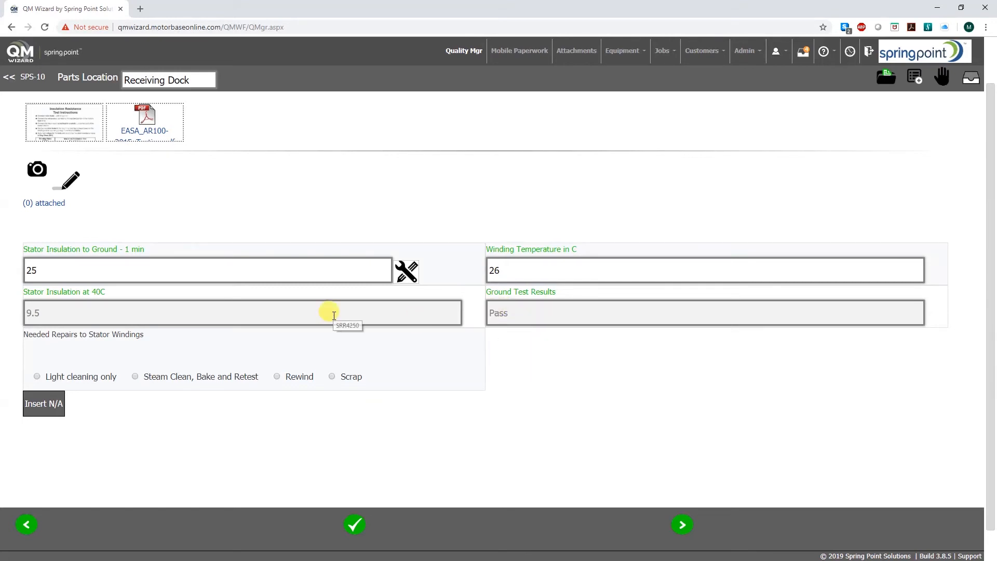
Change the Stator Insulation to Ground - 1 min reading to 10.
{"action": "left_click", "coordinate": [313, 267]}
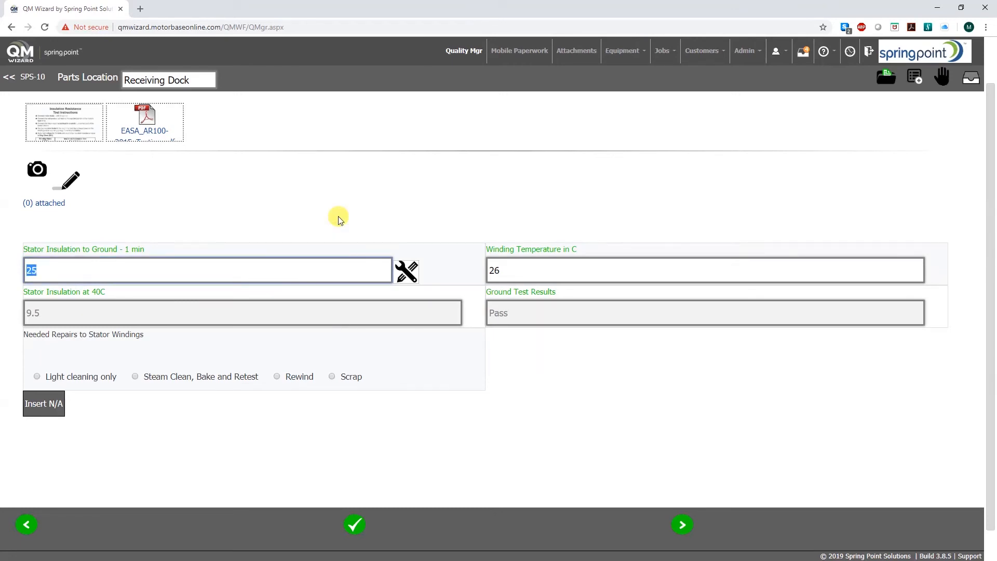
{"action": "type", "text": "10"}
{"action": "left_click", "coordinate": [571, 189]}
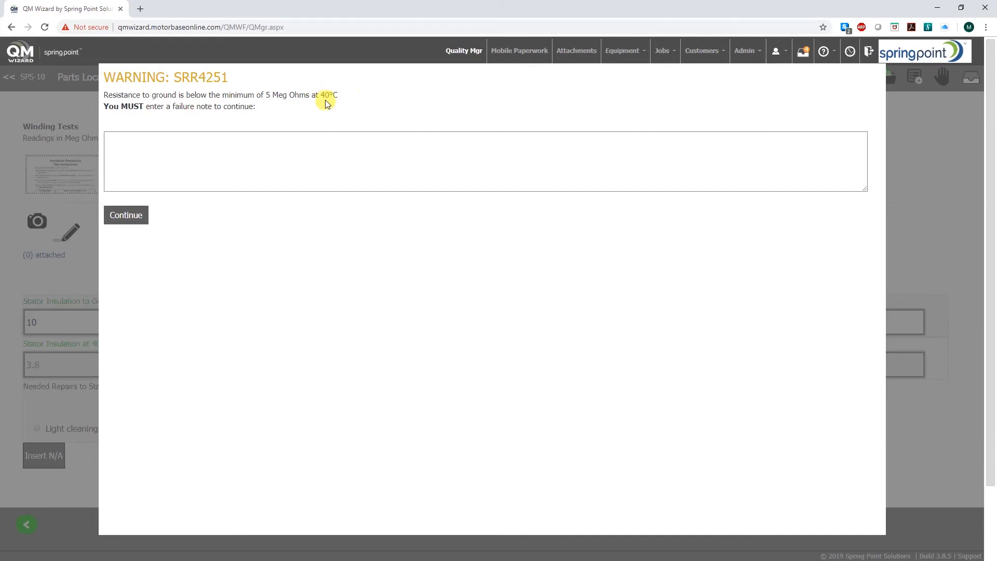
Submit the failure note "Clean & Retest" for the stator ground test.
{"action": "left_click", "coordinate": [356, 163]}
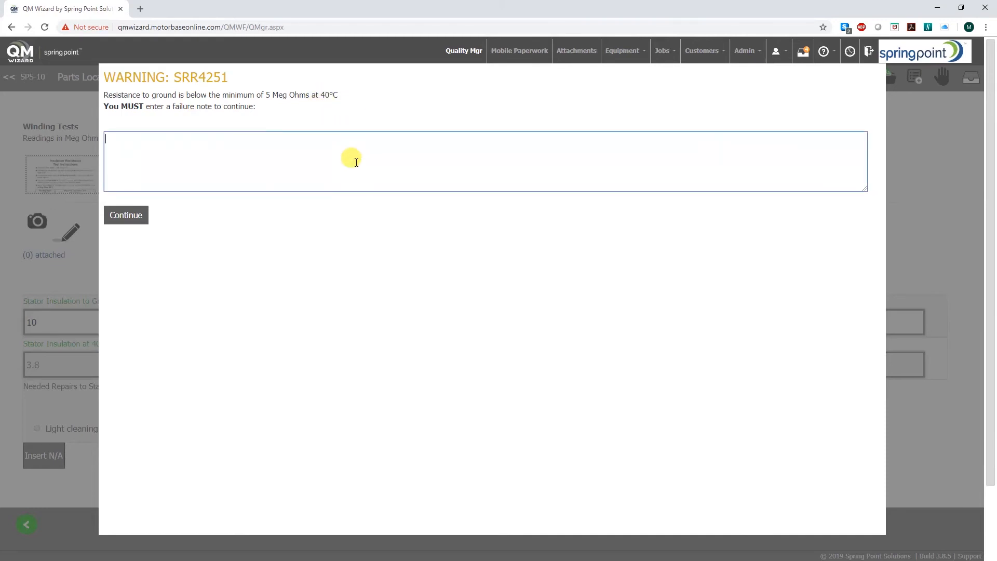
{"action": "type", "text": "Clean & Retest"}
{"action": "left_click", "coordinate": [350, 260]}
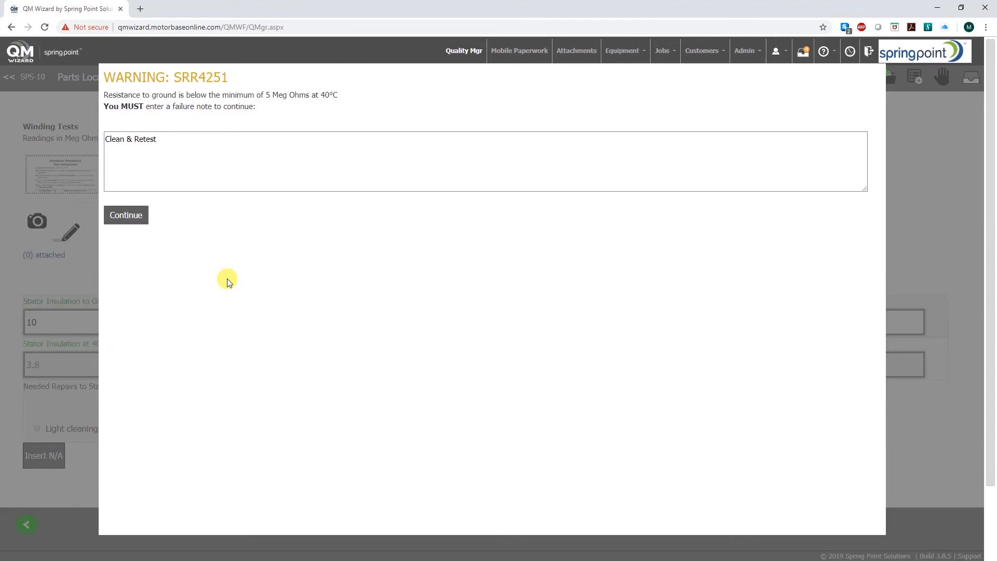
{"action": "left_click", "coordinate": [134, 218]}
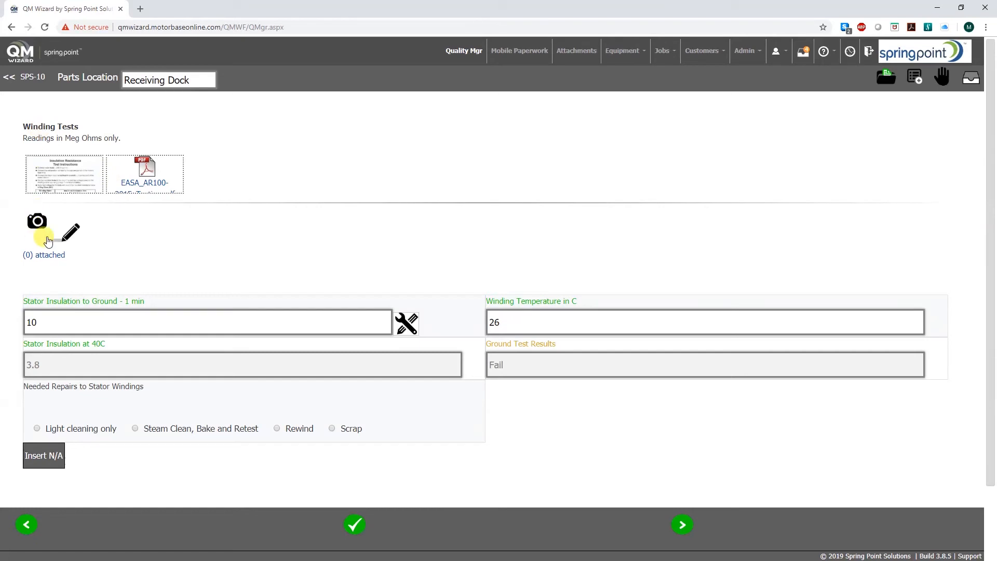
Upload windings.jpg from the Motor Images folder as an attachment to the Winding Tests task, and acknowledge the upload.
{"action": "left_click", "coordinate": [37, 223]}
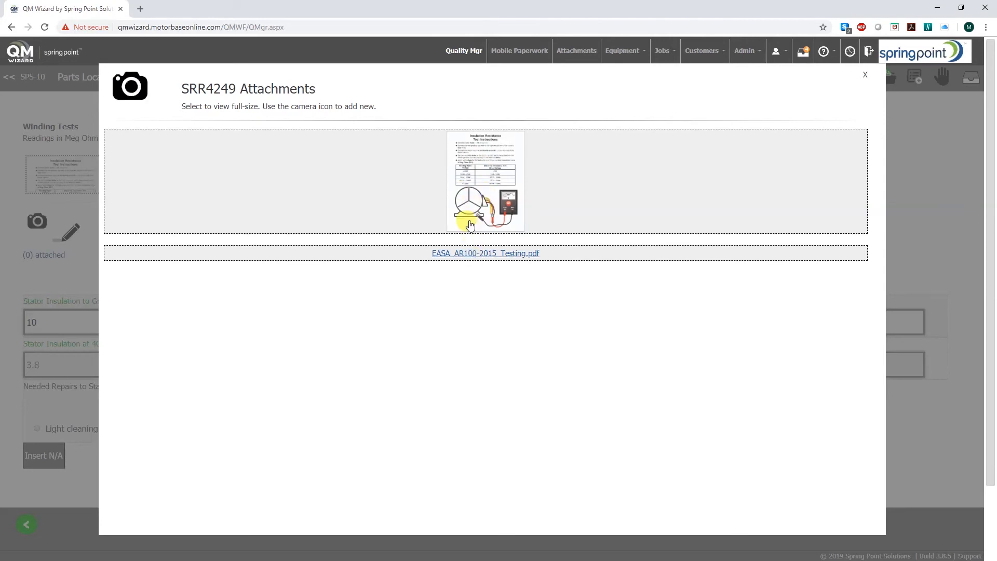
{"action": "left_click", "coordinate": [130, 92]}
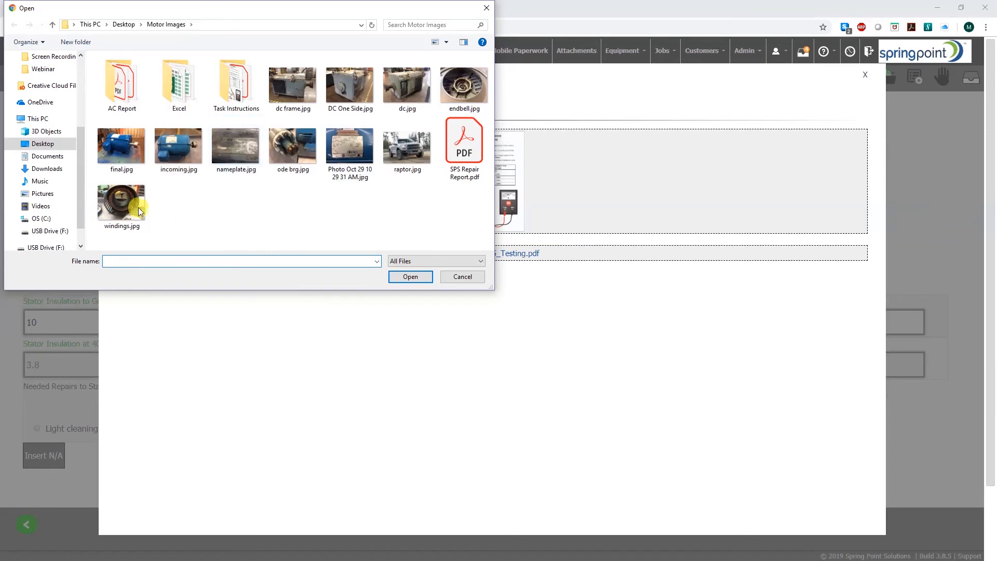
{"action": "left_click", "coordinate": [122, 204]}
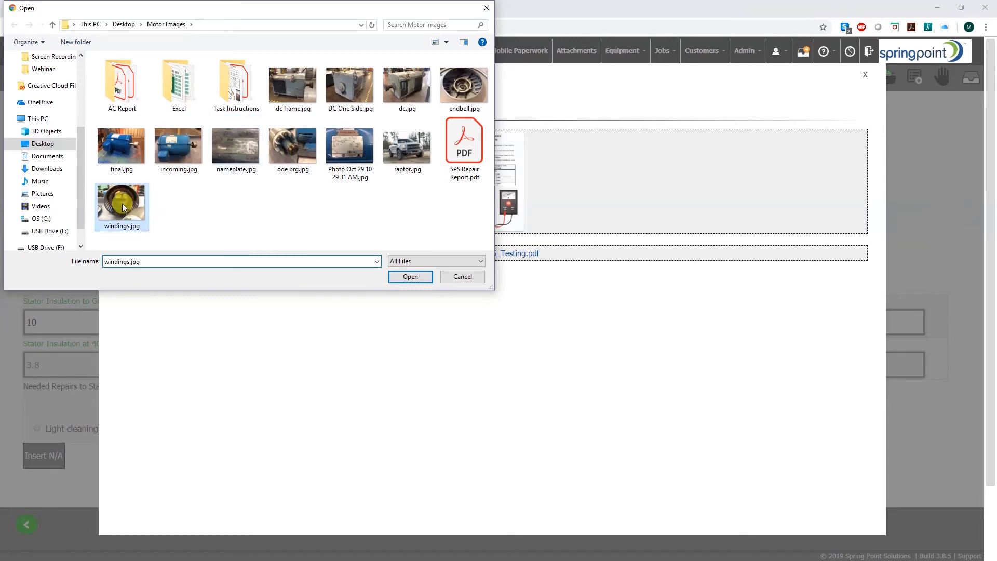
{"action": "left_click", "coordinate": [398, 279]}
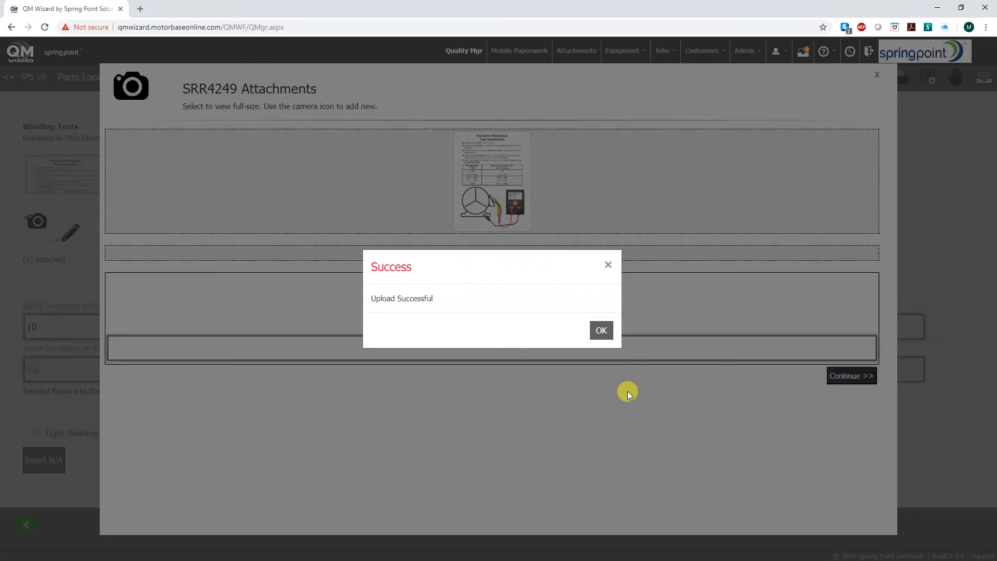
{"action": "left_click", "coordinate": [602, 331]}
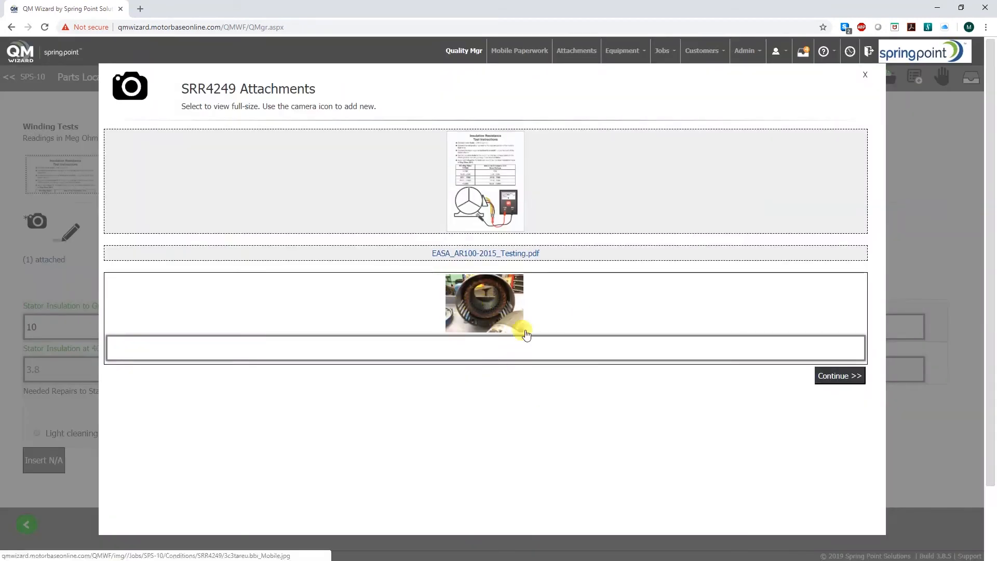
Return to the Winding Tests task and load windings.jpg from the Motor Images folder into its drawing canvas.
{"action": "left_click", "coordinate": [829, 375]}
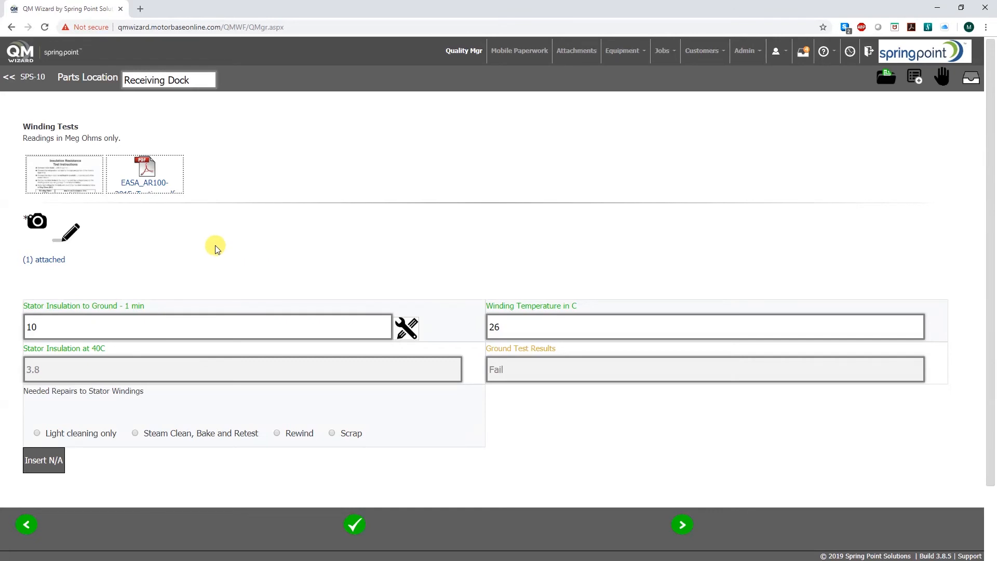
{"action": "left_click", "coordinate": [72, 239]}
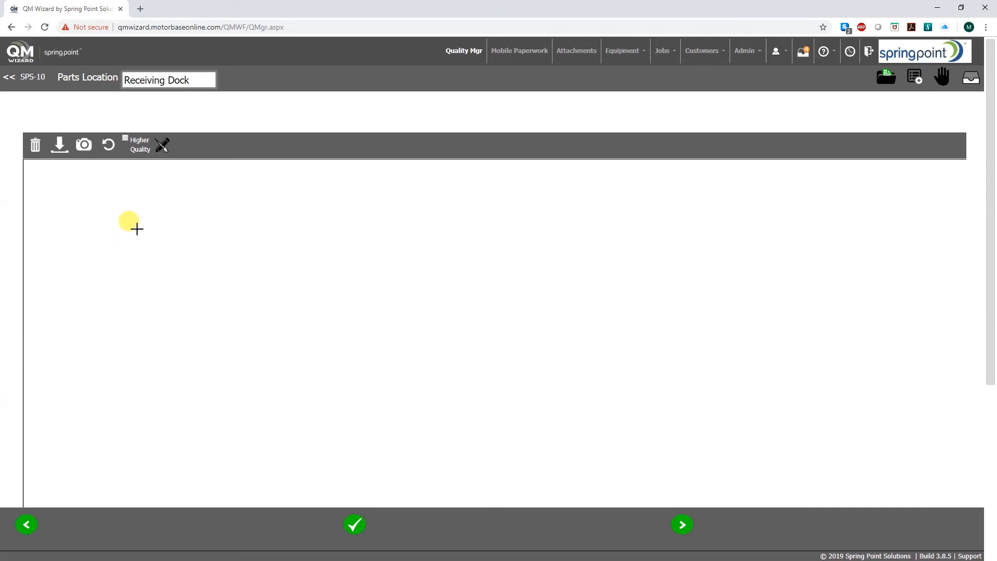
{"action": "left_click", "coordinate": [84, 146]}
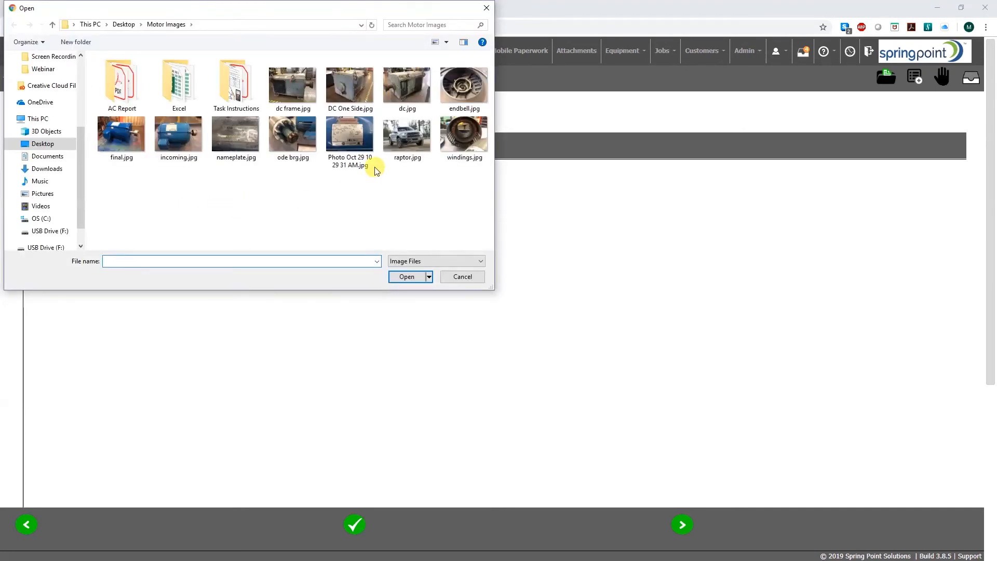
{"action": "left_click", "coordinate": [463, 141]}
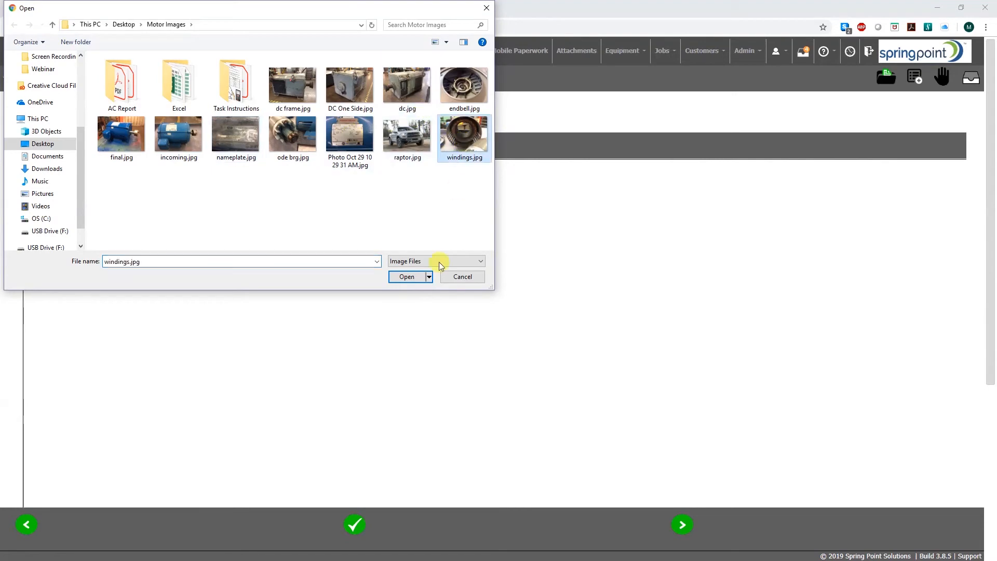
{"action": "left_click", "coordinate": [410, 278]}
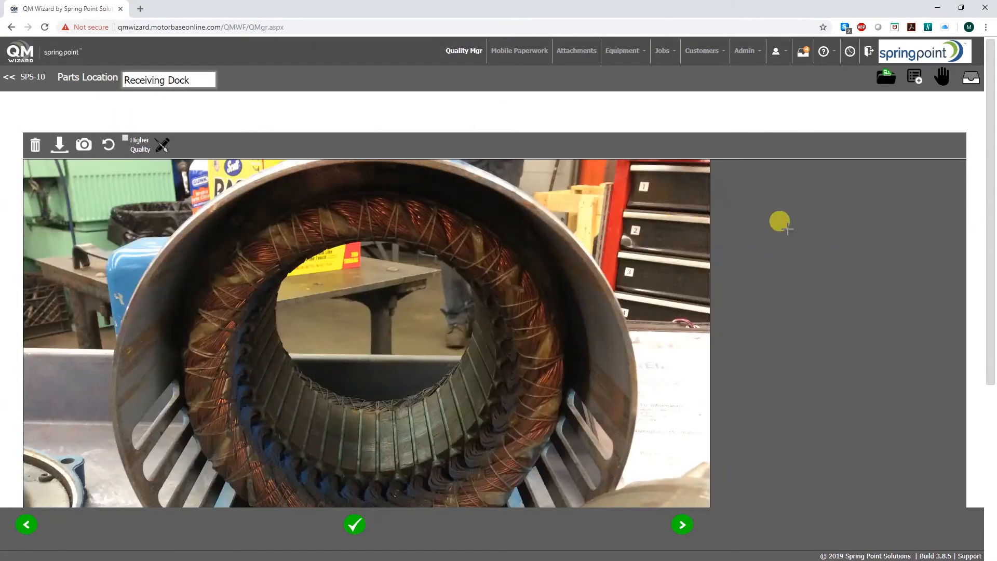
Show the markup tools and draw a yellow circle around the upper section of the stator windings in the photo.
{"action": "left_click", "coordinate": [161, 145]}
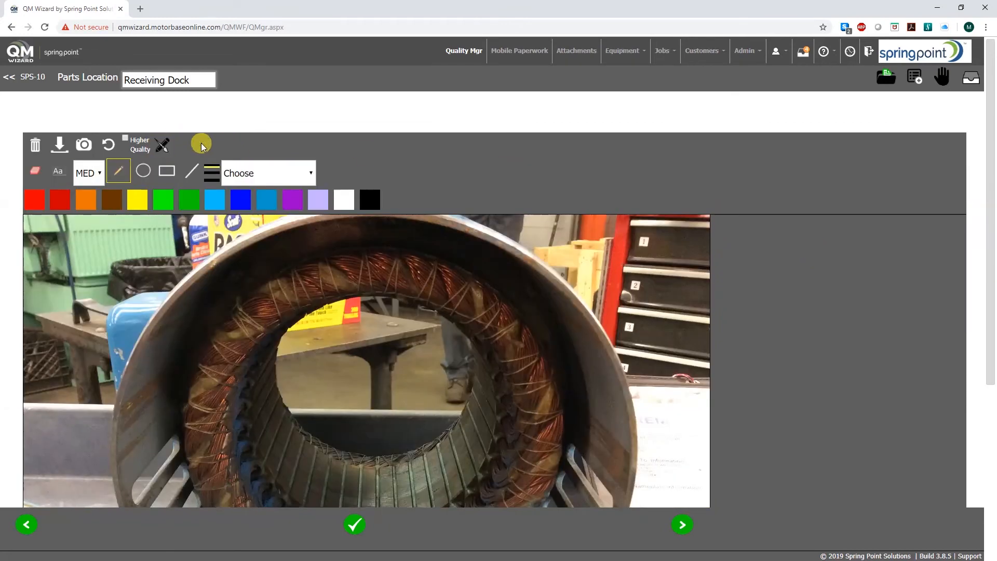
{"action": "scroll", "coordinate": [809, 237], "scroll_direction": "down", "scroll_amount": 1}
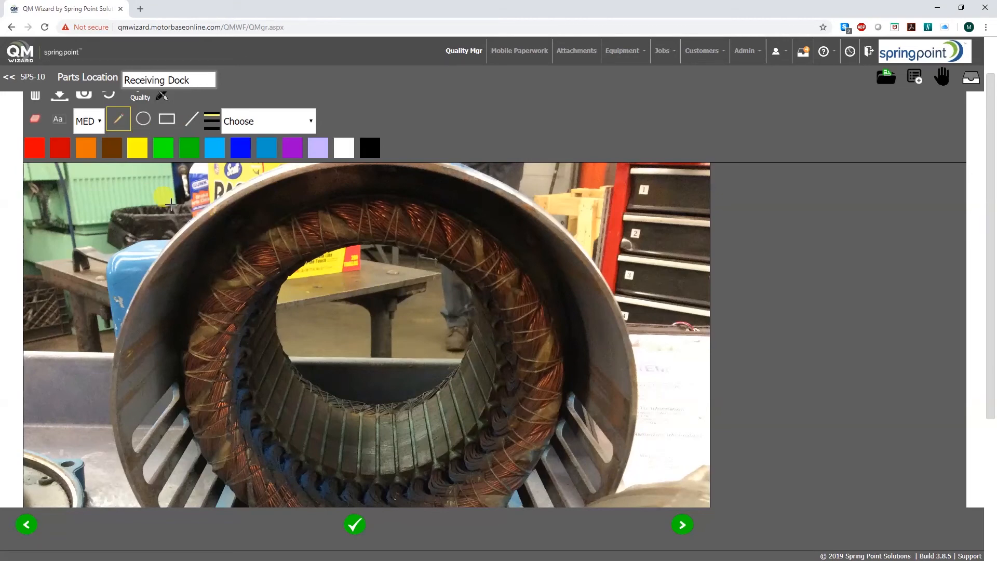
{"action": "scroll", "coordinate": [159, 208], "scroll_direction": "up", "scroll_amount": 1}
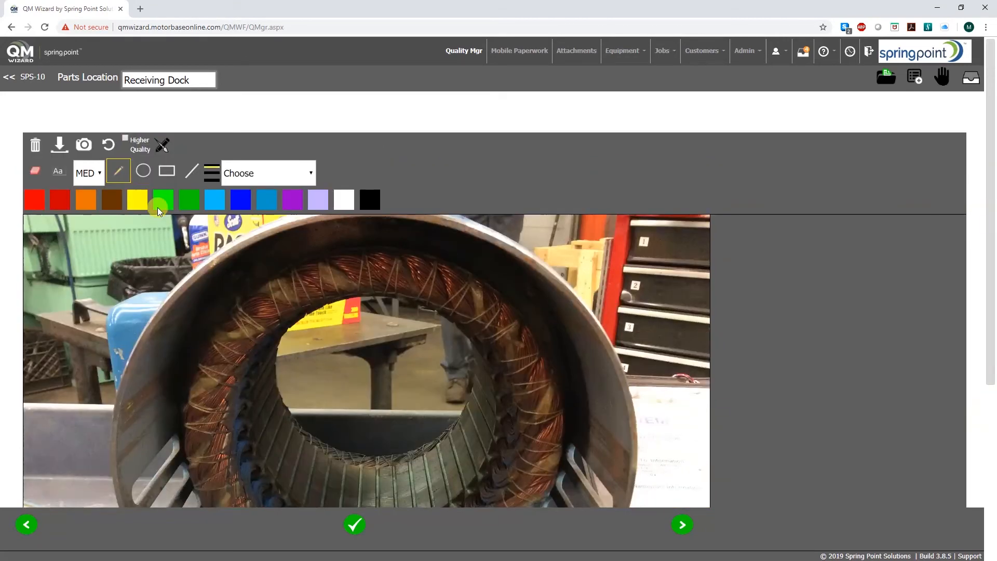
{"action": "left_click", "coordinate": [144, 170]}
{"action": "left_click", "coordinate": [281, 257]}
{"action": "left_click_drag", "start_coordinate": [330, 283], "coordinate": [389, 314]}
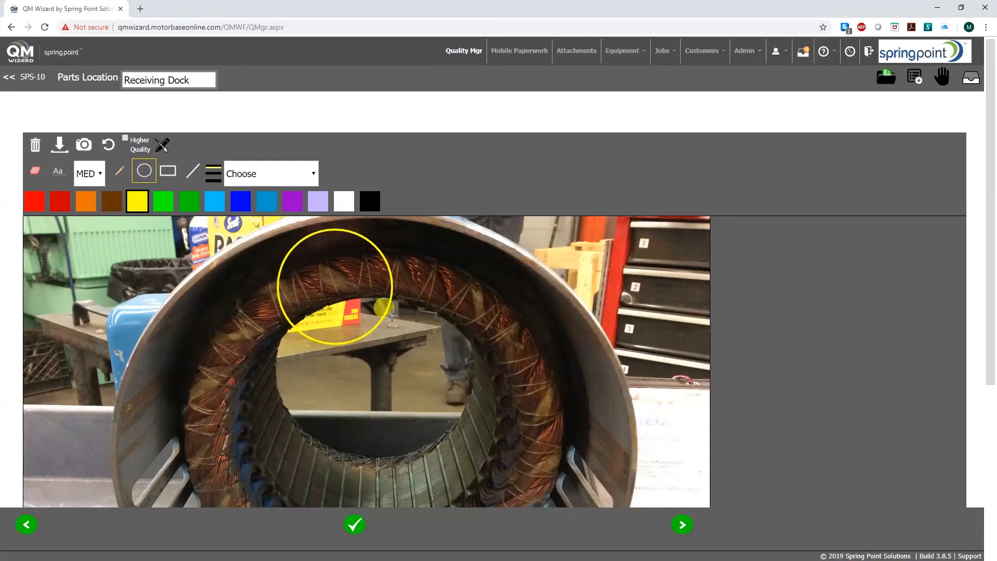
Draw a freehand yellow arrow inside the stator bore, pointing up at the circled windings.
{"action": "scroll", "coordinate": [453, 335], "scroll_direction": "down", "scroll_amount": 1}
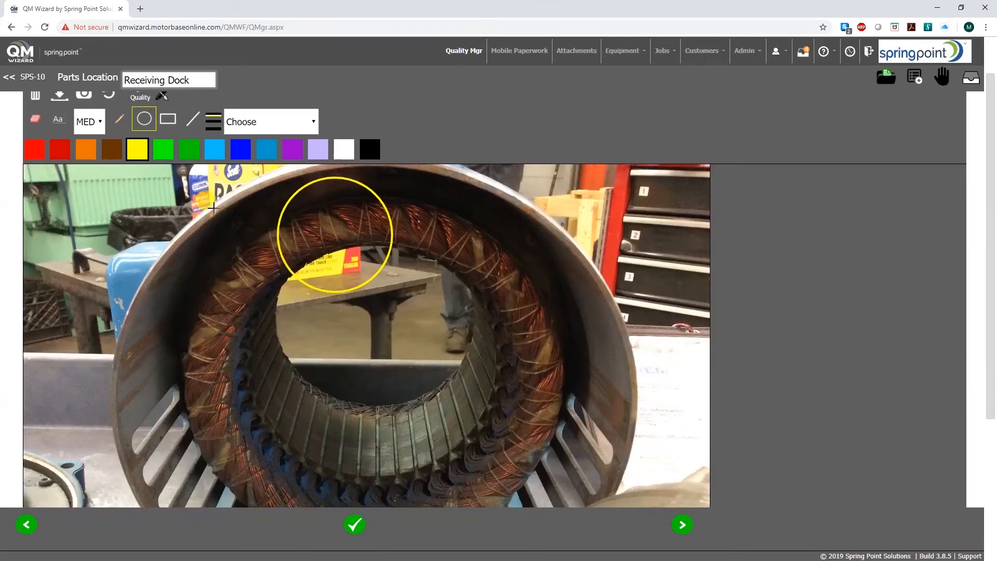
{"action": "left_click", "coordinate": [119, 119]}
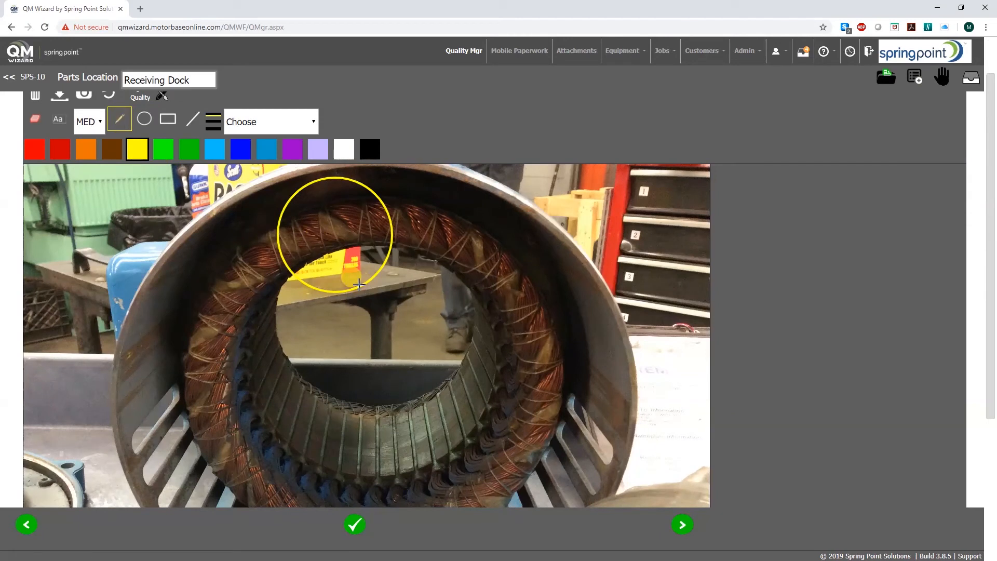
{"action": "mouse_move", "coordinate": [358, 283]}
{"action": "left_mouse_down"}
{"action": "mouse_move", "coordinate": [355, 307]}
{"action": "mouse_move", "coordinate": [366, 290]}
{"action": "mouse_move", "coordinate": [357, 291]}
{"action": "mouse_move", "coordinate": [405, 327]}
{"action": "left_mouse_up"}
Add the yellow text label "Blown" at the tail of the arrow and save the text.
{"action": "left_click", "coordinate": [57, 119]}
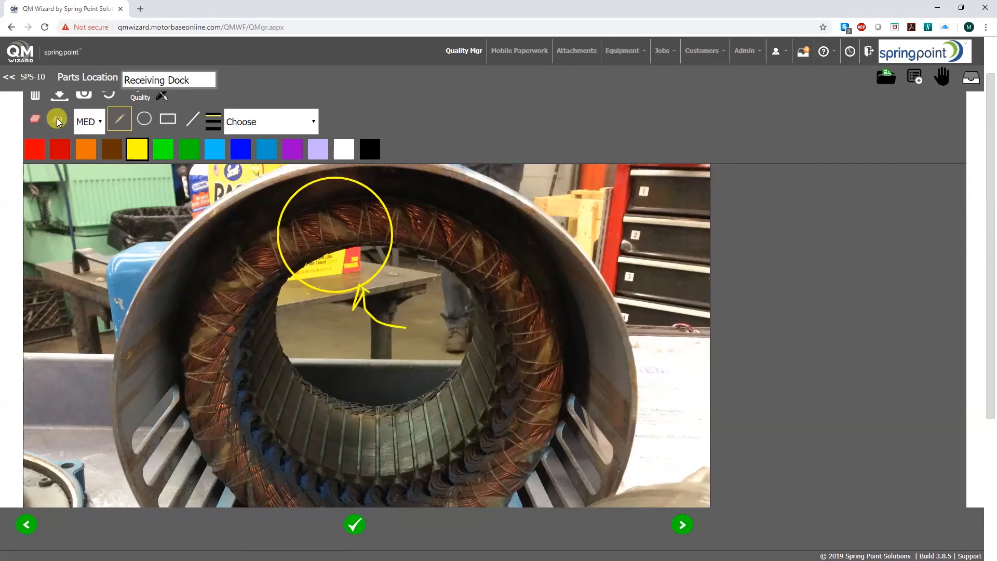
{"action": "left_click", "coordinate": [403, 301]}
{"action": "left_click_drag", "start_coordinate": [409, 310], "coordinate": [545, 357]}
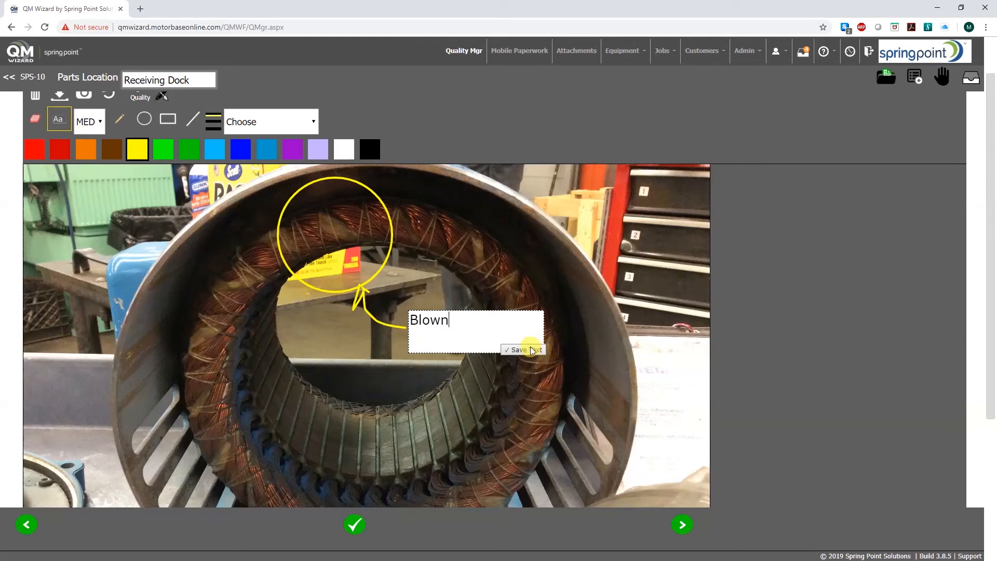
{"action": "left_click", "coordinate": [531, 349]}
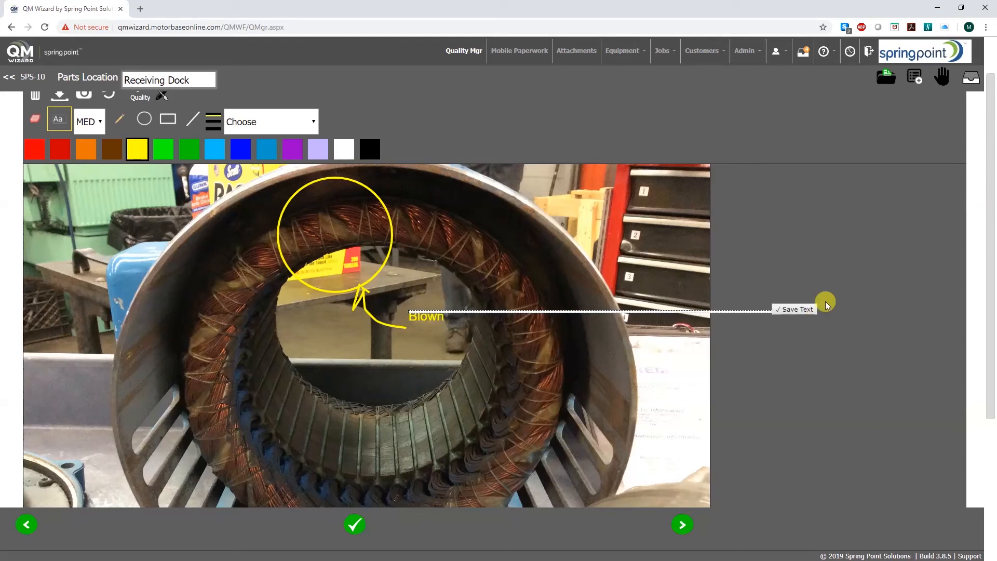
{"action": "left_click", "coordinate": [821, 268]}
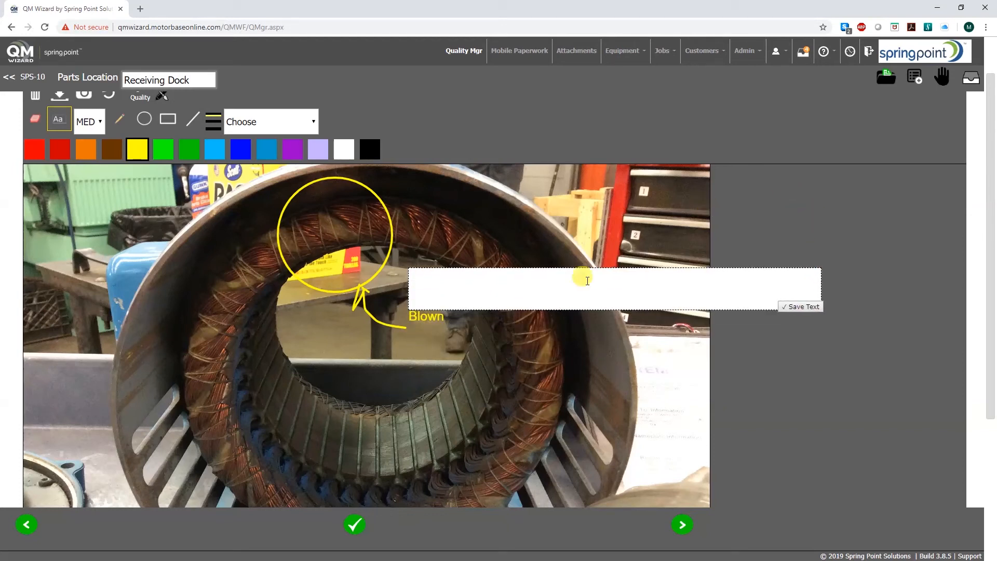
{"action": "left_click_drag", "start_coordinate": [574, 378], "coordinate": [598, 320]}
{"action": "scroll", "coordinate": [550, 341], "scroll_direction": "up", "scroll_amount": 1}
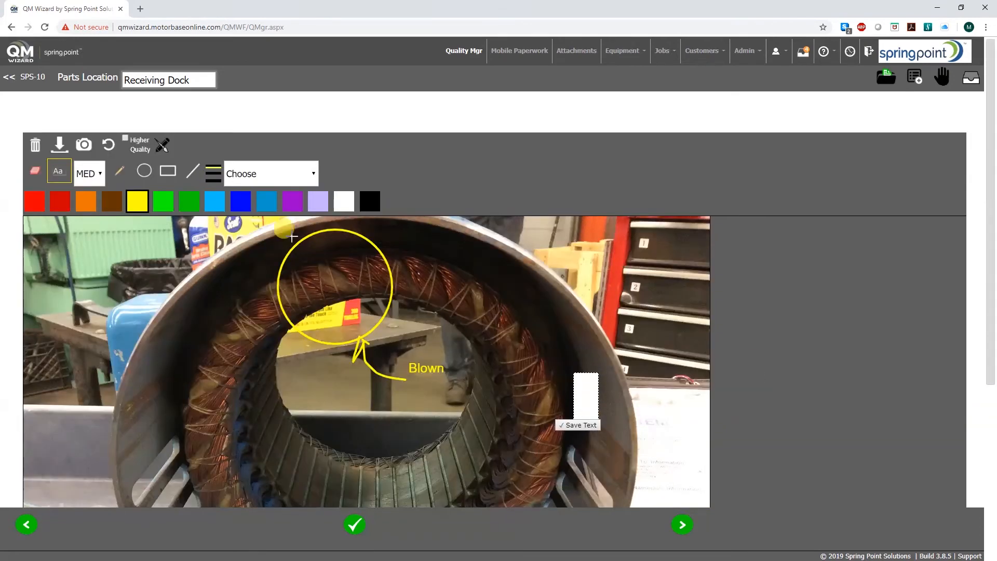
Save the annotated winding photo to the Winding Tests task, then check it in the task's attachments.
{"action": "left_click", "coordinate": [63, 147]}
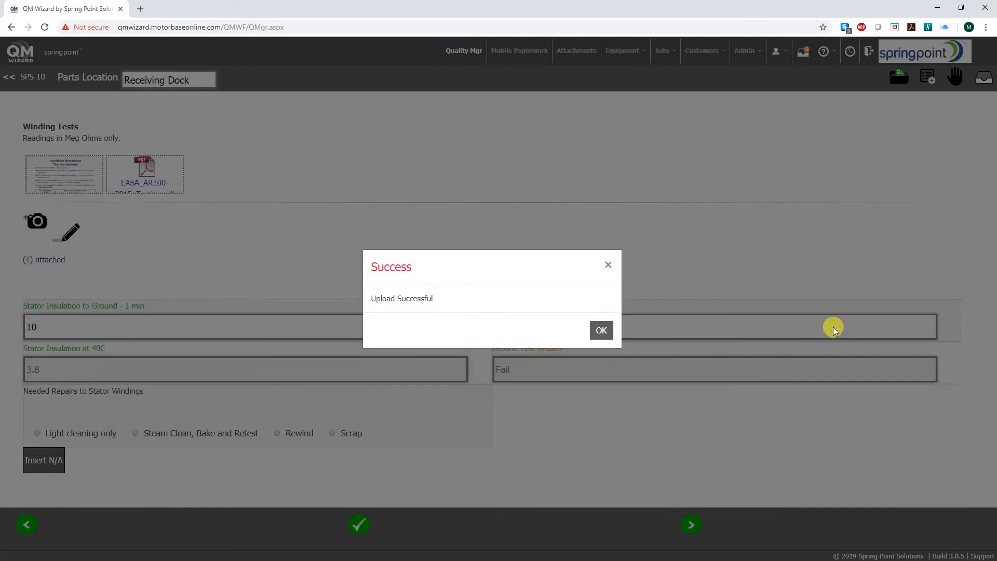
{"action": "left_click", "coordinate": [600, 330]}
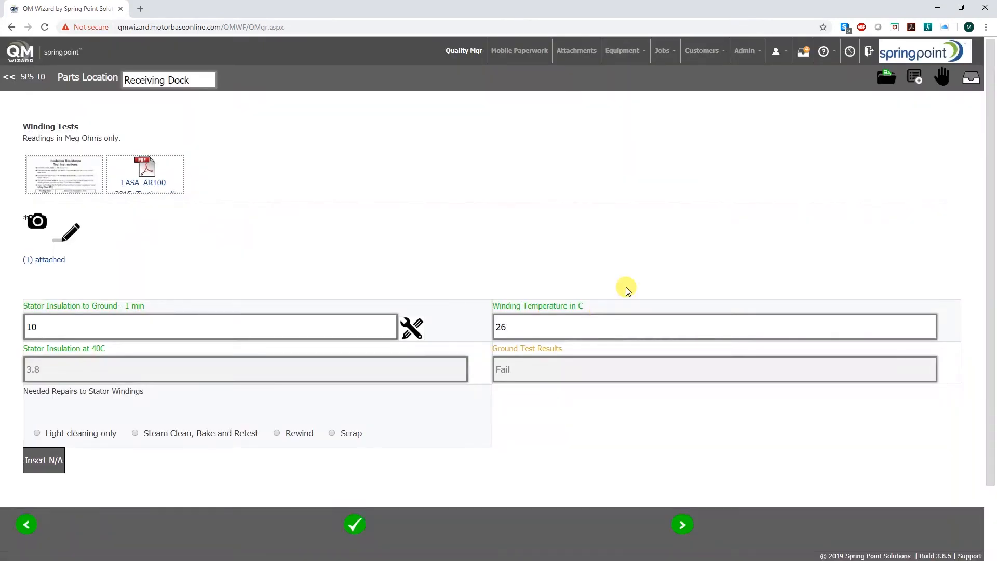
{"action": "left_click", "coordinate": [36, 224]}
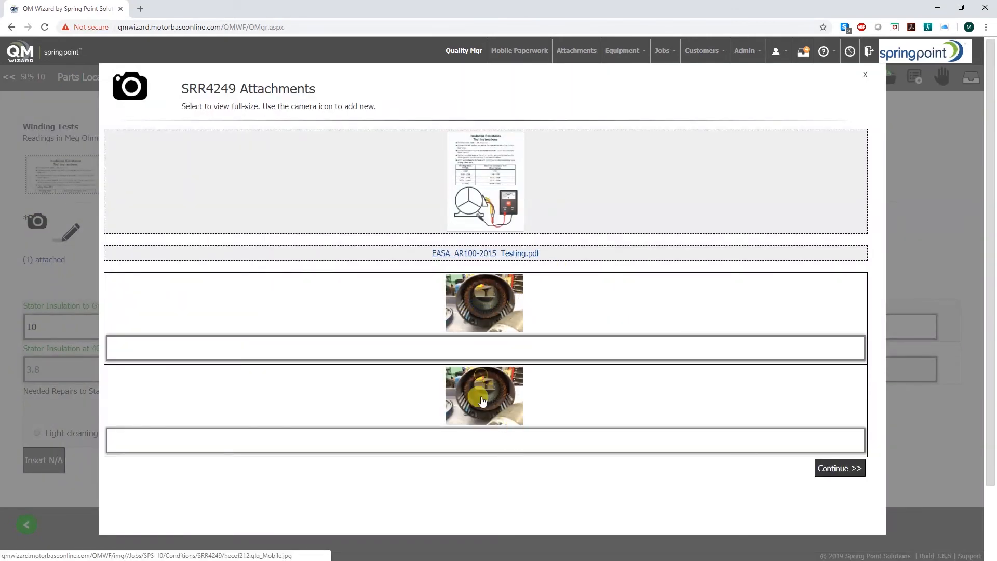
{"action": "left_click", "coordinate": [828, 469]}
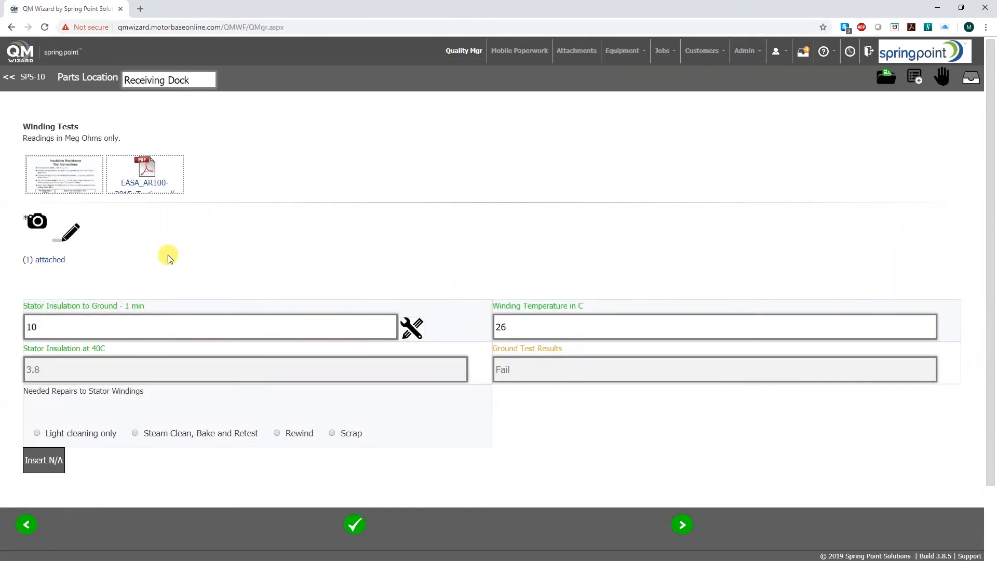
Upload AWA.pdf from the Task Instructions folder to the Winding Tests attachments and acknowledge the upload.
{"action": "left_click", "coordinate": [35, 224]}
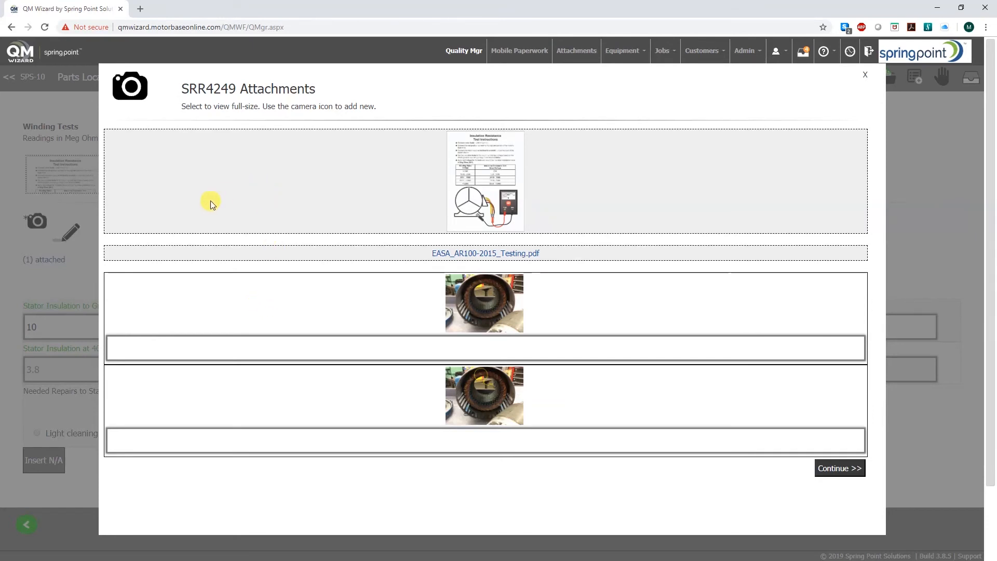
{"action": "left_click", "coordinate": [131, 86]}
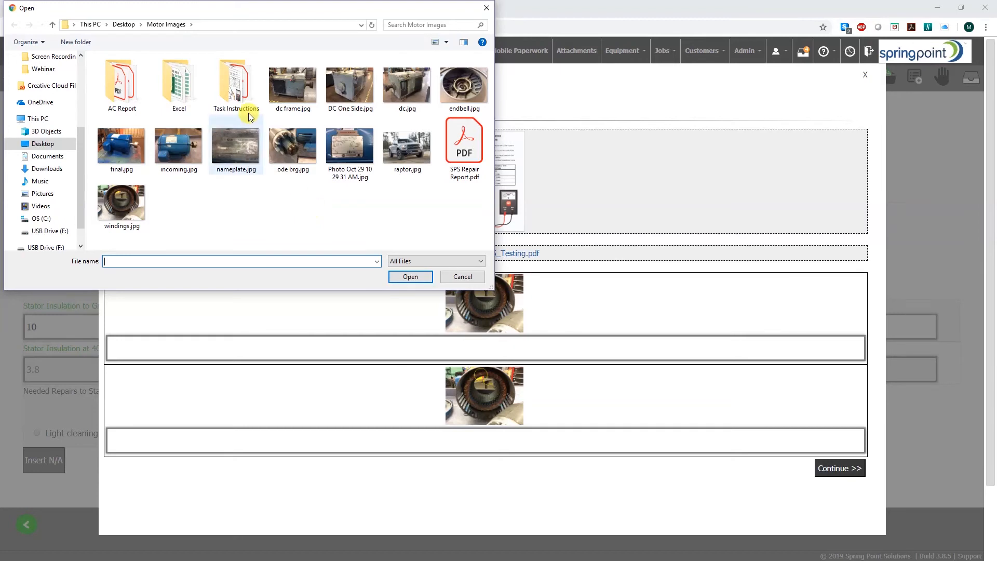
{"action": "double_click", "coordinate": [238, 94]}
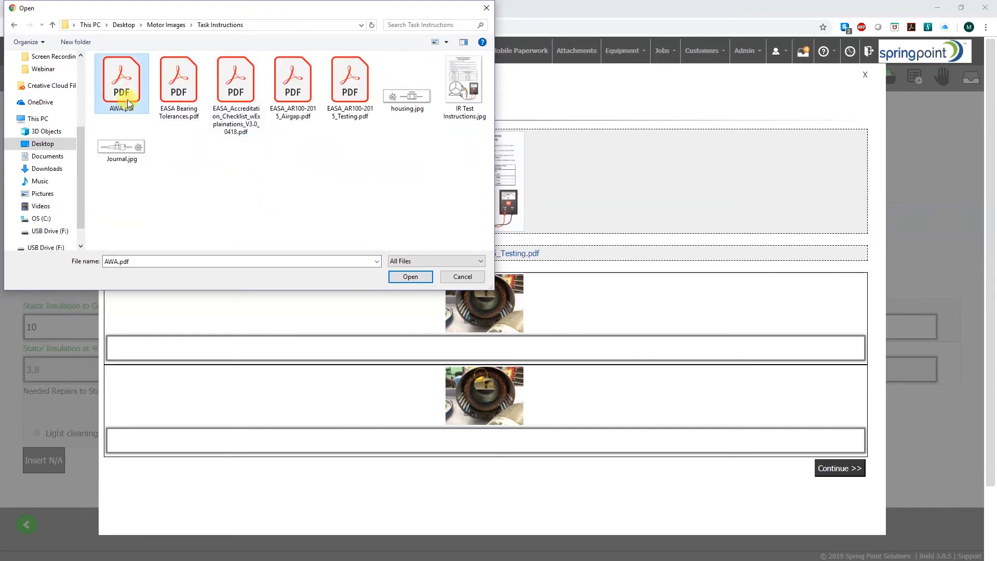
{"action": "left_click", "coordinate": [422, 280]}
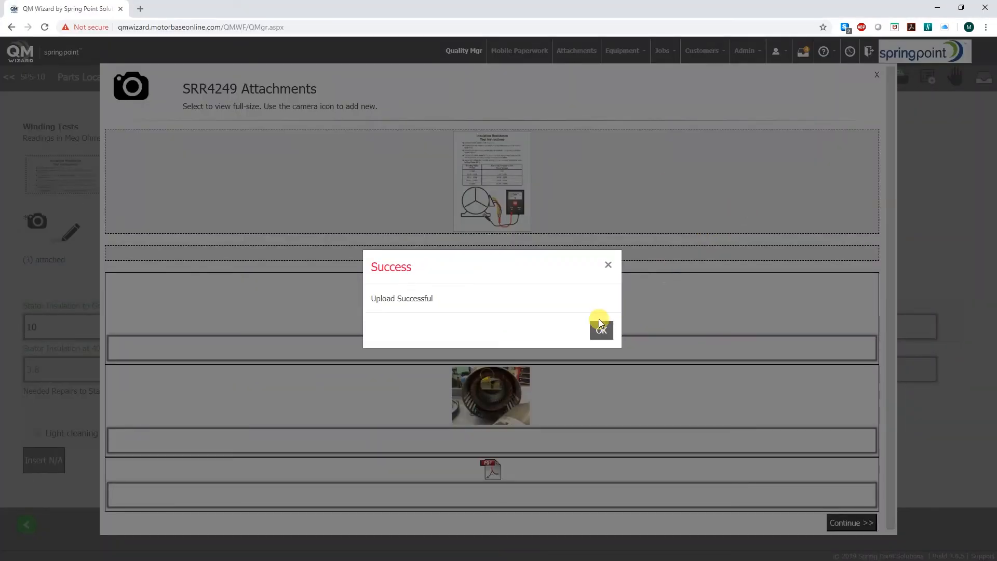
{"action": "left_click", "coordinate": [601, 330]}
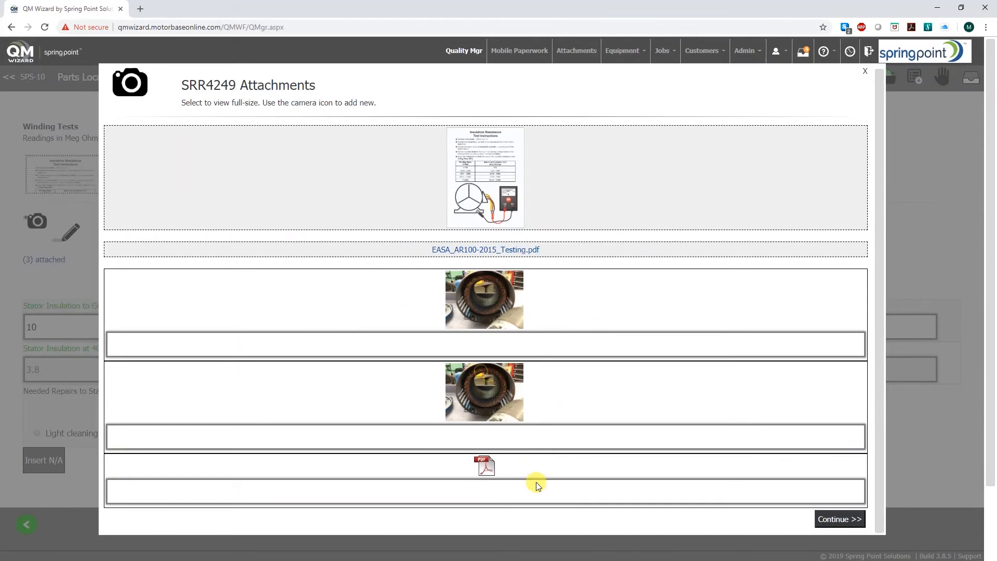
Caption the attached PDF "Incoming Tests" and return to the Winding Tests task.
{"action": "left_click", "coordinate": [538, 488]}
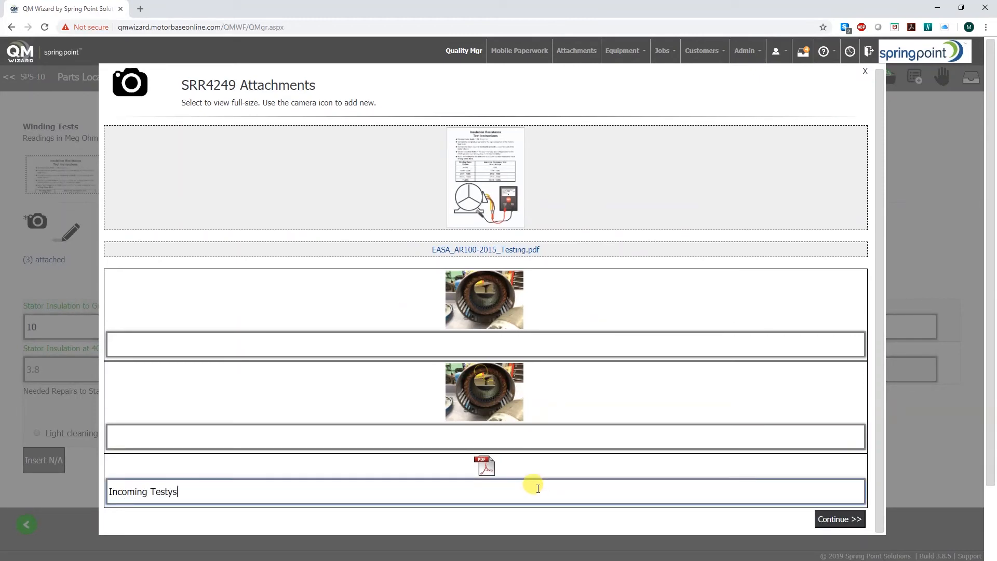
{"action": "type", "text": "Incoming Tests"}
{"action": "left_click", "coordinate": [707, 526]}
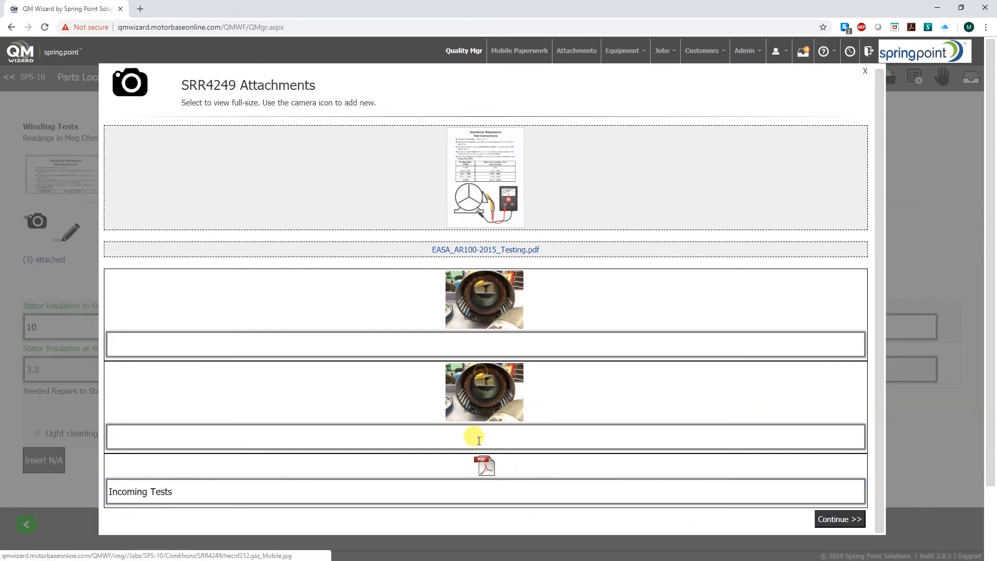
{"action": "left_click", "coordinate": [840, 519]}
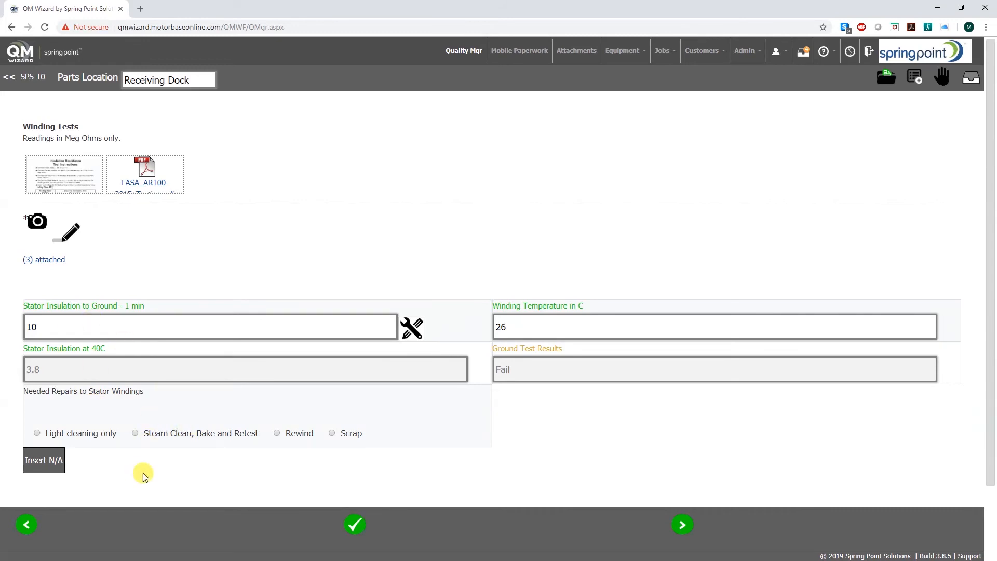
Set Needed Repairs to Stator Windings to Steam Clean, Bake and Retest, and try to continue to the next task.
{"action": "left_click", "coordinate": [136, 433]}
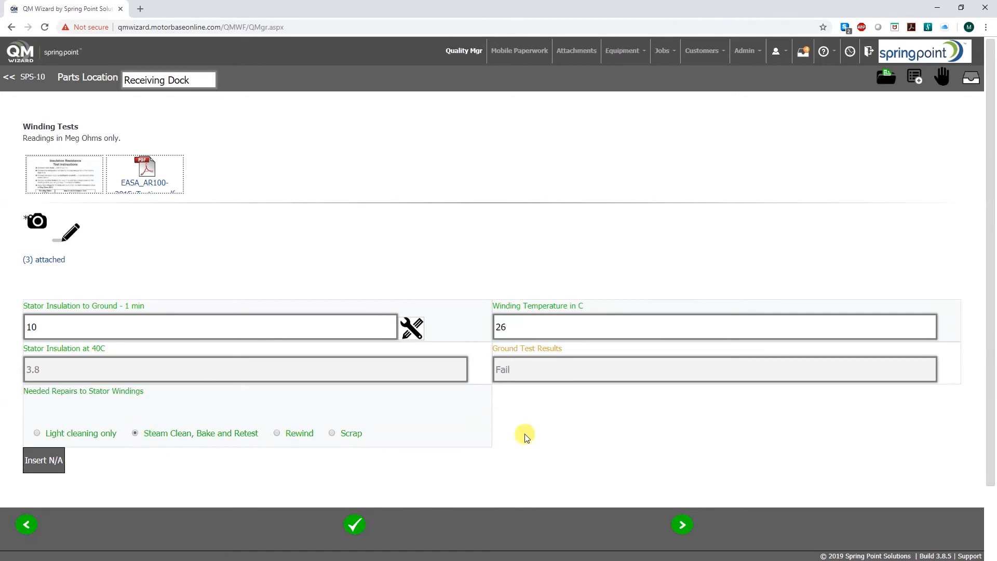
{"action": "left_click", "coordinate": [680, 524]}
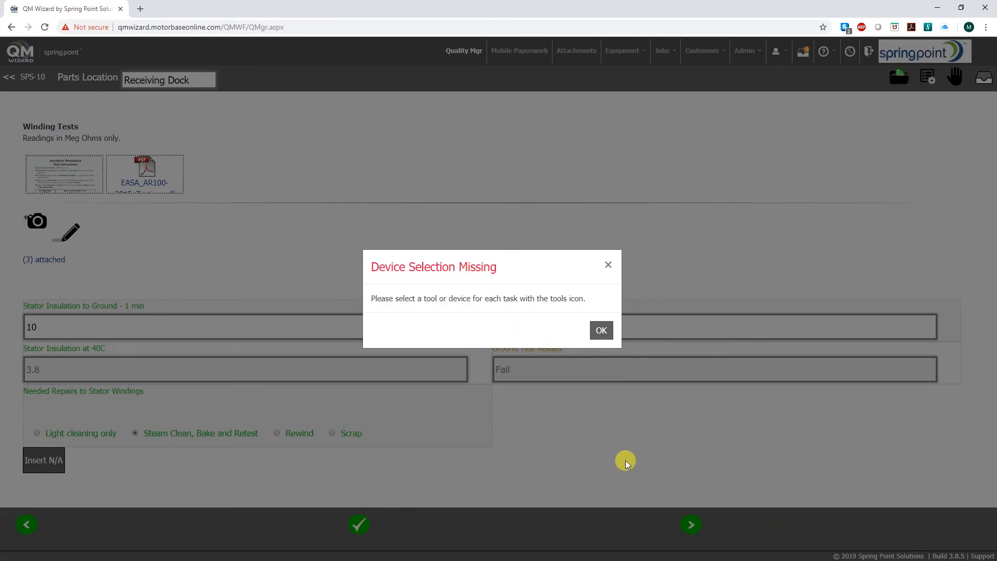
{"action": "left_click", "coordinate": [600, 330]}
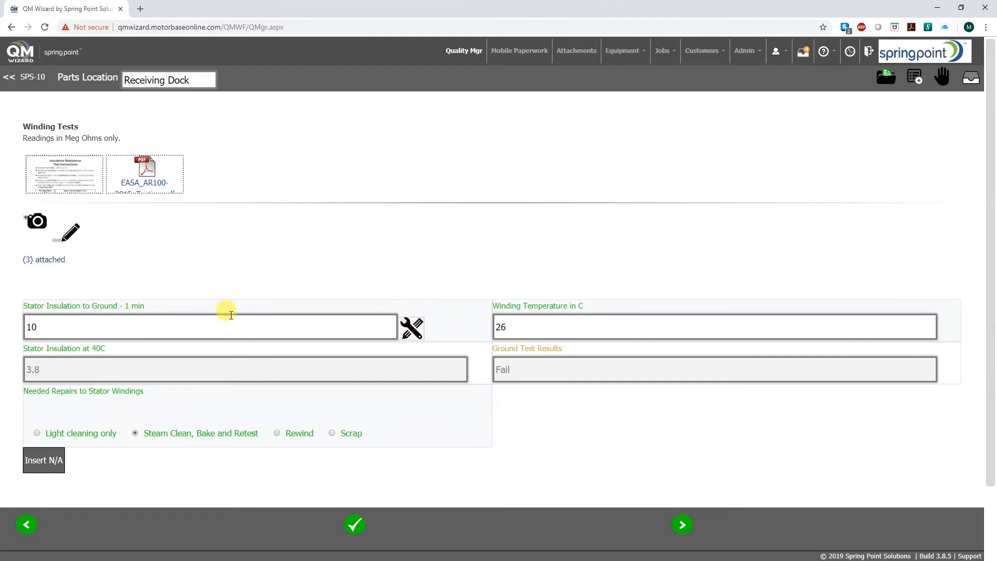
Try to assign Megger 04 as the test device for the Stator Insulation to Ground reading.
{"action": "left_click", "coordinate": [410, 331]}
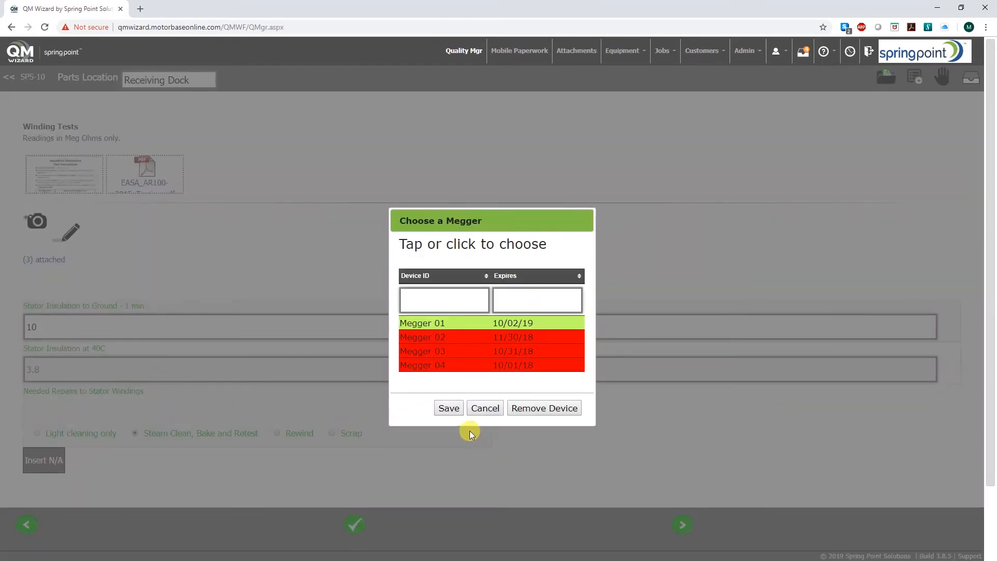
{"action": "left_click_drag", "start_coordinate": [492, 212], "coordinate": [571, 178]}
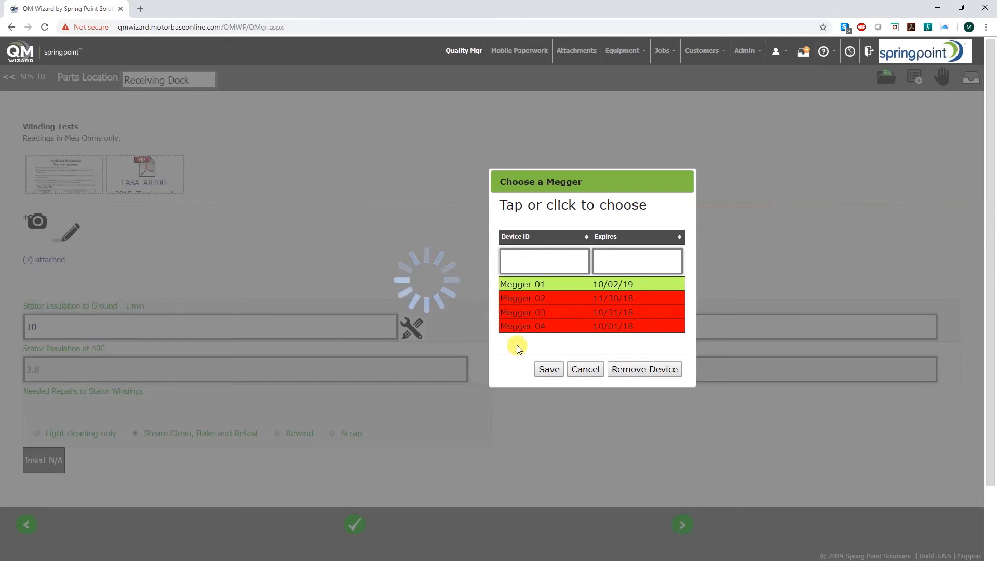
{"action": "left_click", "coordinate": [571, 326]}
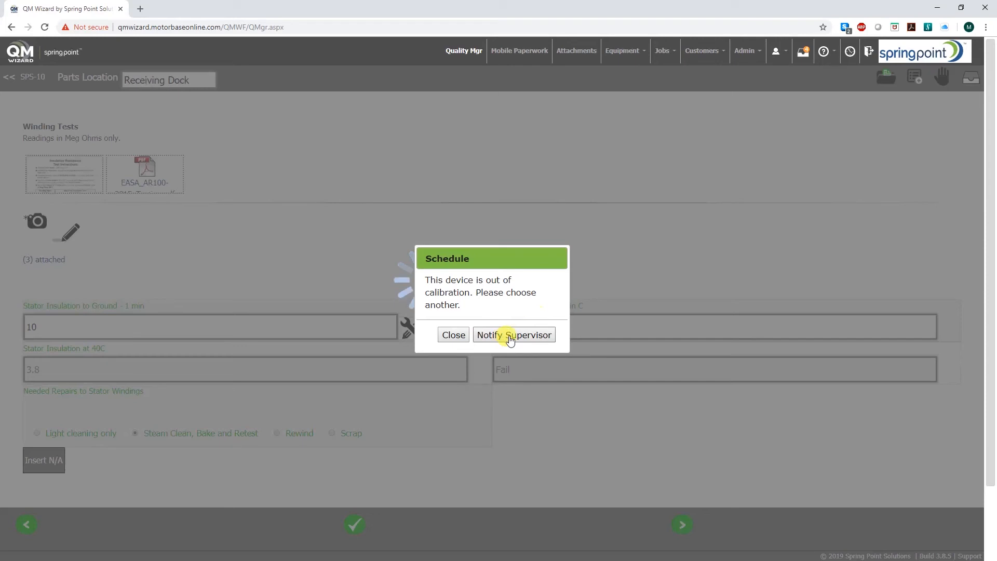
{"action": "left_click", "coordinate": [452, 334]}
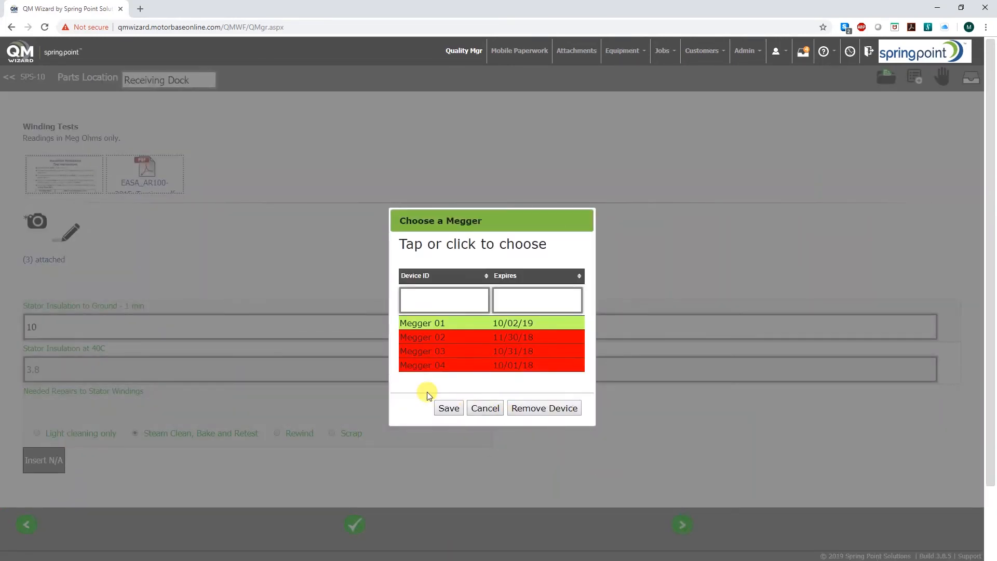
Assign Megger 01 as the test device for the Stator Insulation to Ground reading and continue to the Bearing Dimensions task.
{"action": "left_click", "coordinate": [487, 325]}
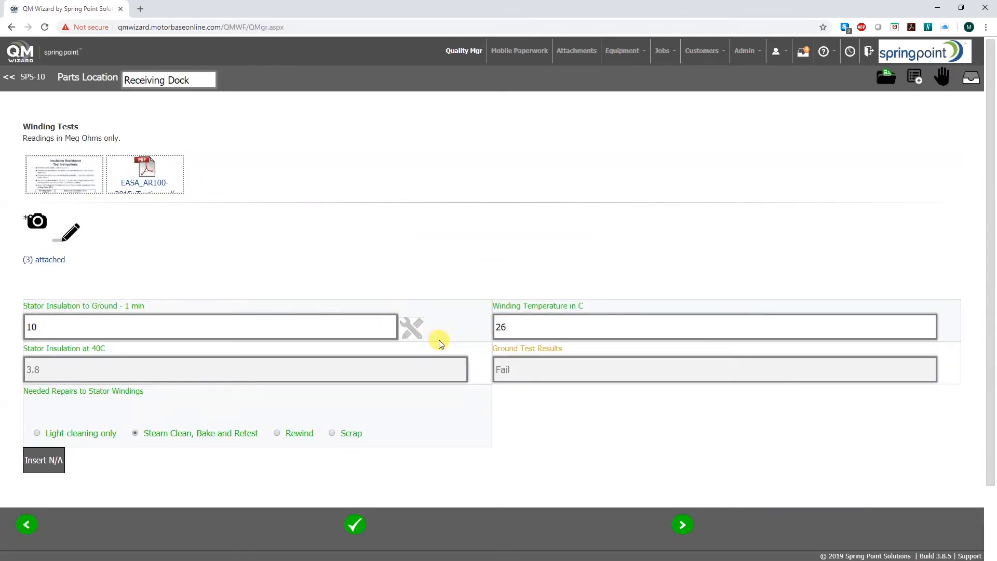
{"action": "left_click", "coordinate": [683, 526]}
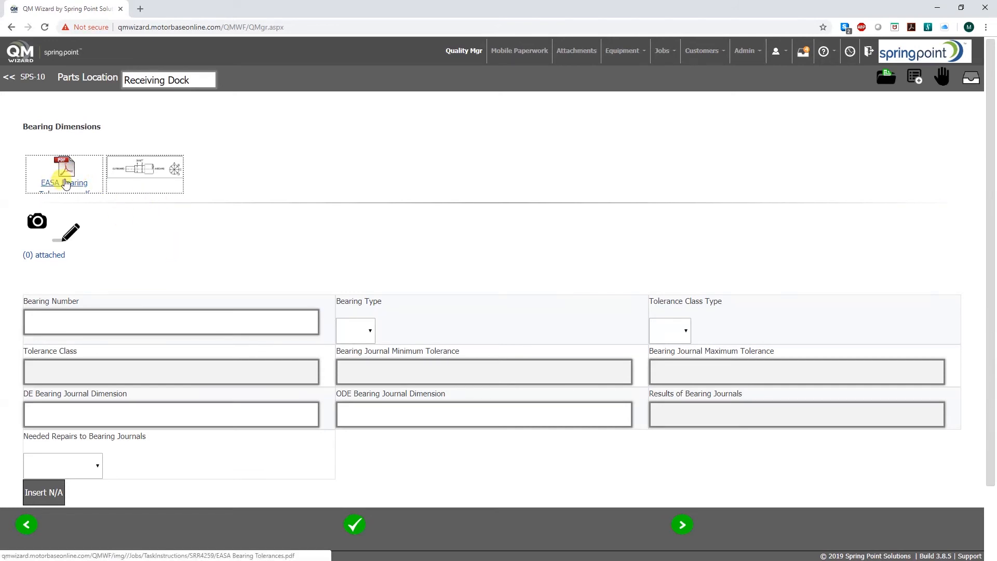
View the Journal.jpg shaft diagram attached to the Bearing Dimensions instructions and return to the task.
{"action": "left_click", "coordinate": [141, 173]}
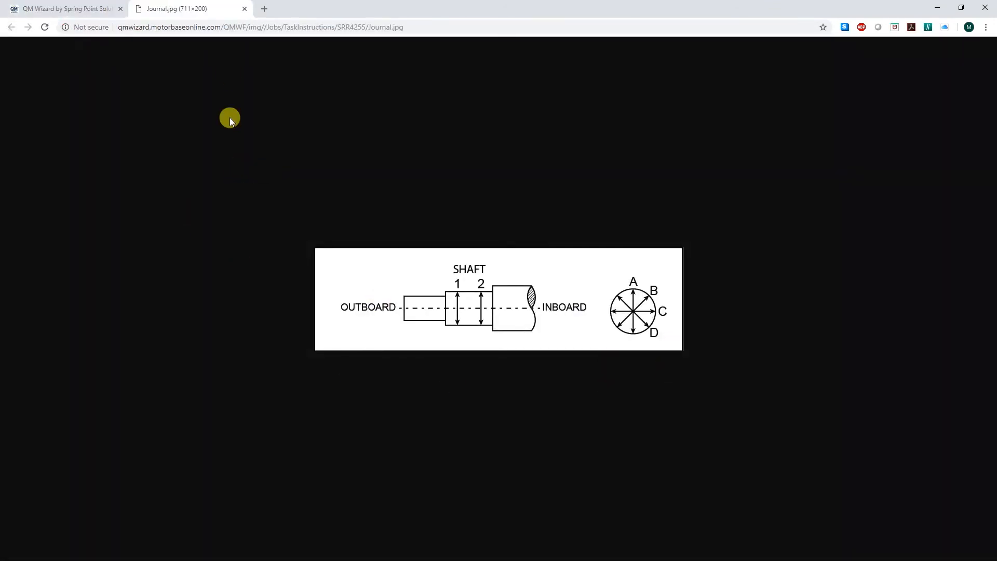
{"action": "left_click", "coordinate": [244, 9]}
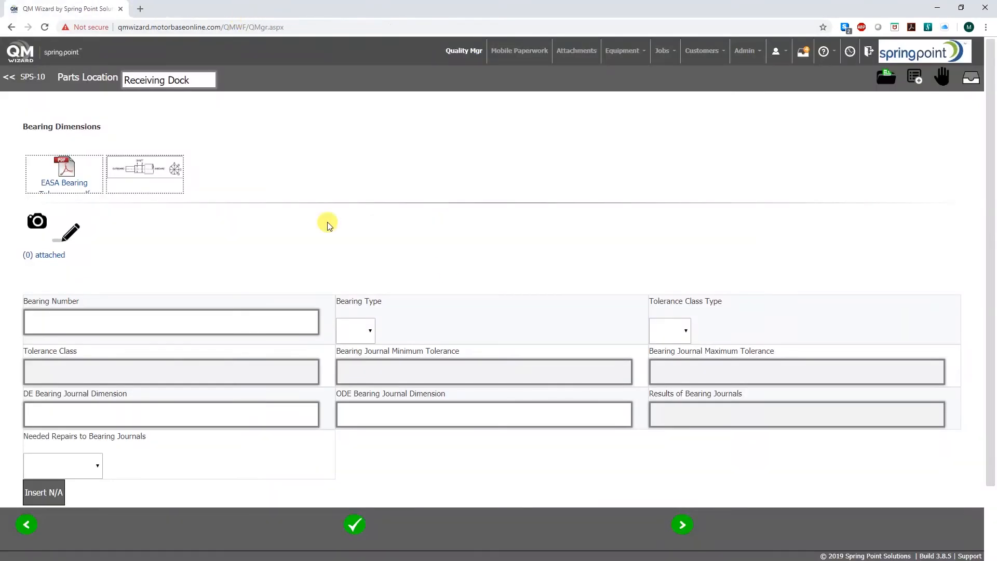
Enter bearing number 6222, set Bearing Type to Ball and set Tolerance Class Type to EASA.
{"action": "scroll", "coordinate": [411, 251], "scroll_direction": "down", "scroll_amount": 1}
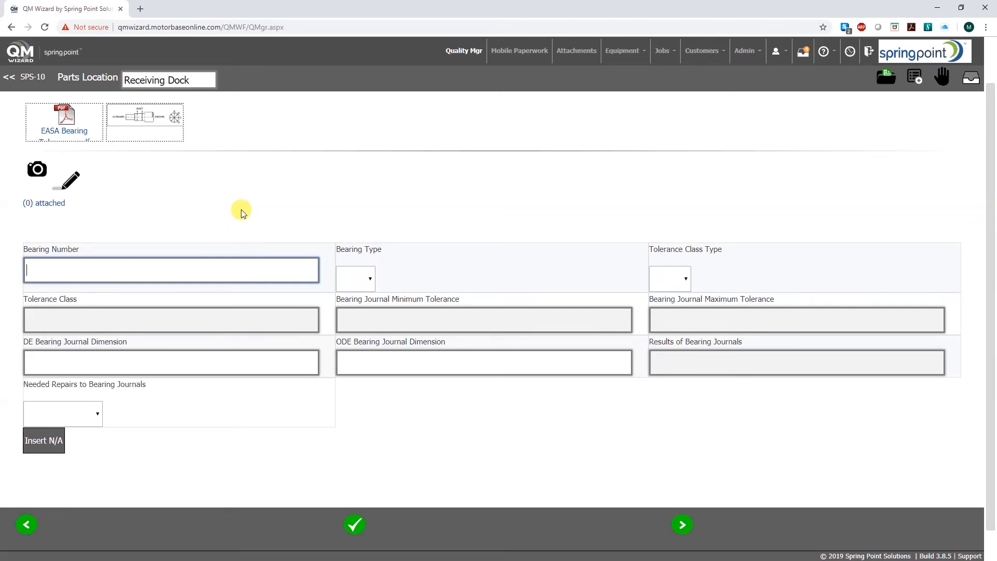
{"action": "type", "text": "6222"}
{"action": "left_click", "coordinate": [375, 276]}
{"action": "left_click", "coordinate": [374, 277]}
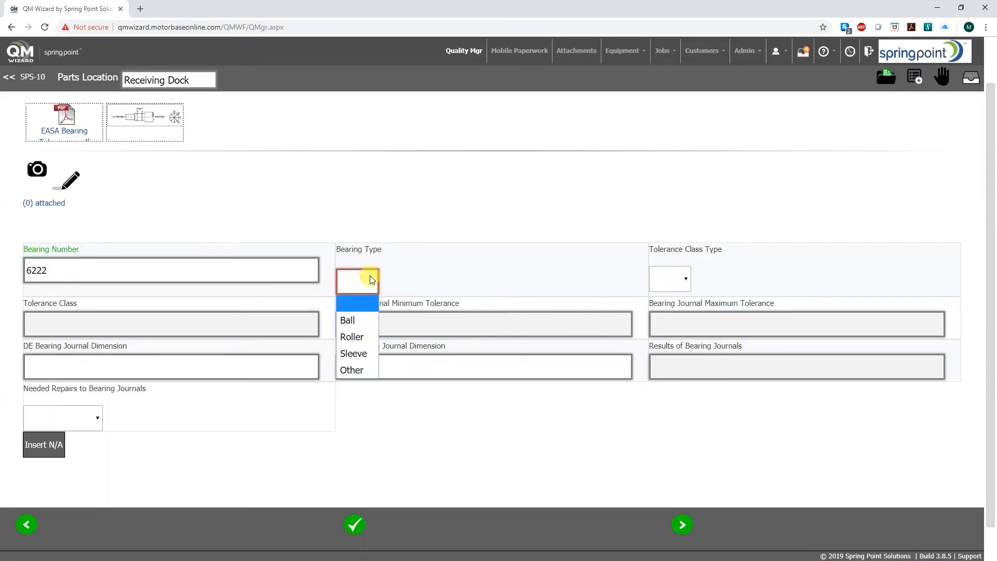
{"action": "left_click", "coordinate": [366, 322]}
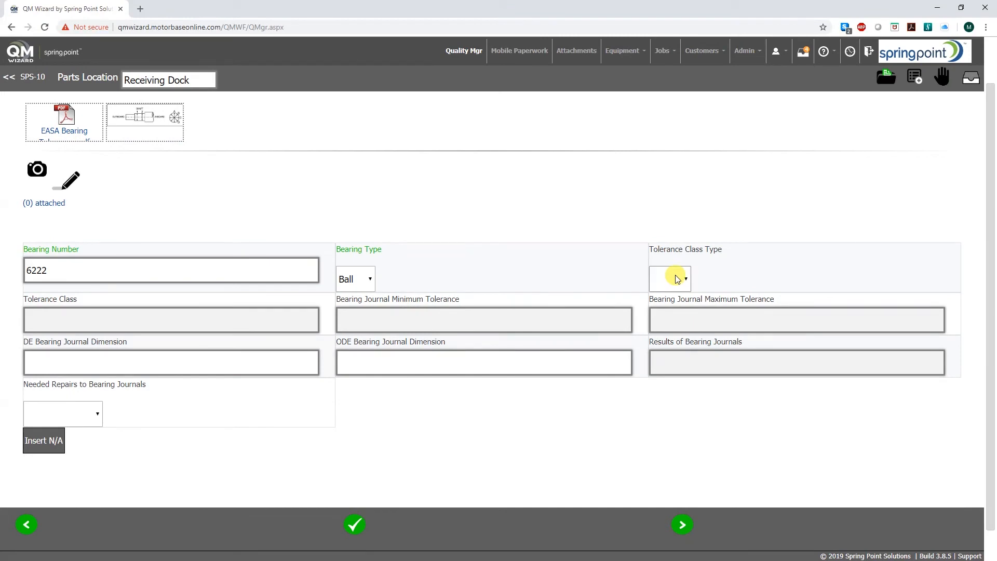
{"action": "left_click", "coordinate": [680, 281]}
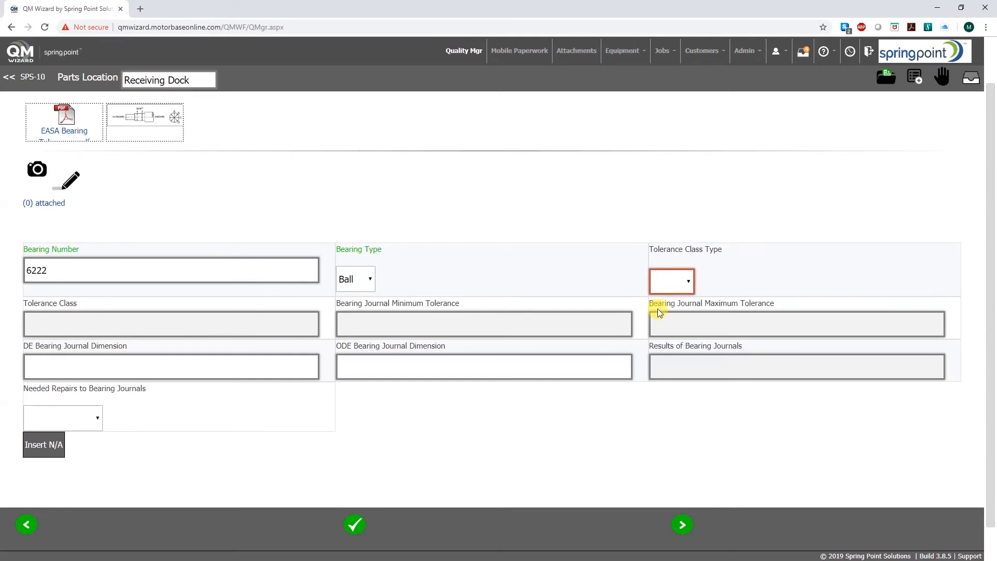
{"action": "left_click", "coordinate": [657, 309]}
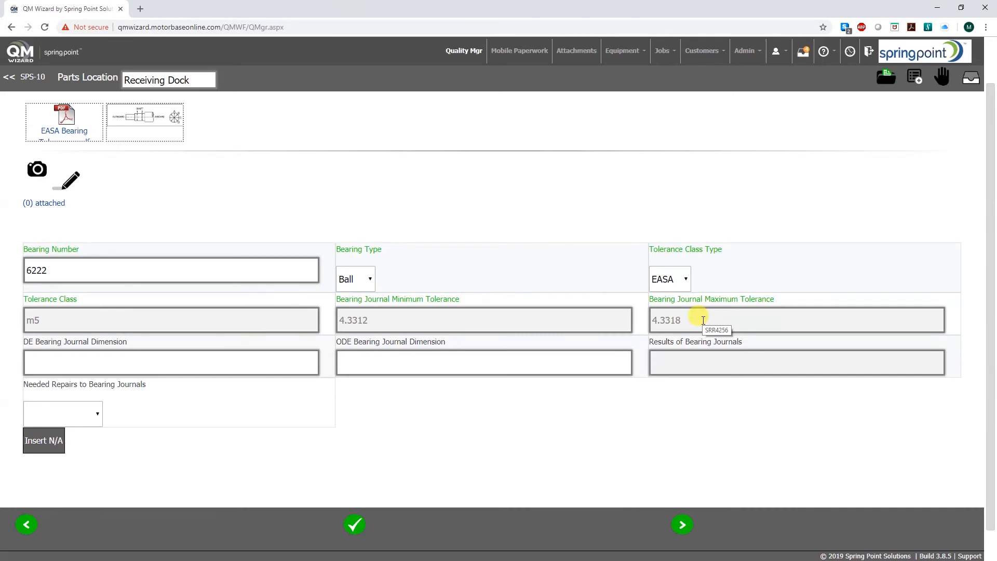
Switch the Tolerance Class Type to Manual and enter m6 as the tolerance class, keeping Bearing Type as Ball.
{"action": "left_click", "coordinate": [685, 278]}
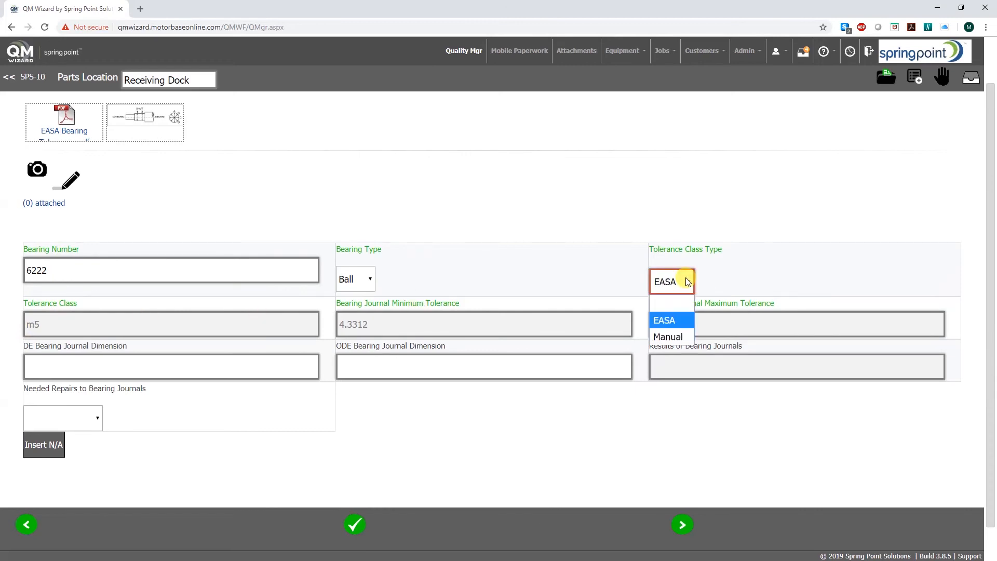
{"action": "left_click", "coordinate": [678, 337]}
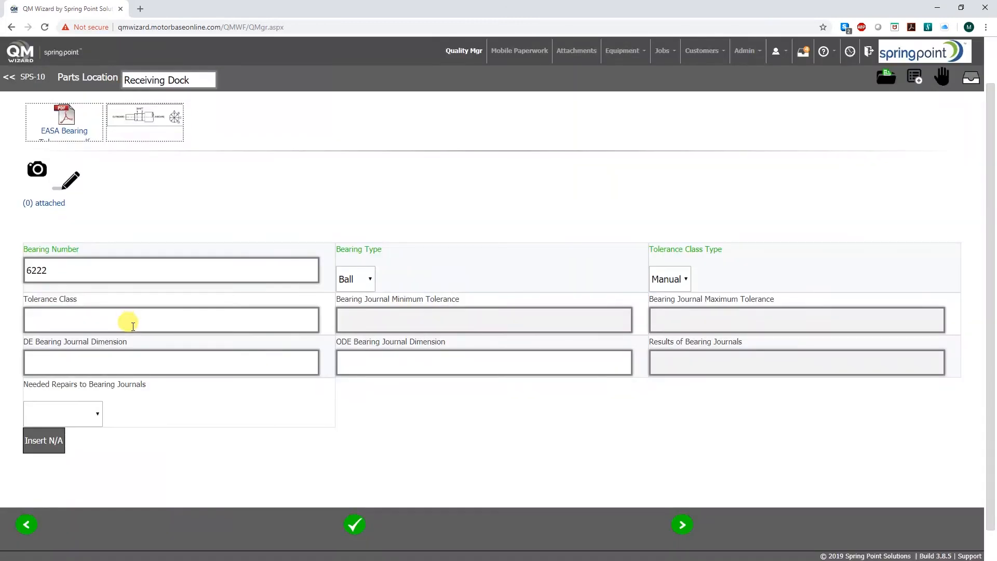
{"action": "left_click", "coordinate": [84, 321]}
{"action": "type", "text": "m6"}
{"action": "left_click", "coordinate": [473, 421]}
{"action": "left_click", "coordinate": [359, 285]}
{"action": "left_click", "coordinate": [368, 319]}
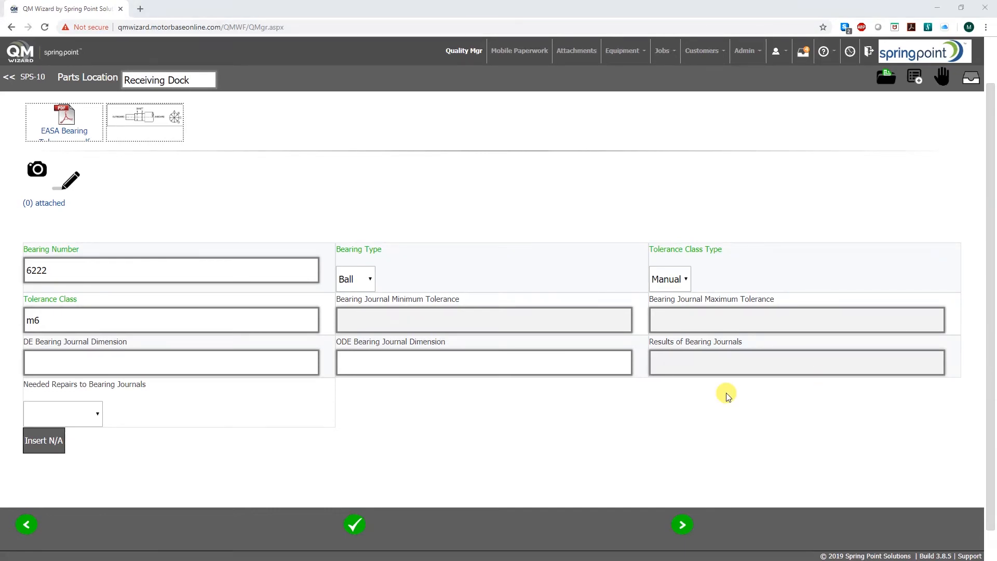
Clear the m6 tolerance class and try m4 in its place.
{"action": "left_click", "coordinate": [144, 320]}
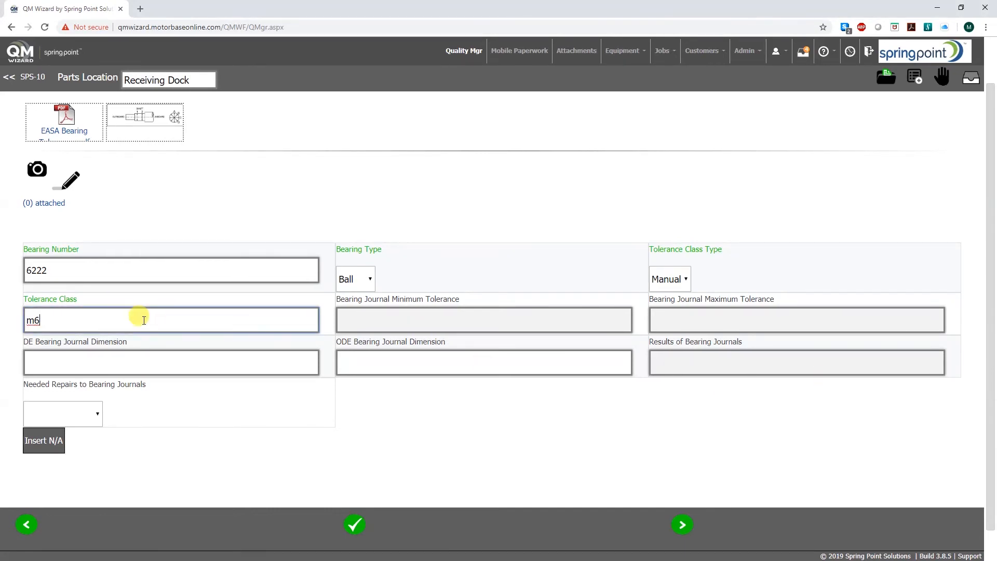
{"action": "key", "text": "BackSpace"}
{"action": "key", "text": "BackSpace"}
{"action": "left_click", "coordinate": [410, 414]}
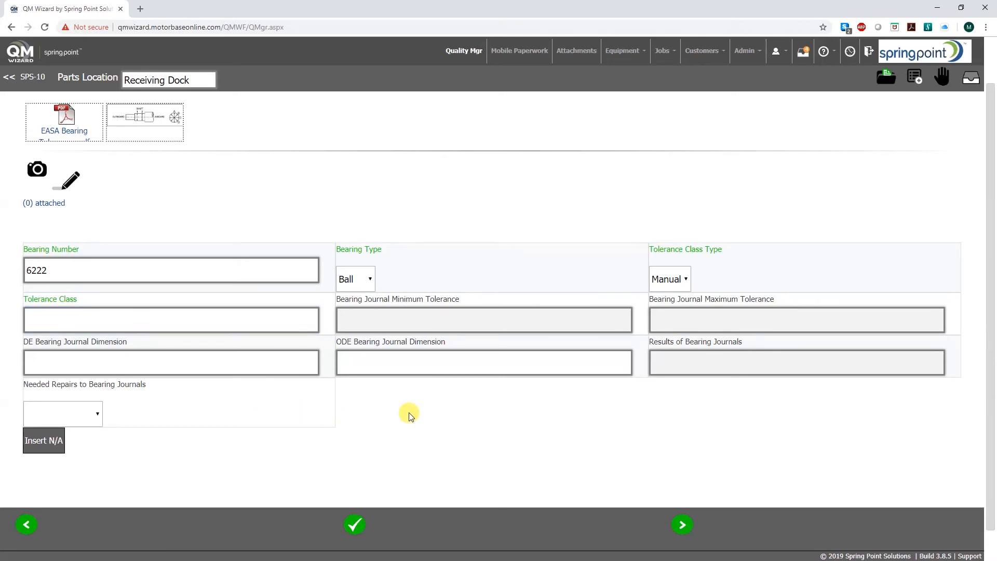
{"action": "left_click", "coordinate": [253, 319]}
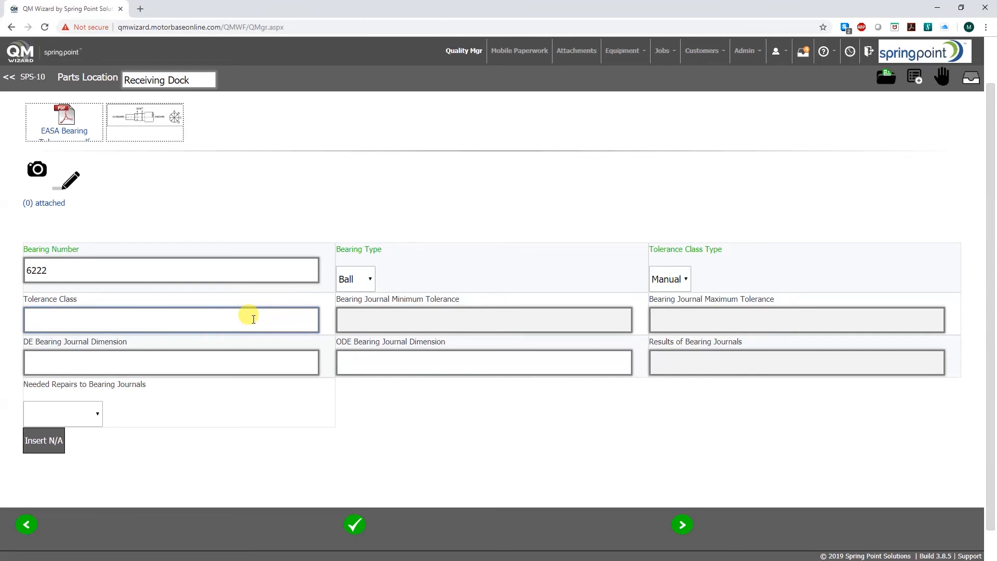
{"action": "type", "text": "m4"}
{"action": "left_click", "coordinate": [478, 422]}
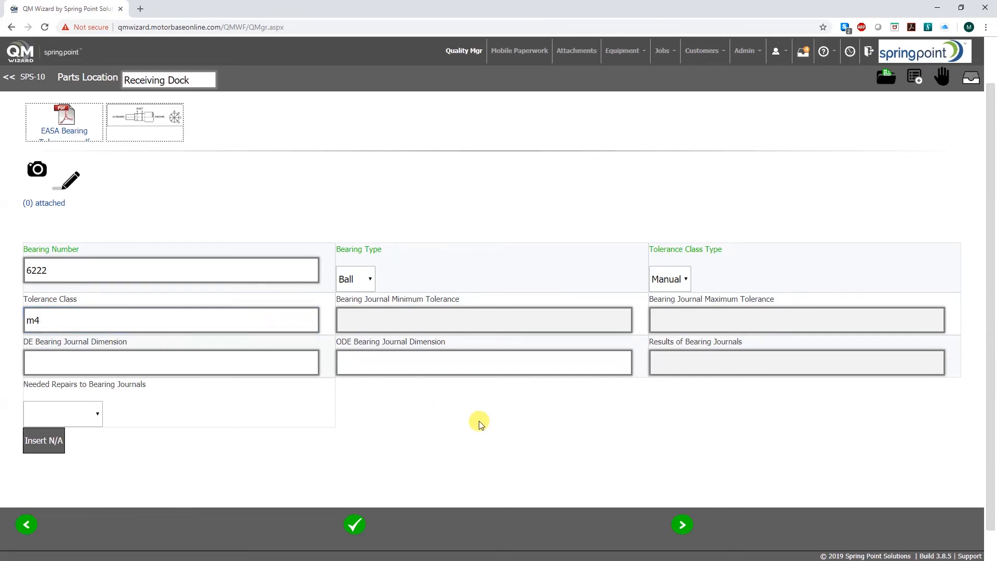
Replace the tolerance class with n5 and apply it to the bearing journal tolerances.
{"action": "left_click", "coordinate": [220, 310]}
{"action": "type", "text": "n5"}
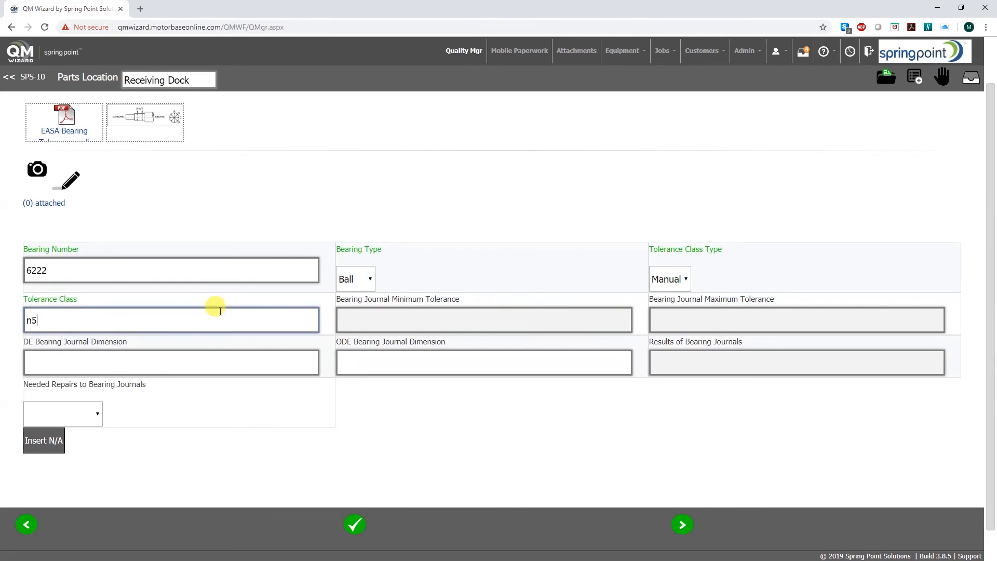
{"action": "left_click", "coordinate": [570, 470]}
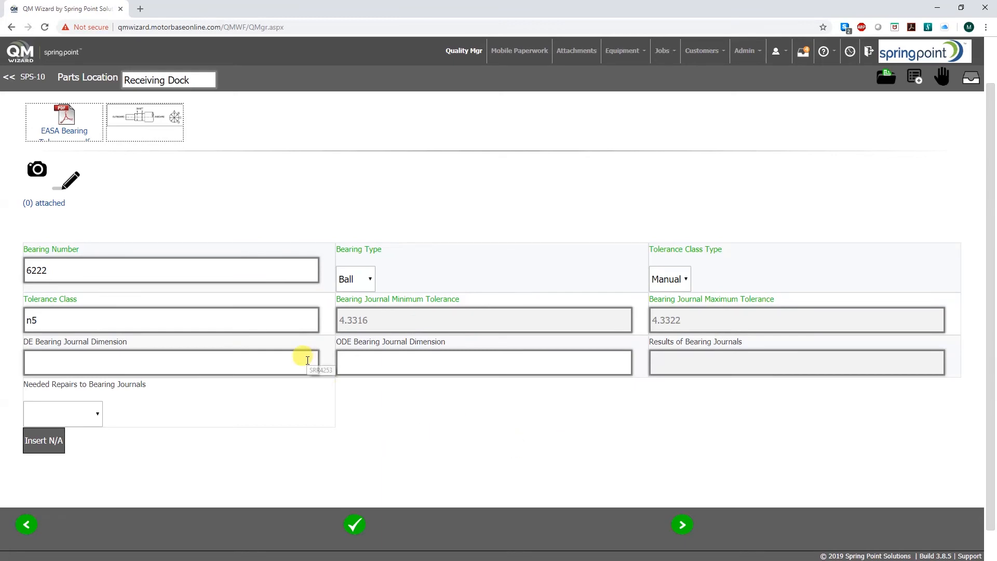
Record a DE Bearing Journal Dimension of 4.3317 and an ODE Bearing Journal Dimension of 4.3318.
{"action": "left_click", "coordinate": [256, 360]}
{"action": "left_click", "coordinate": [433, 363]}
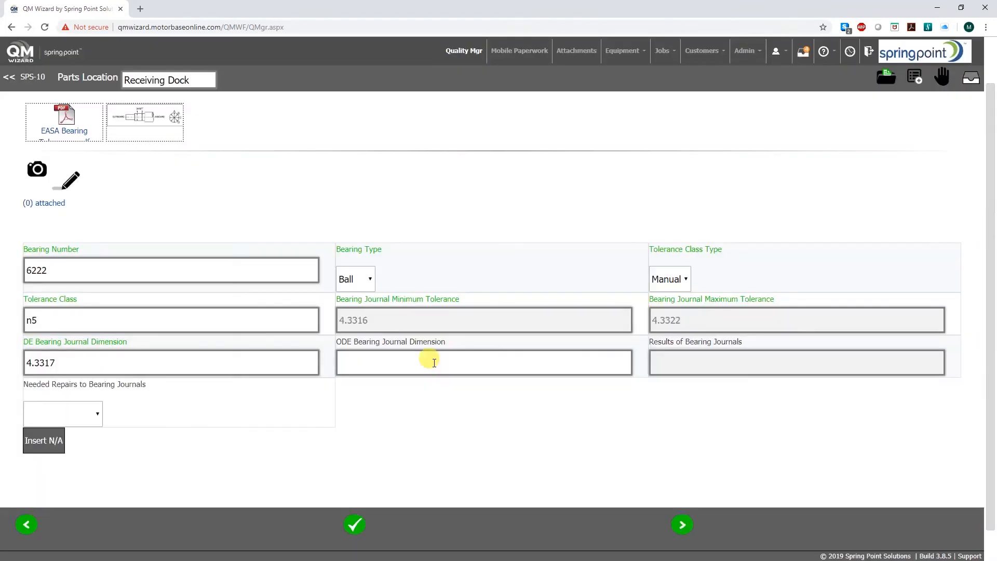
{"action": "left_click", "coordinate": [463, 438]}
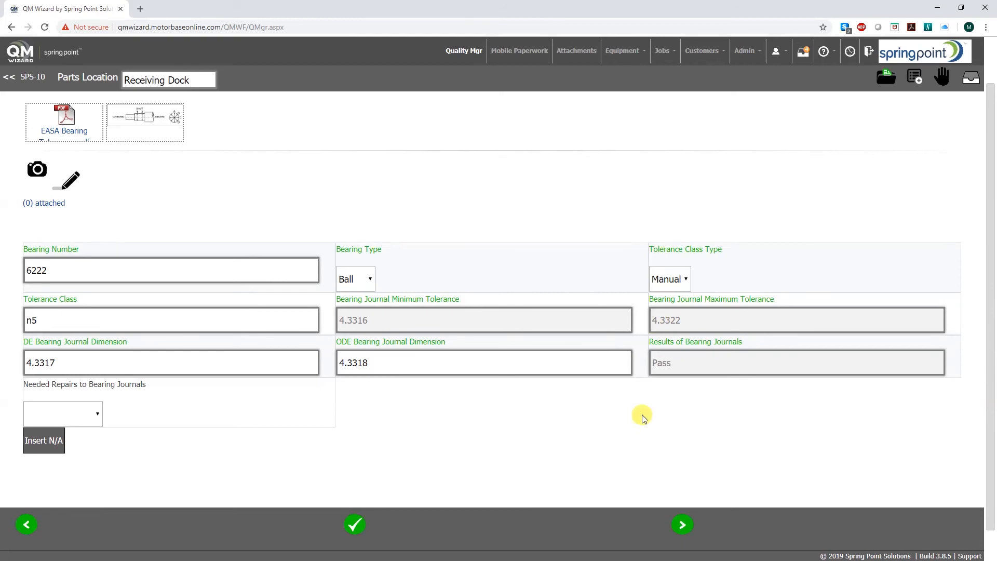
Change the ODE Bearing Journal Dimension to 4.3315.
{"action": "left_click", "coordinate": [493, 363]}
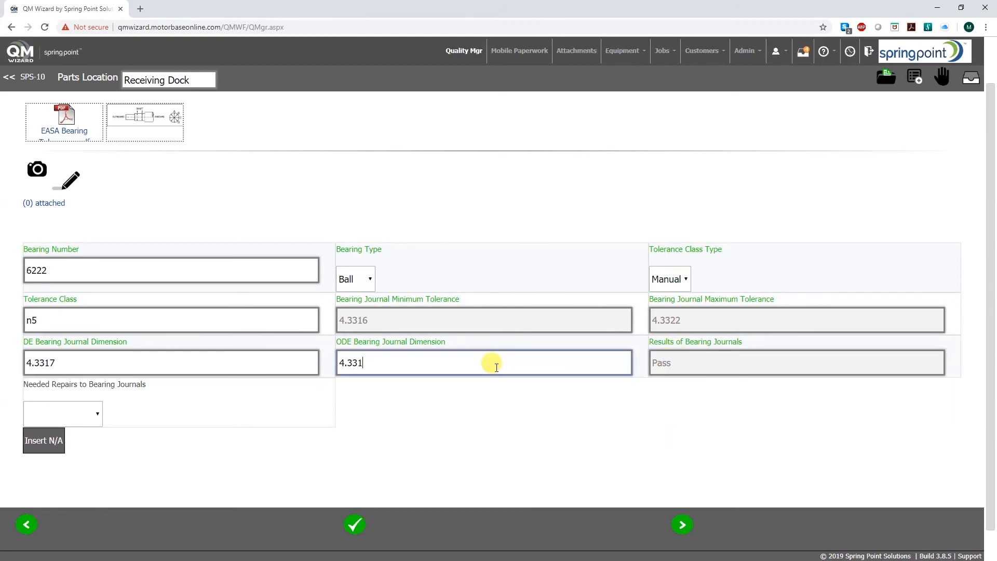
{"action": "left_click", "coordinate": [518, 468]}
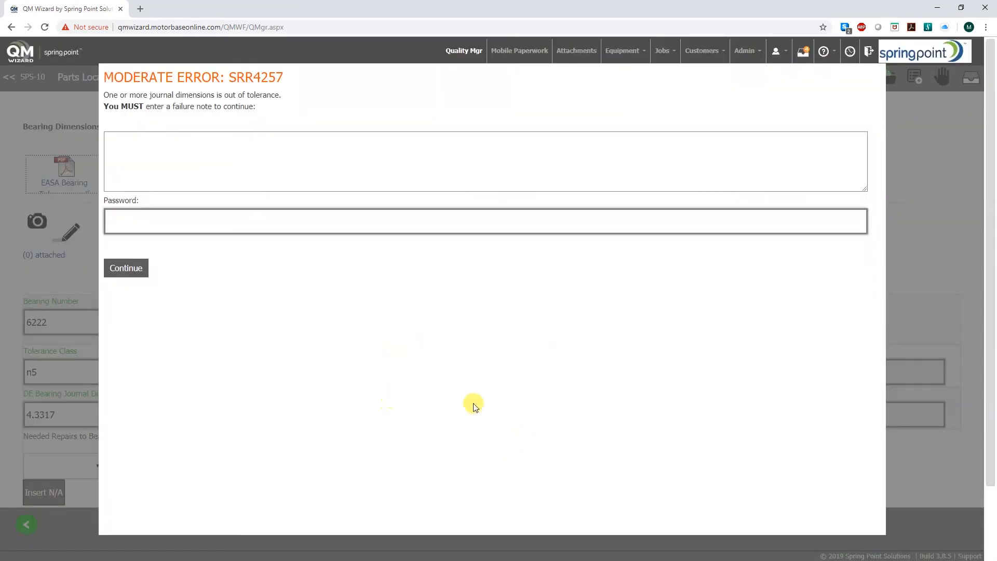
Enter the failure note "Undersized" for the out-of-tolerance journal, type the authorization password and continue.
{"action": "left_click", "coordinate": [333, 150]}
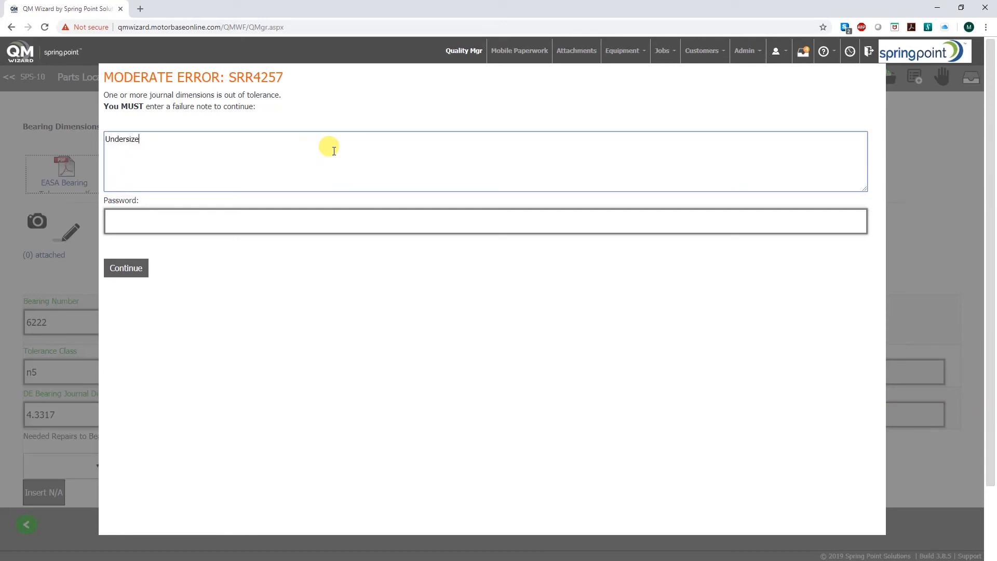
{"action": "left_click", "coordinate": [396, 324]}
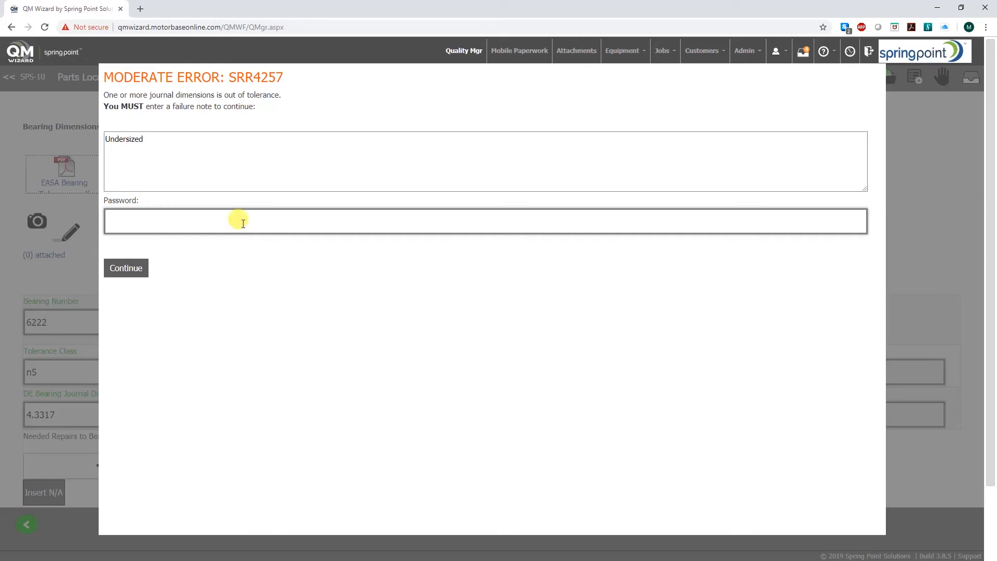
{"action": "left_click", "coordinate": [125, 270]}
{"action": "left_click", "coordinate": [261, 212]}
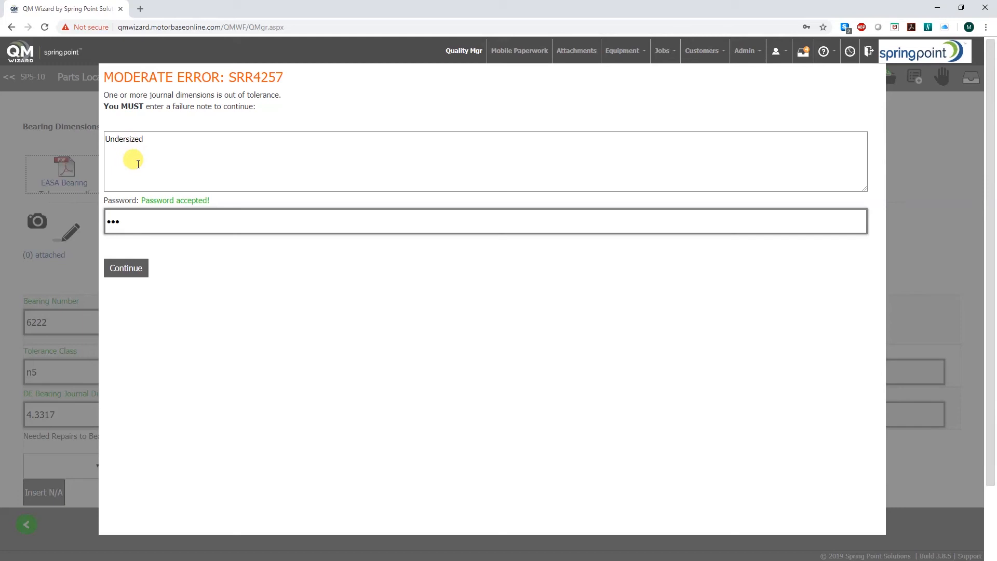
{"action": "left_click", "coordinate": [126, 268]}
Set Needed Repairs to Bearing Journals to Weld & Machine.
{"action": "scroll", "coordinate": [540, 285], "scroll_direction": "down", "scroll_amount": 2}
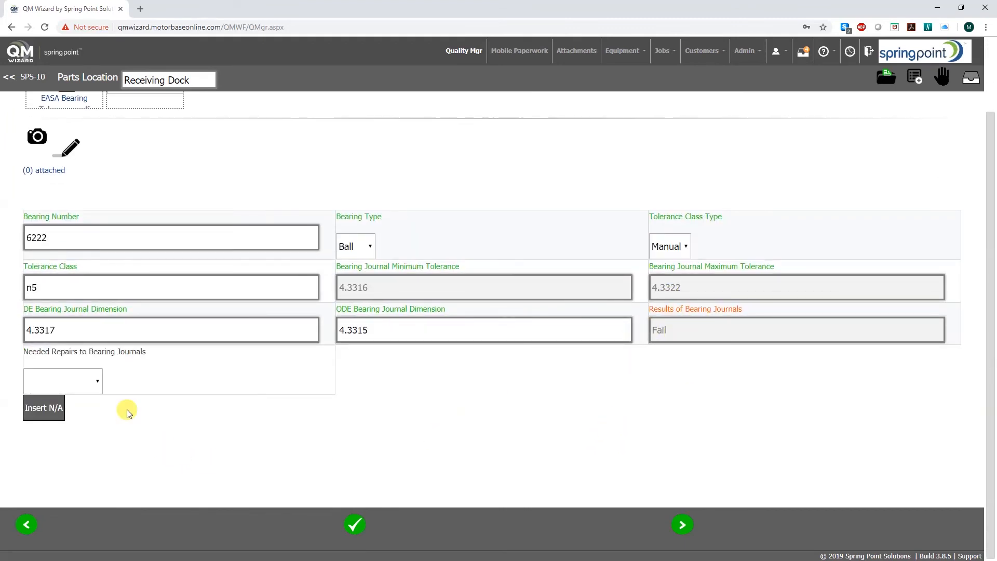
{"action": "left_click", "coordinate": [93, 381]}
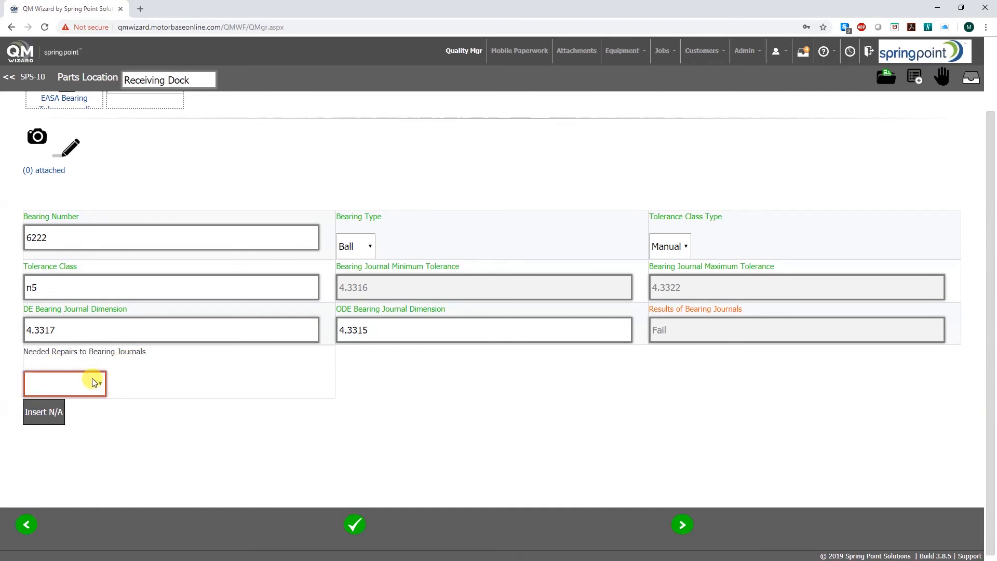
{"action": "left_click", "coordinate": [92, 382]}
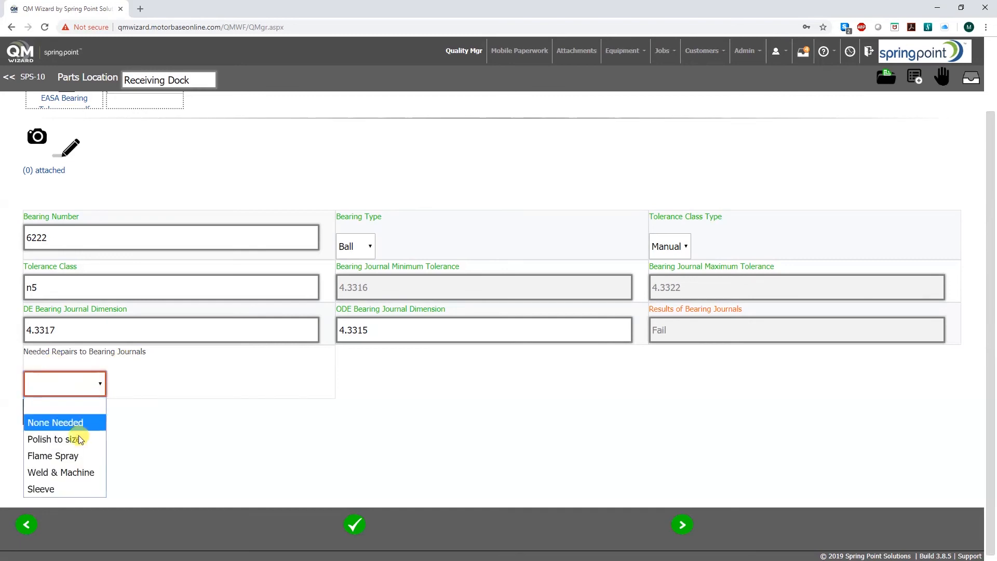
{"action": "left_click", "coordinate": [54, 474]}
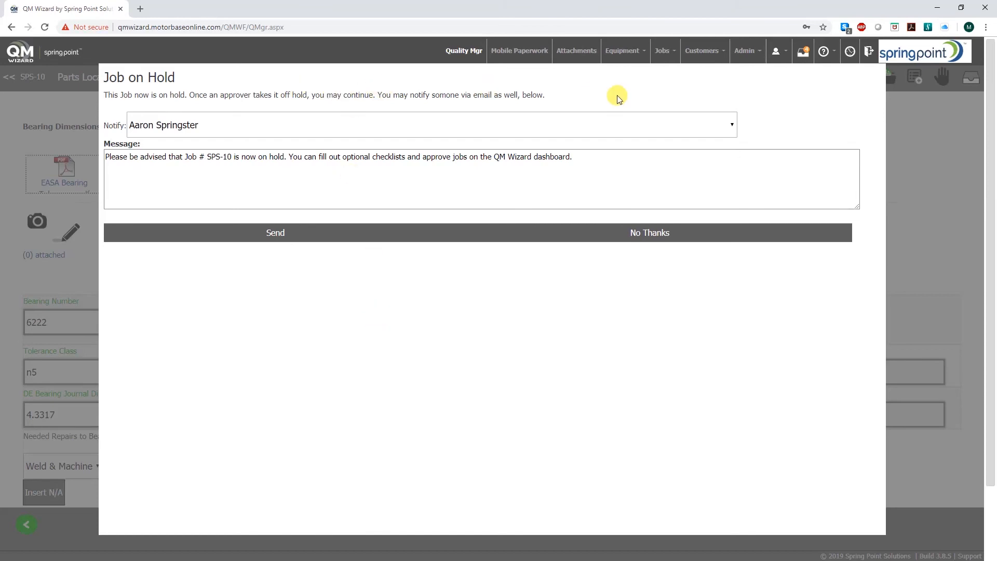
Select the third listed person to notify of the job hold, append "Add if needed." to the message and send it.
{"action": "left_click", "coordinate": [287, 127]}
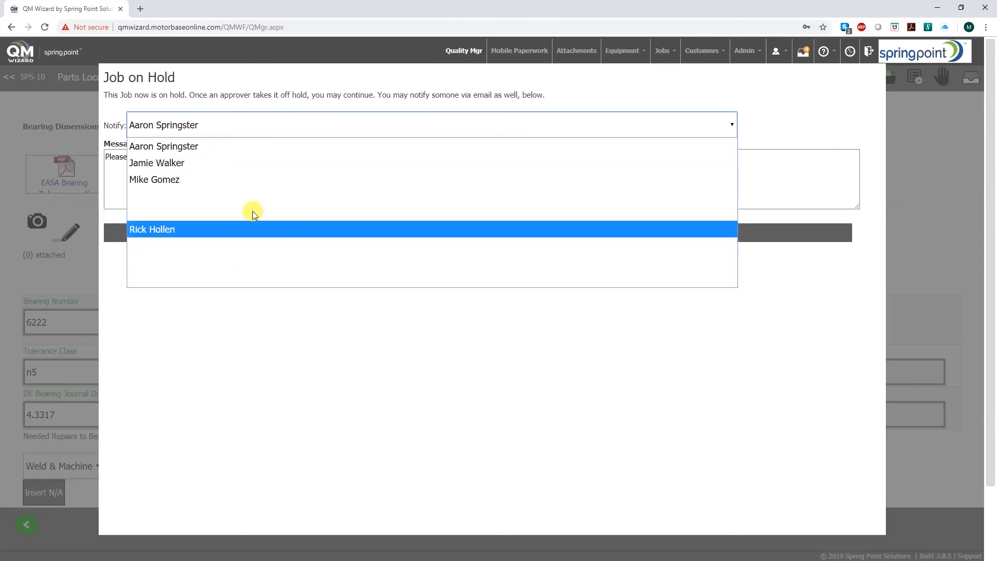
{"action": "left_click", "coordinate": [244, 182]}
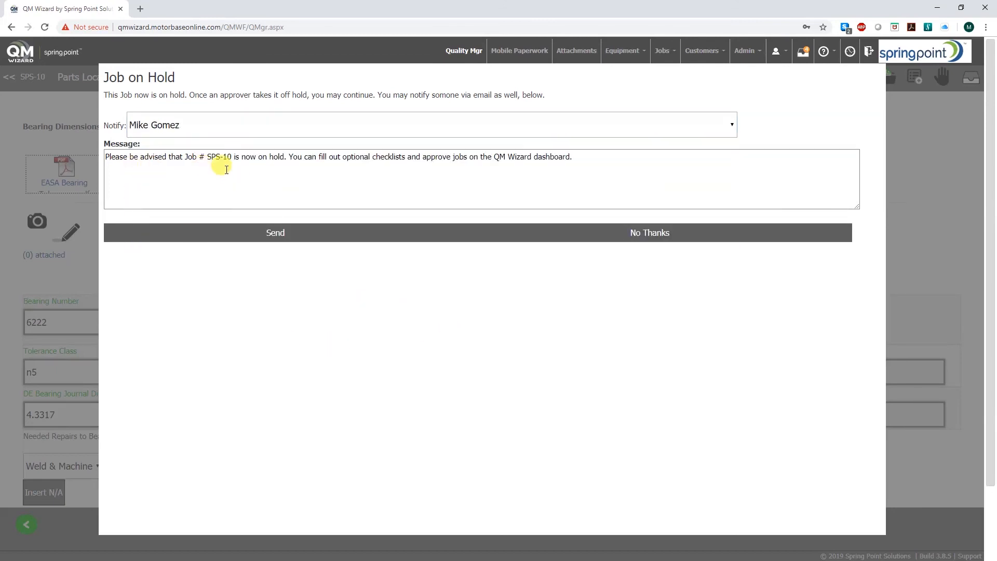
{"action": "left_click", "coordinate": [622, 180]}
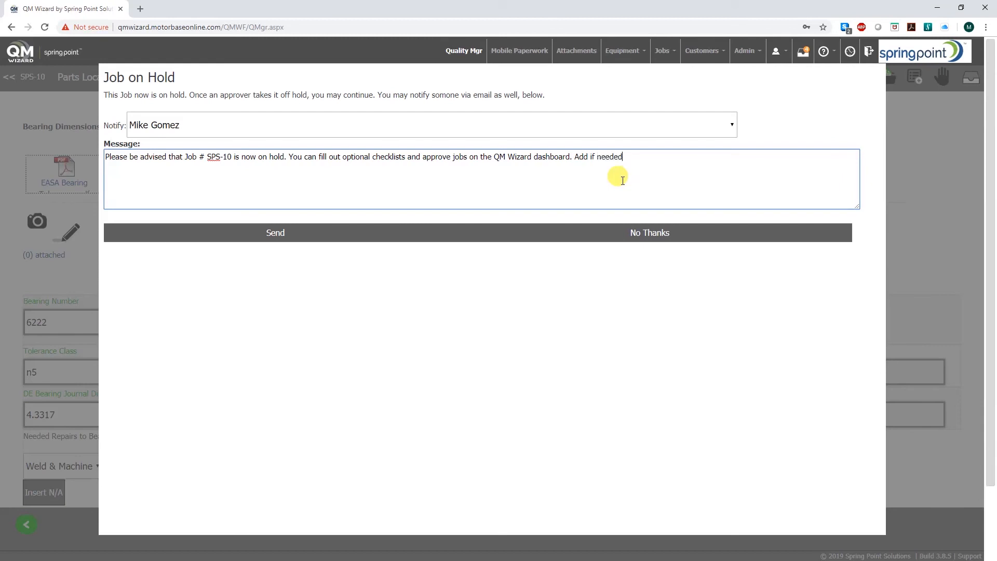
{"action": "left_click", "coordinate": [663, 322]}
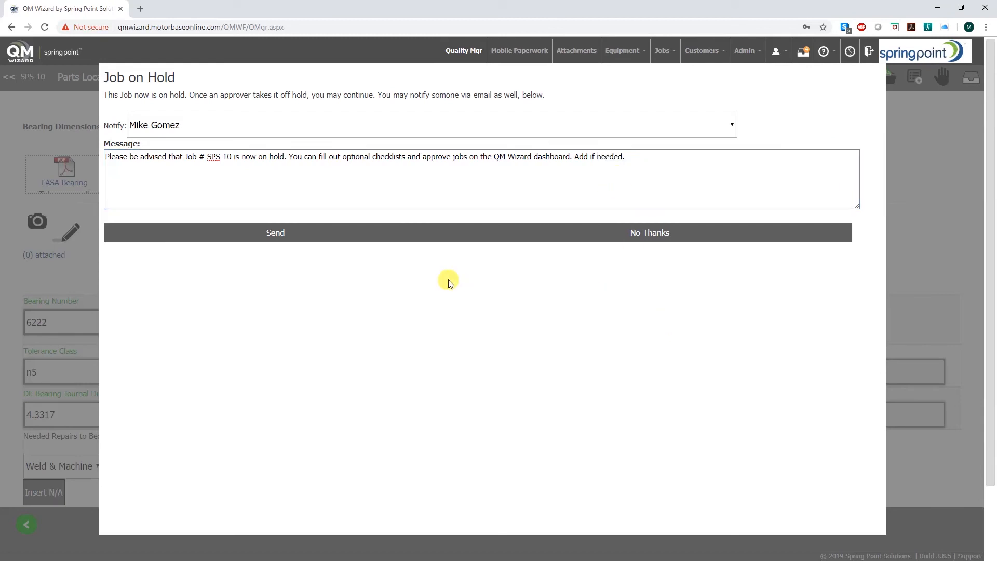
{"action": "left_click", "coordinate": [288, 233]}
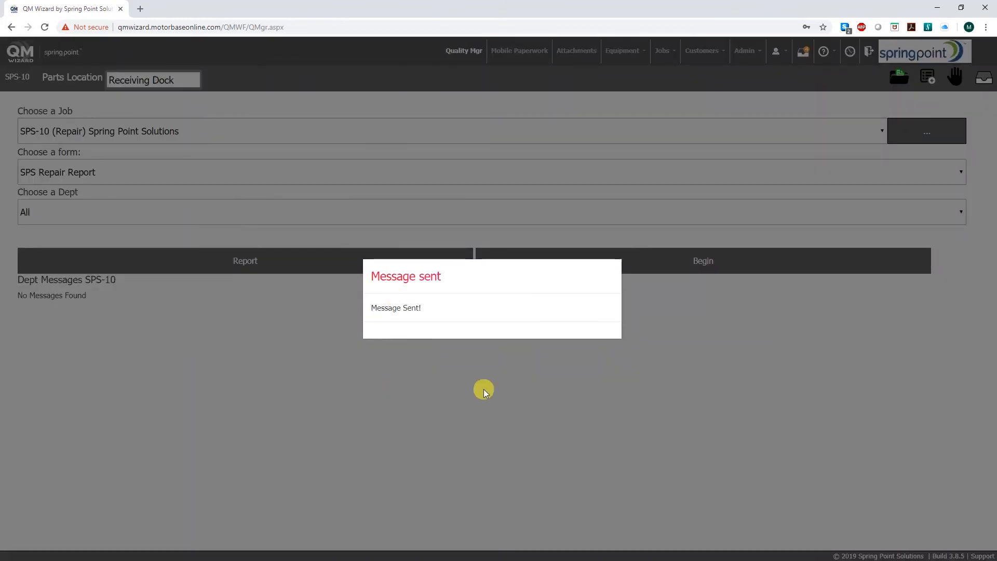
{"action": "left_click", "coordinate": [345, 383]}
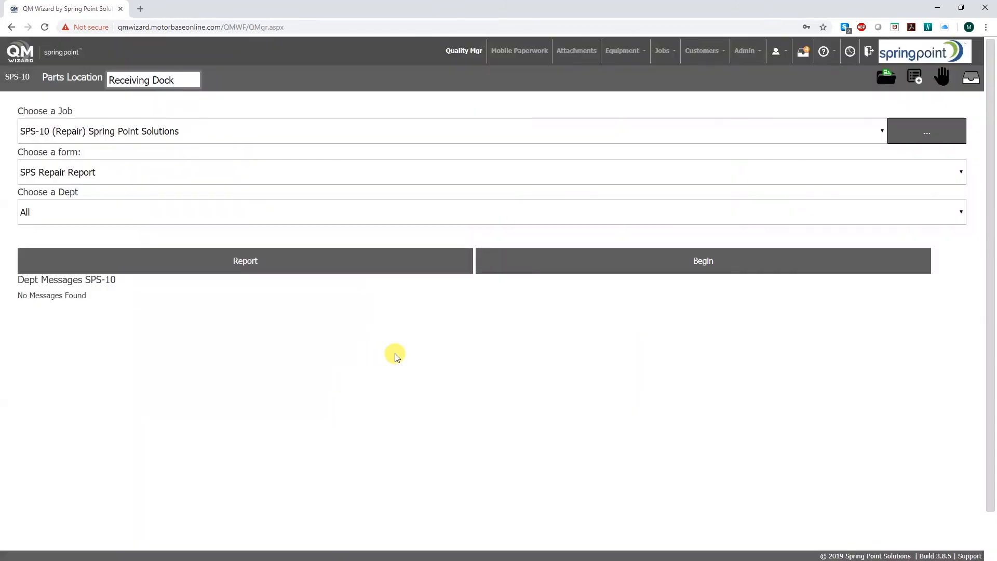
Begin the SPS Repair Report, examine the on-hold Airgap Measurements tasks, and try opening the 6 Oclock Airgap task before backing out.
{"action": "left_click", "coordinate": [701, 260]}
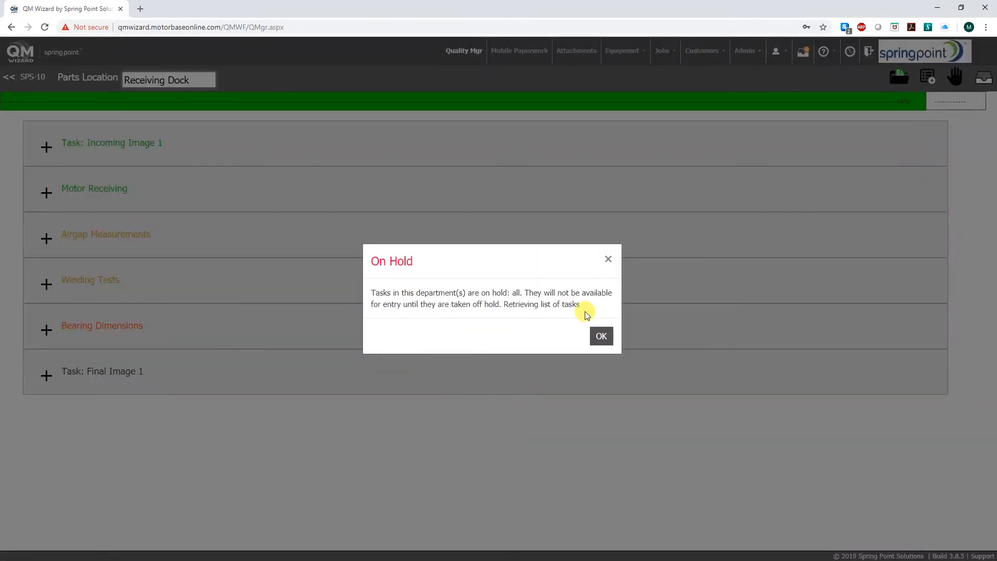
{"action": "left_click", "coordinate": [601, 337]}
{"action": "left_click", "coordinate": [206, 238]}
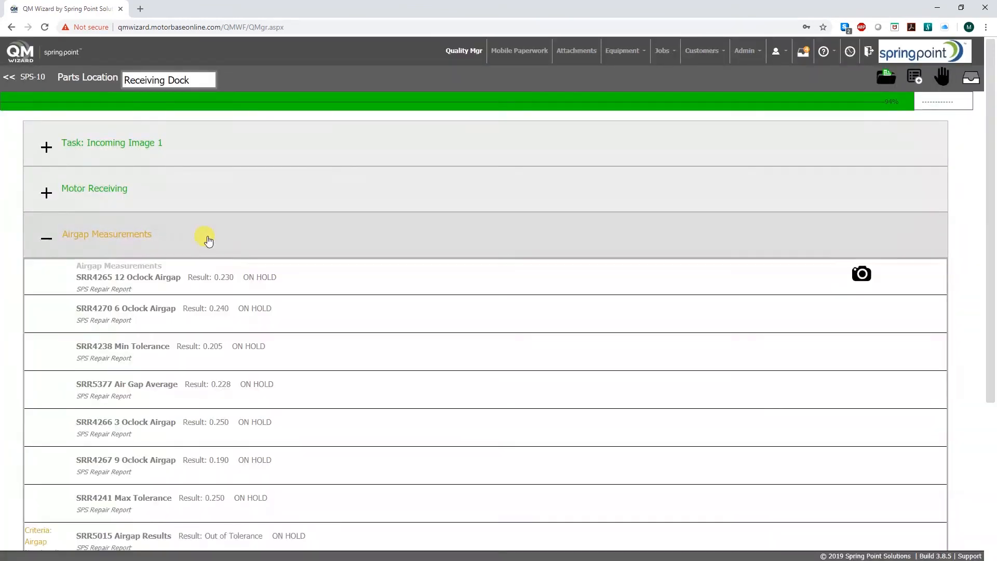
{"action": "scroll", "coordinate": [382, 322], "scroll_direction": "down", "scroll_amount": 2}
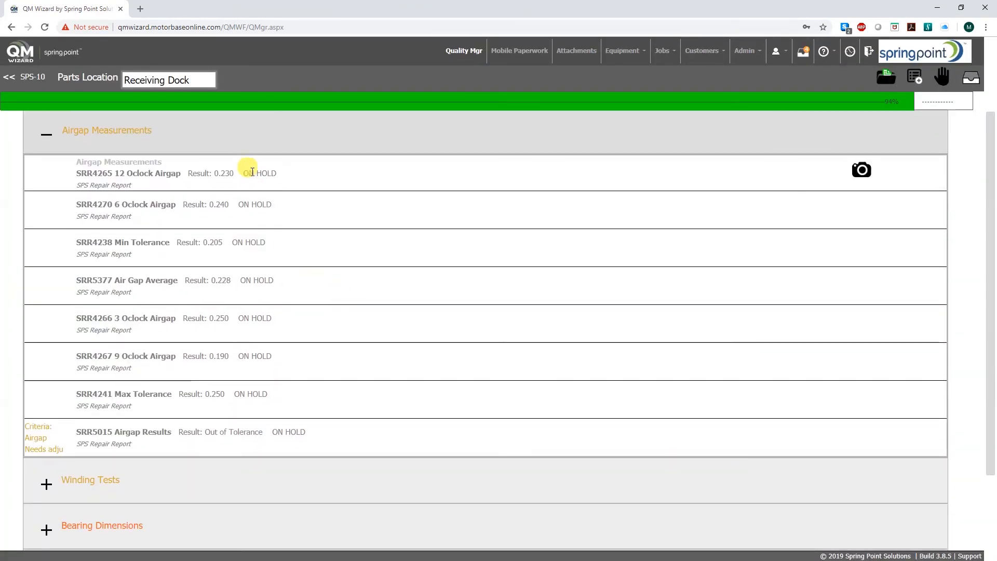
{"action": "left_click", "coordinate": [323, 216]}
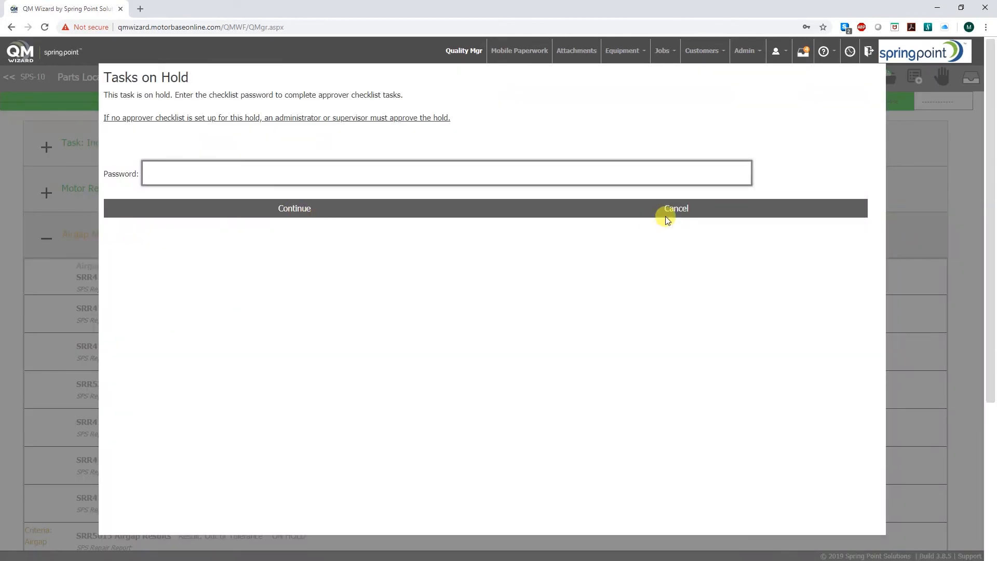
{"action": "left_click", "coordinate": [700, 213]}
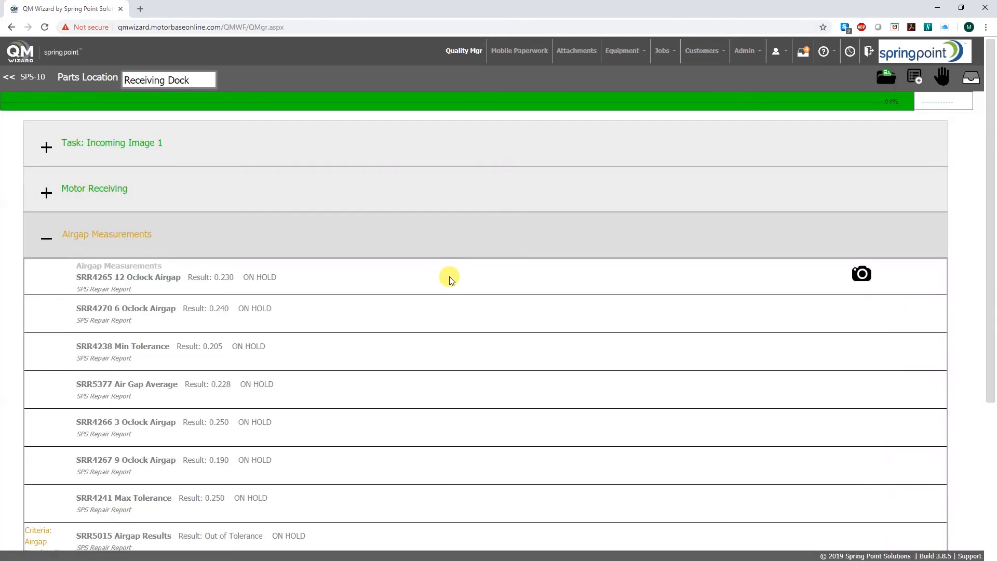
{"action": "left_click", "coordinate": [229, 249]}
Approve removal of the SPS-10 job hold from the dashboard's Assistance Required list, entering the approval password and leaving the notes blank.
{"action": "left_click", "coordinate": [23, 60]}
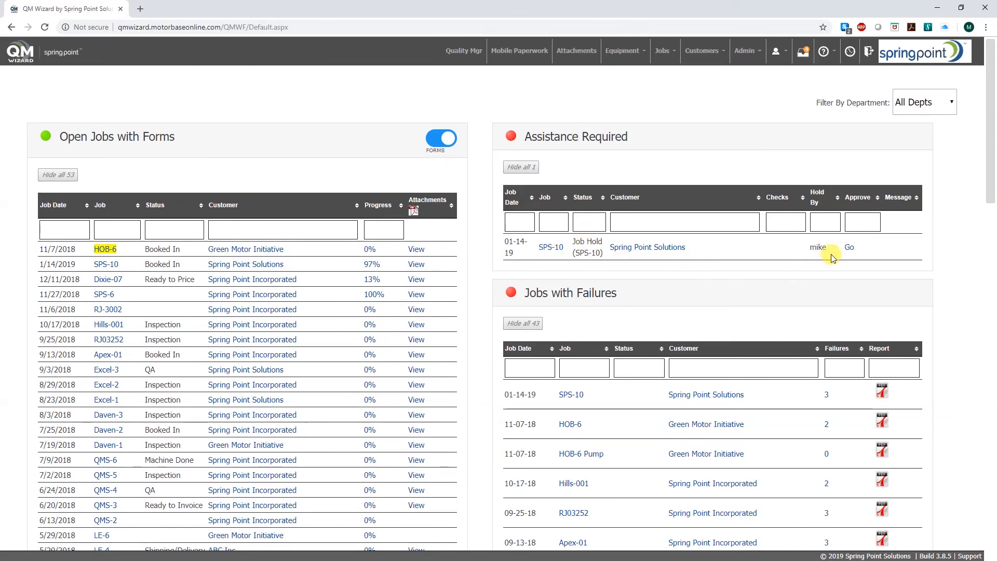
{"action": "left_click_drag", "start_coordinate": [826, 246], "coordinate": [807, 241]}
{"action": "left_click", "coordinate": [875, 265]}
{"action": "left_click", "coordinate": [850, 248]}
{"action": "left_click", "coordinate": [484, 275]}
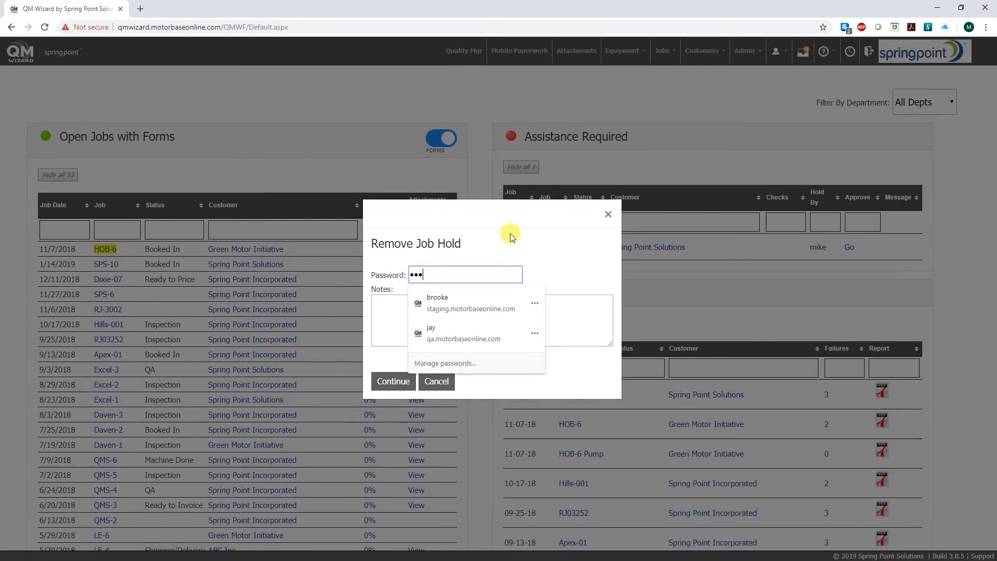
{"action": "left_click", "coordinate": [515, 318]}
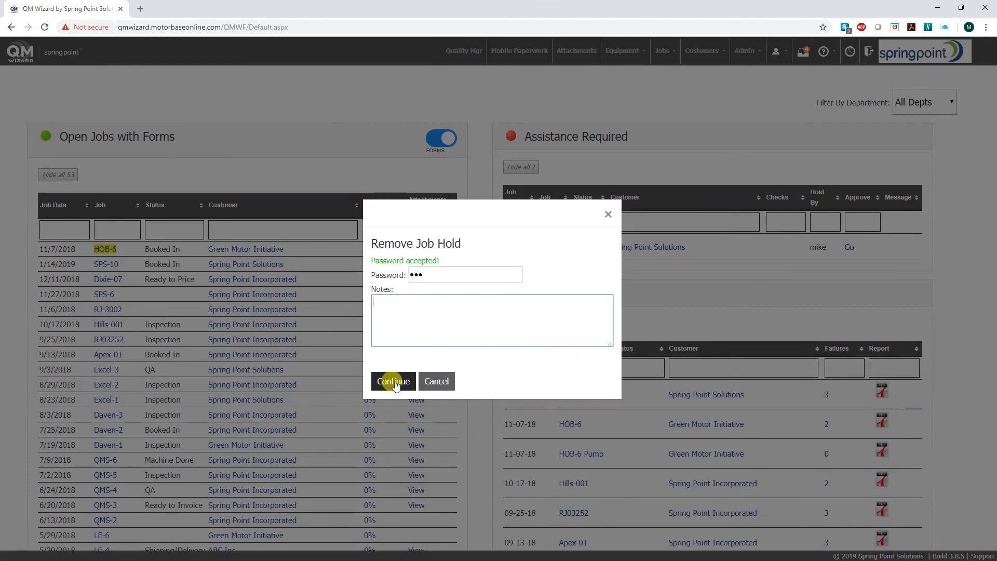
{"action": "left_click", "coordinate": [393, 381]}
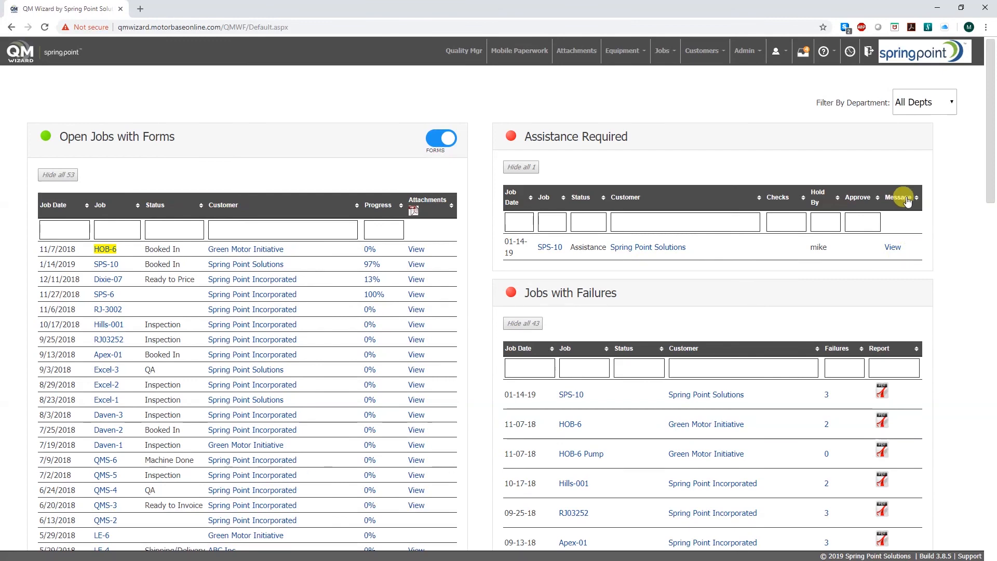
View the SPS-10 assistance message, mark it as read and finish without a reply.
{"action": "left_click", "coordinate": [892, 248]}
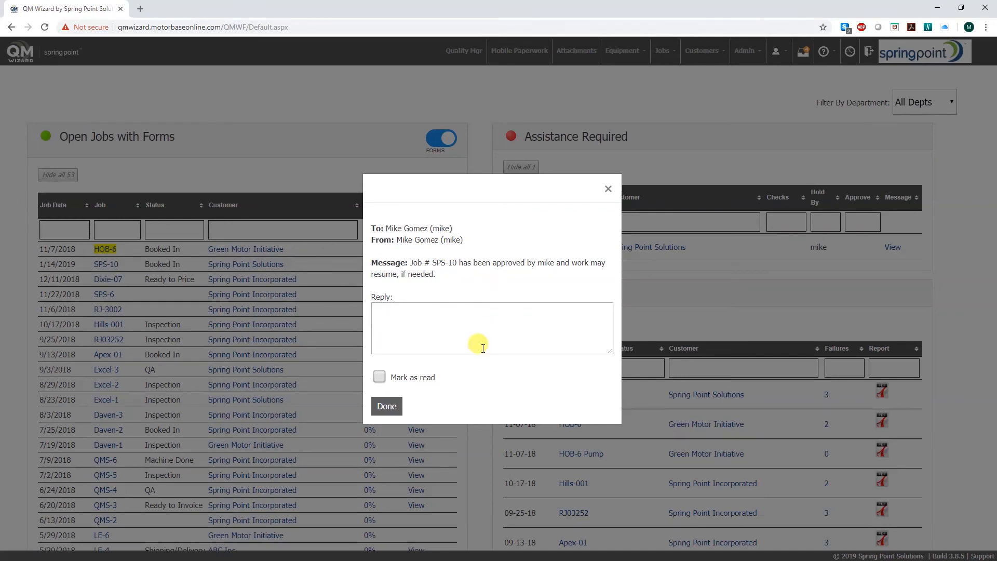
{"action": "left_click", "coordinate": [380, 377]}
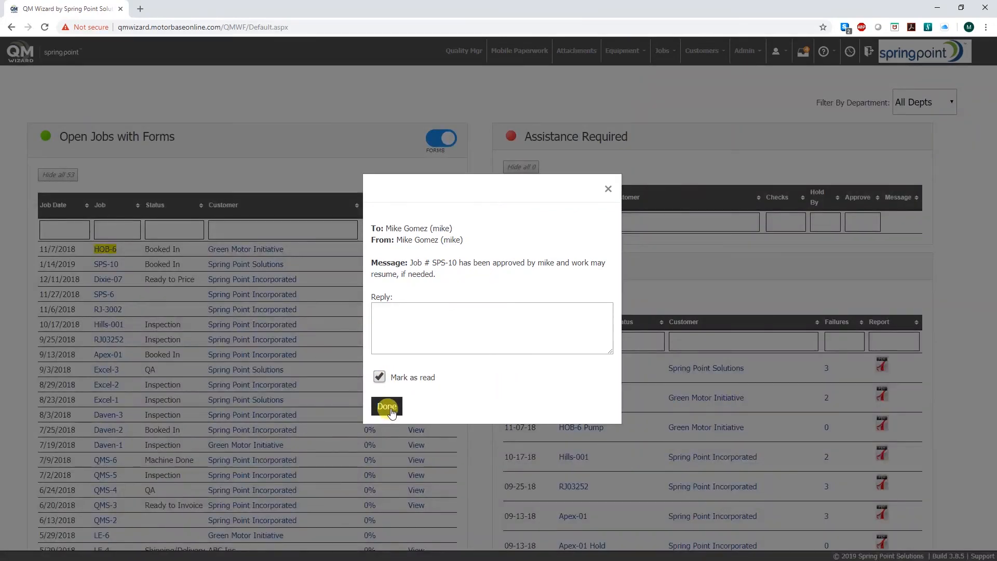
{"action": "left_click", "coordinate": [386, 406]}
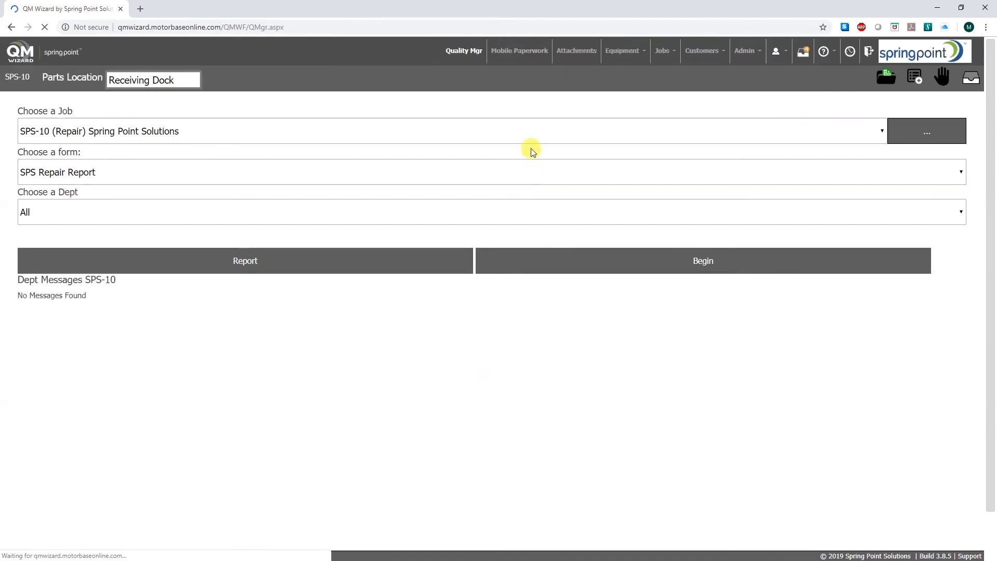
Begin the SPS Repair Report for job SPS-10 and open its Final Image 1 task.
{"action": "left_click", "coordinate": [632, 261]}
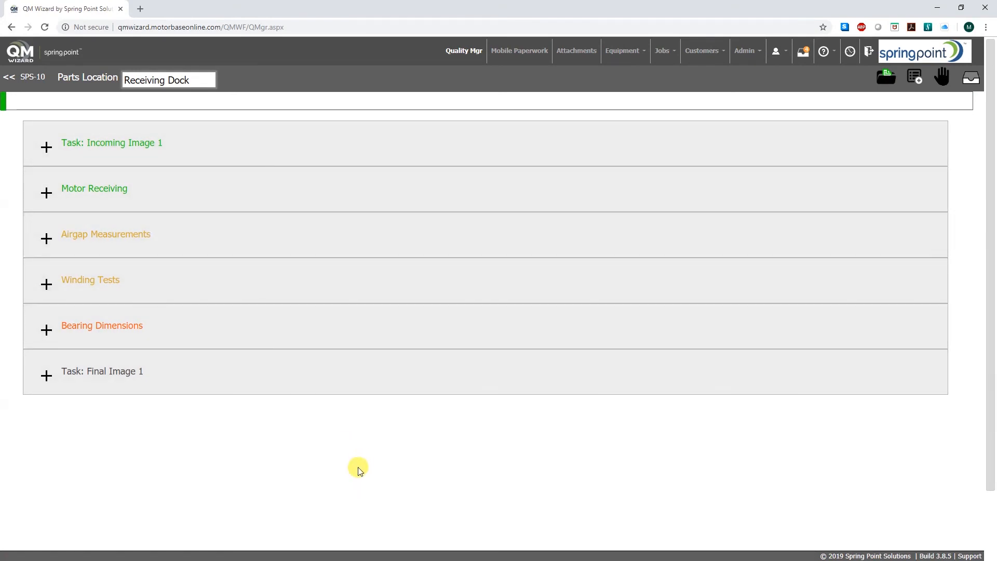
{"action": "left_click", "coordinate": [222, 386]}
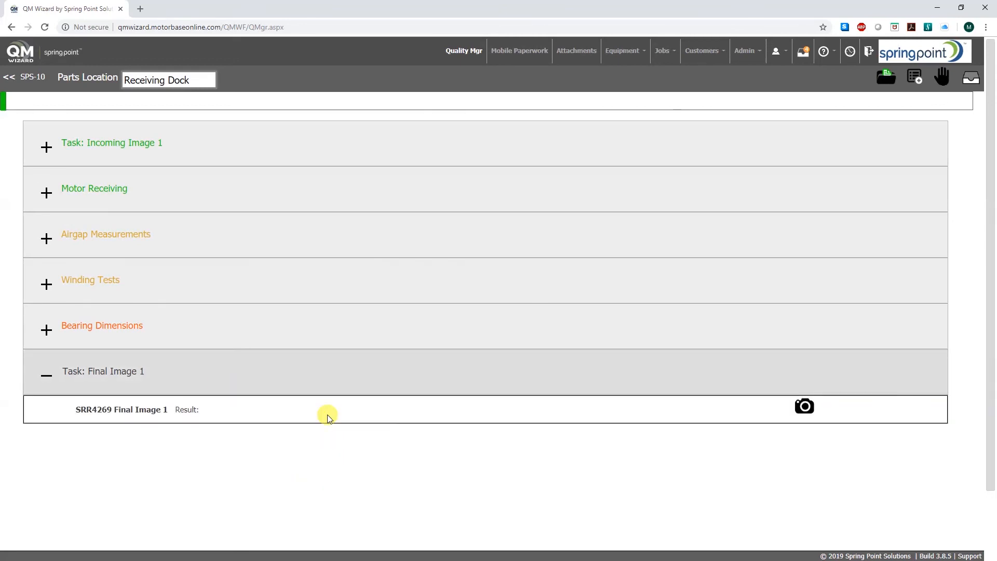
{"action": "left_click", "coordinate": [327, 415]}
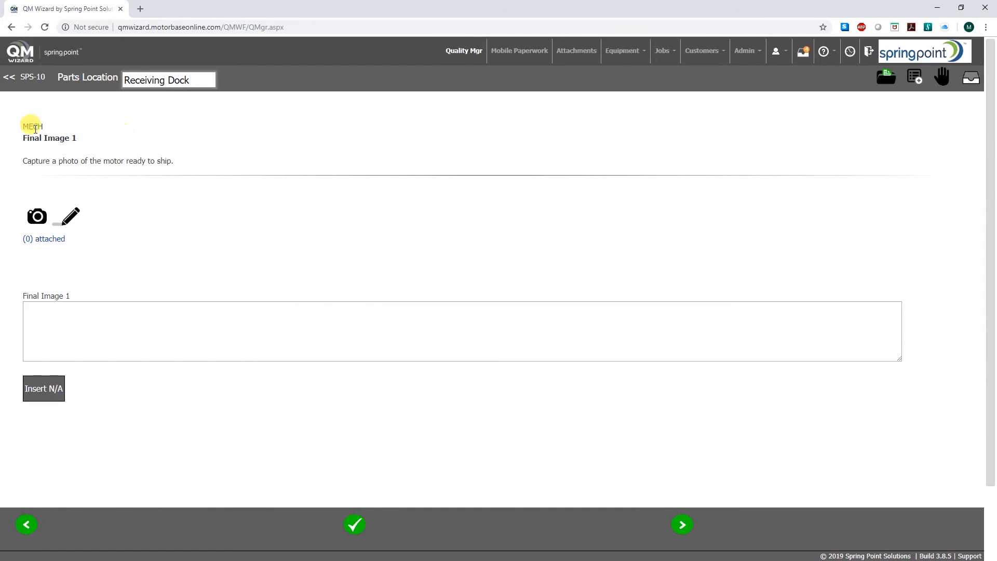
Attach final.jpg from the Motor Images folder to the Final Image 1 task without a description, and save the task.
{"action": "left_click", "coordinate": [36, 216]}
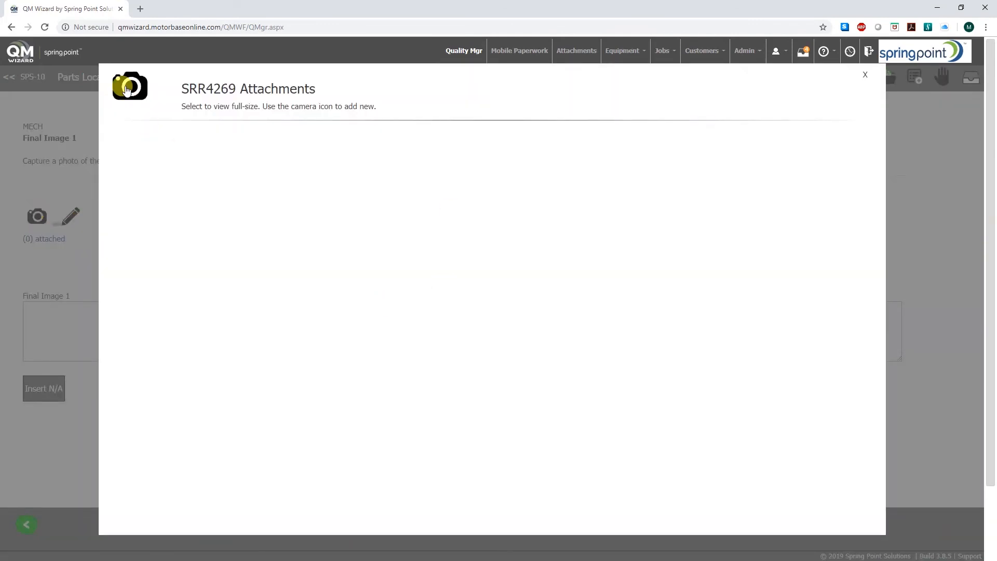
{"action": "left_click", "coordinate": [127, 90]}
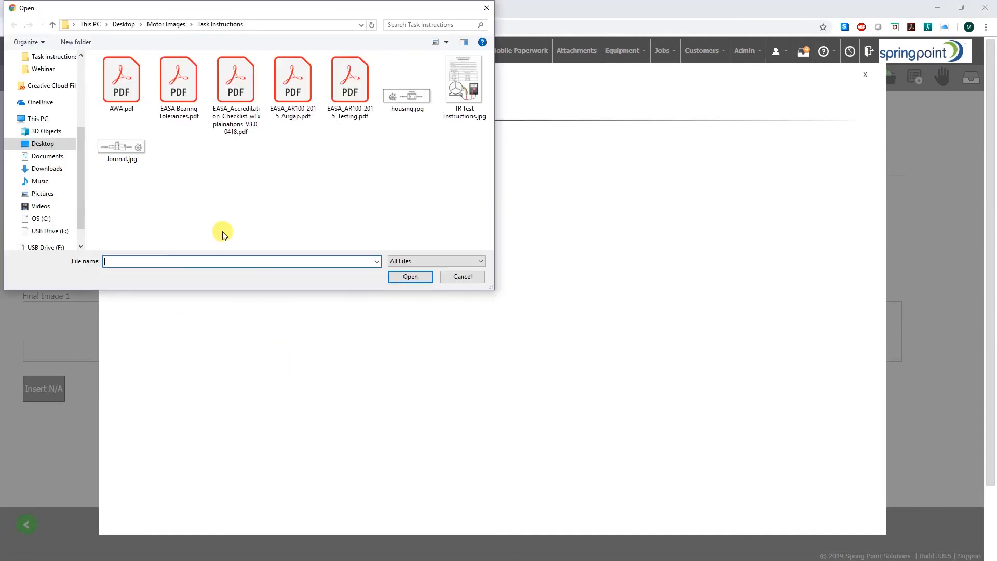
{"action": "left_click", "coordinate": [166, 25]}
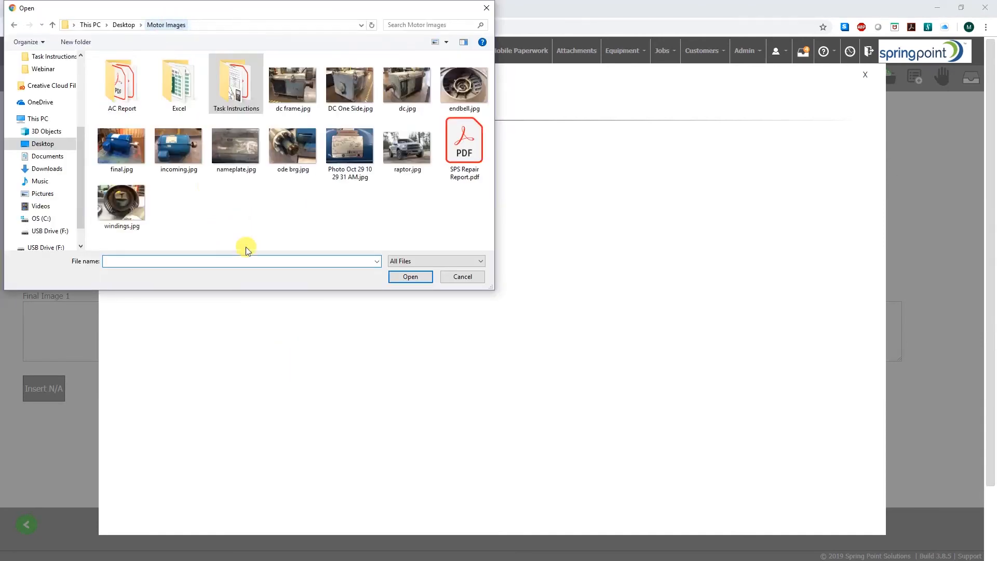
{"action": "left_click", "coordinate": [126, 156]}
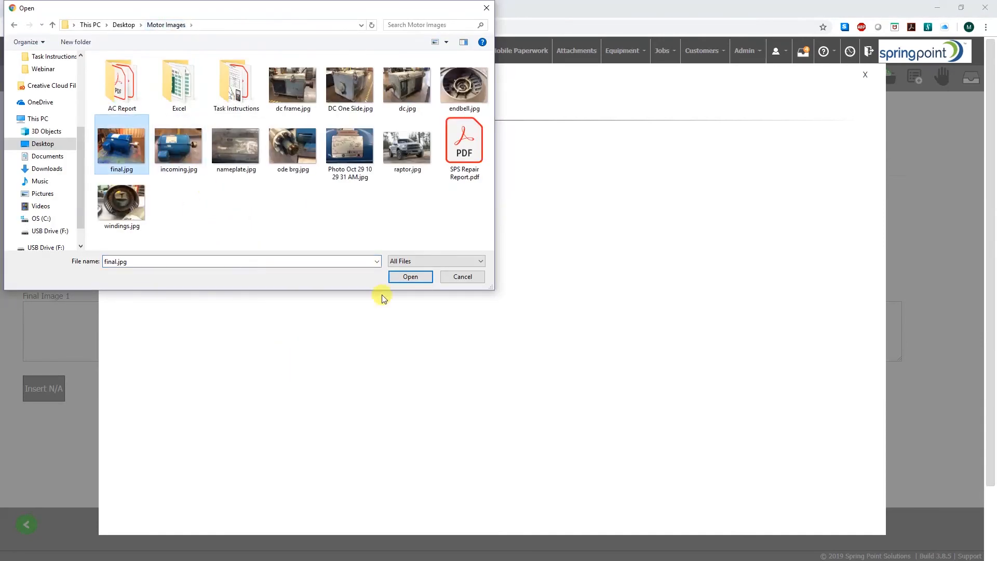
{"action": "left_click", "coordinate": [410, 277]}
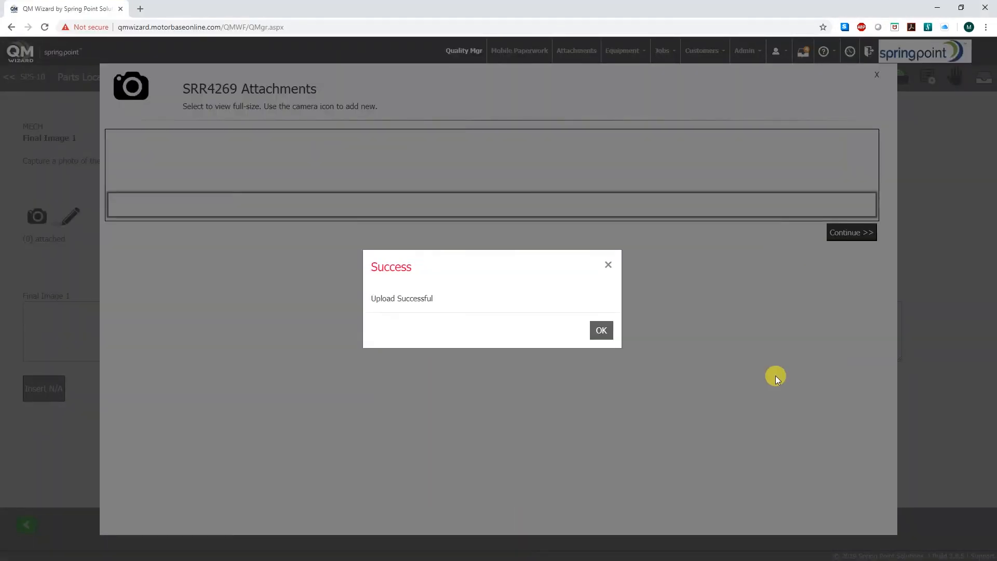
{"action": "left_click", "coordinate": [600, 331]}
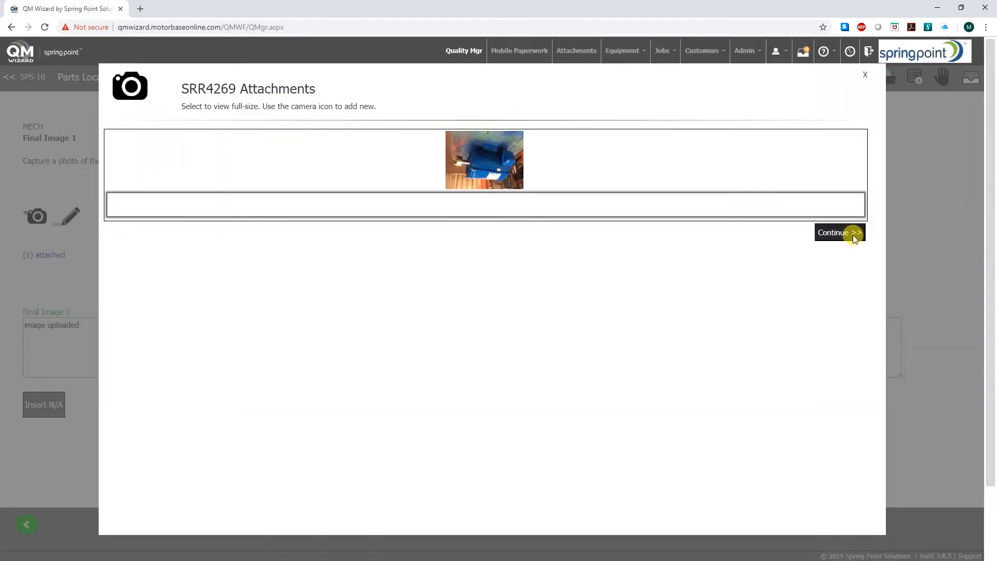
{"action": "left_click", "coordinate": [855, 238]}
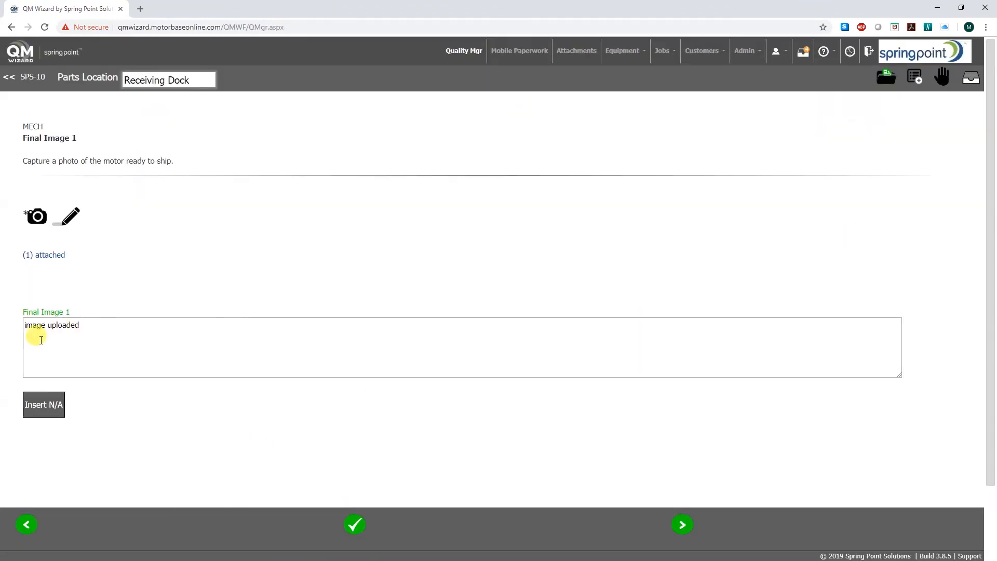
{"action": "left_click", "coordinate": [355, 523]}
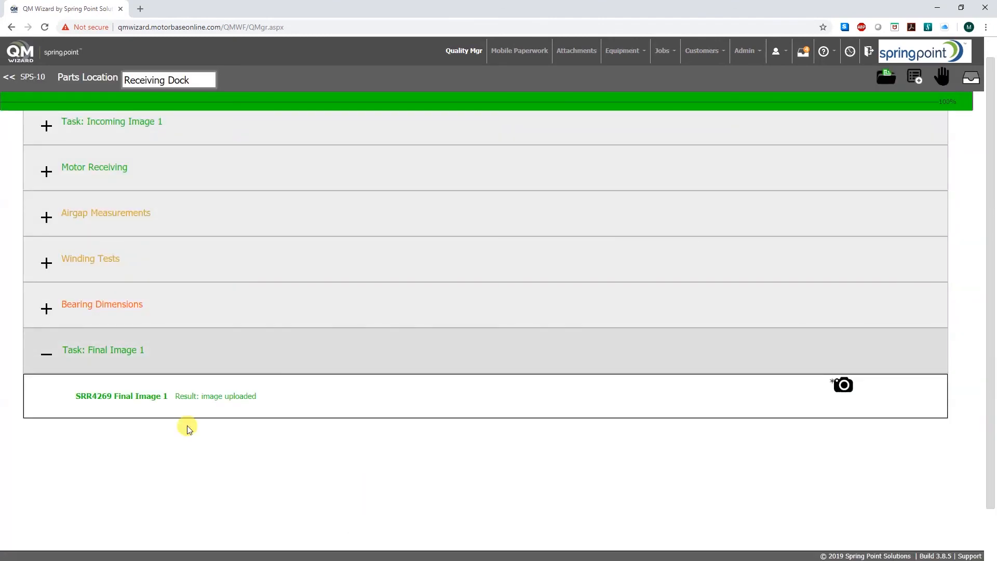
{"action": "left_click", "coordinate": [197, 356]}
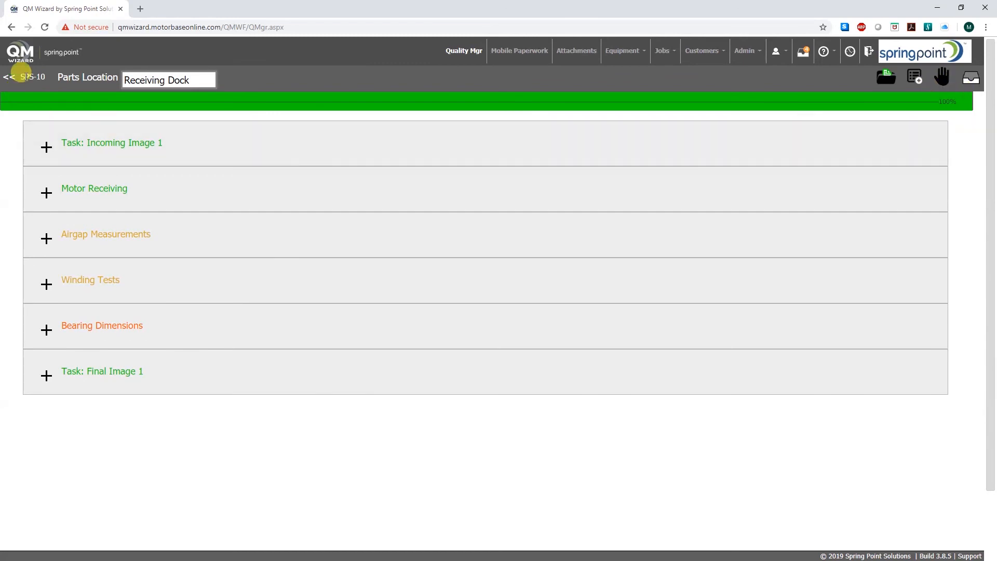
Set up a report for SPS-10 that includes the Incoming Tests PDF, with the file name "Final Report".
{"action": "left_click", "coordinate": [8, 76]}
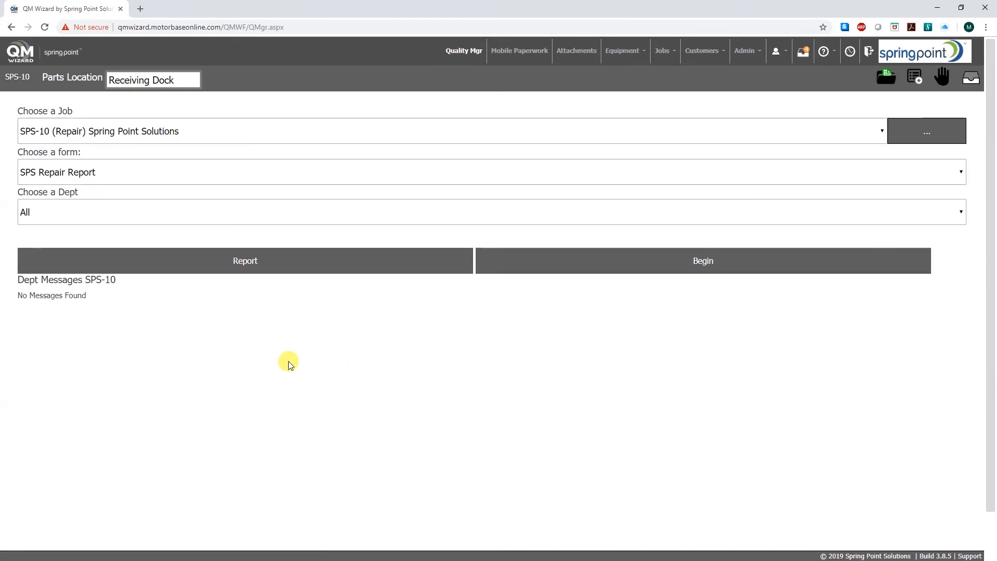
{"action": "left_click", "coordinate": [238, 262]}
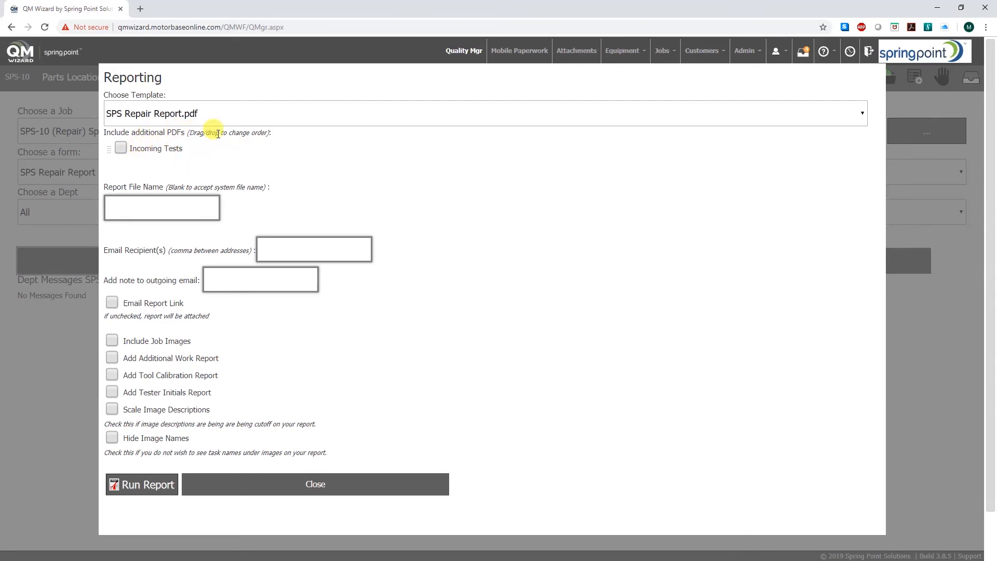
{"action": "left_click", "coordinate": [121, 150]}
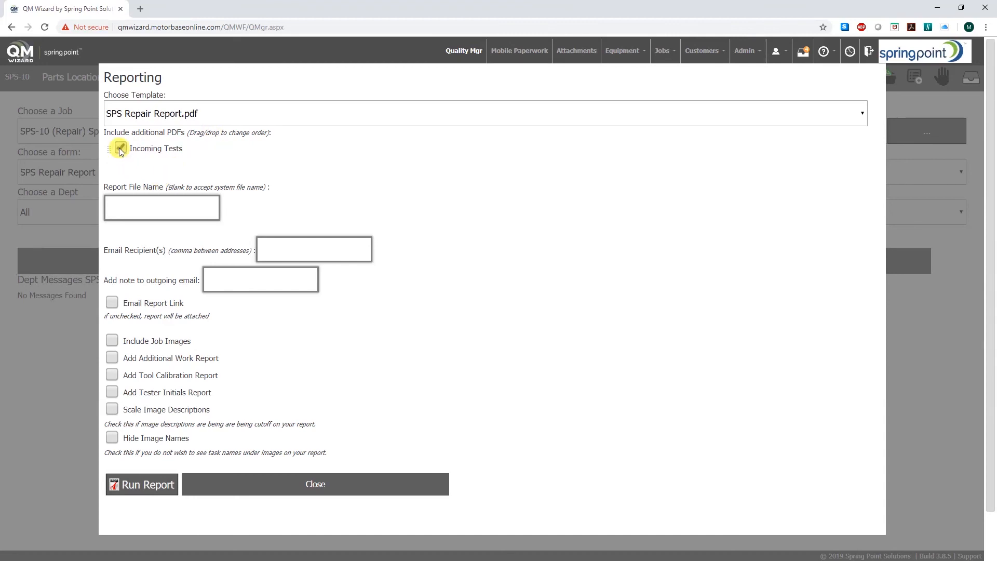
{"action": "scroll", "coordinate": [389, 223], "scroll_direction": "down", "scroll_amount": 1}
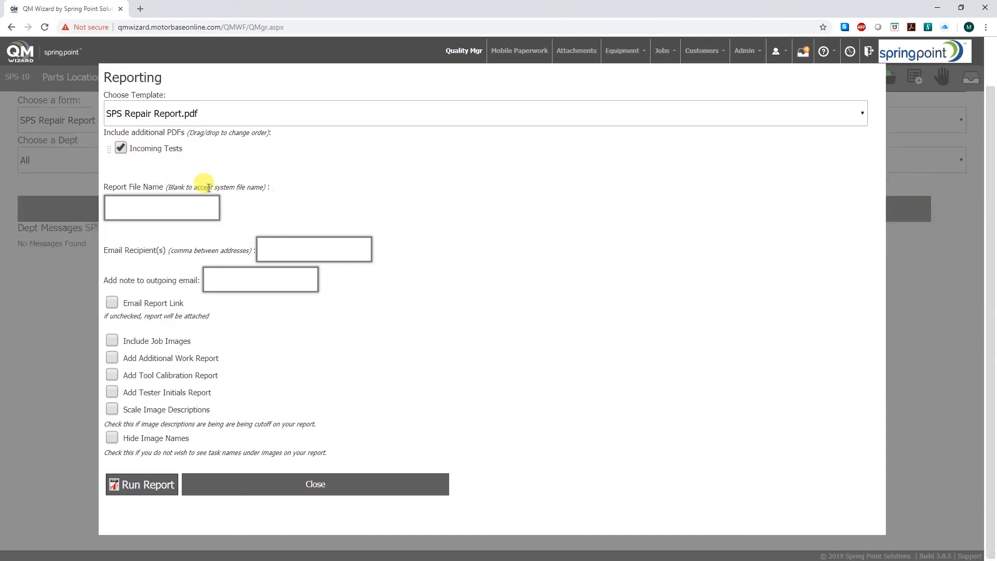
{"action": "left_click", "coordinate": [185, 209]}
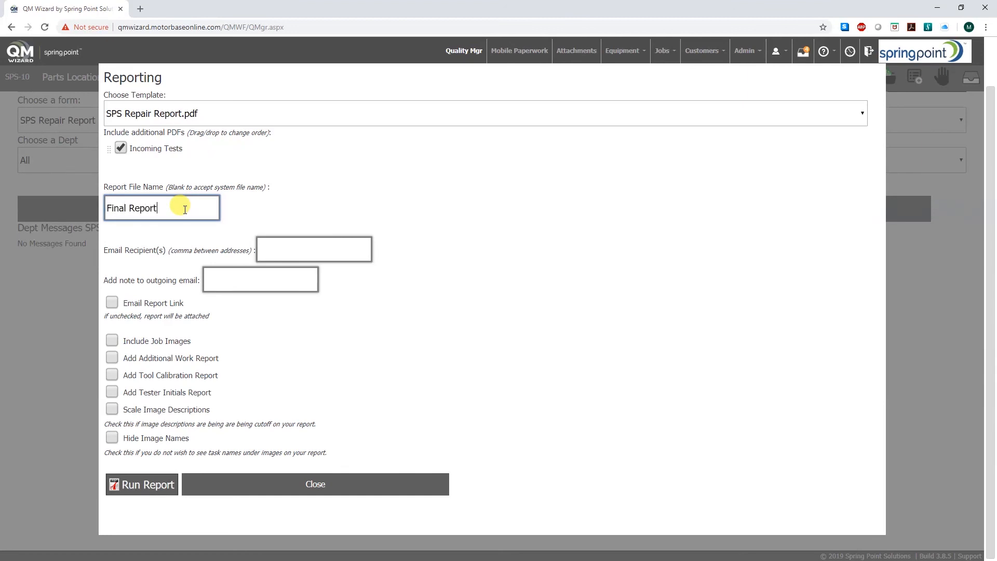
Enter the recipient's e-mail address for the report and add the outgoing note "Final Report attached".
{"action": "left_click", "coordinate": [581, 261]}
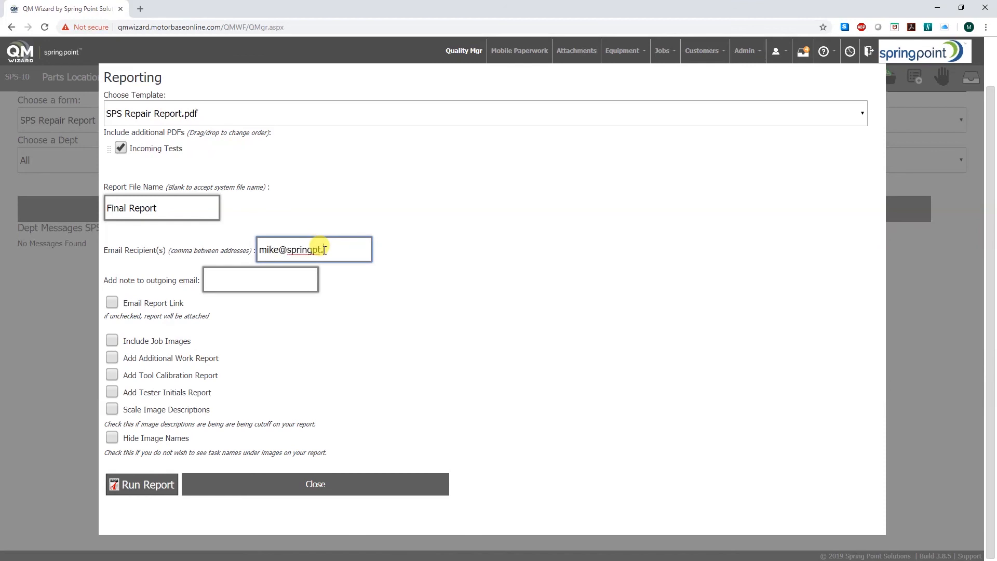
{"action": "left_click", "coordinate": [537, 266]}
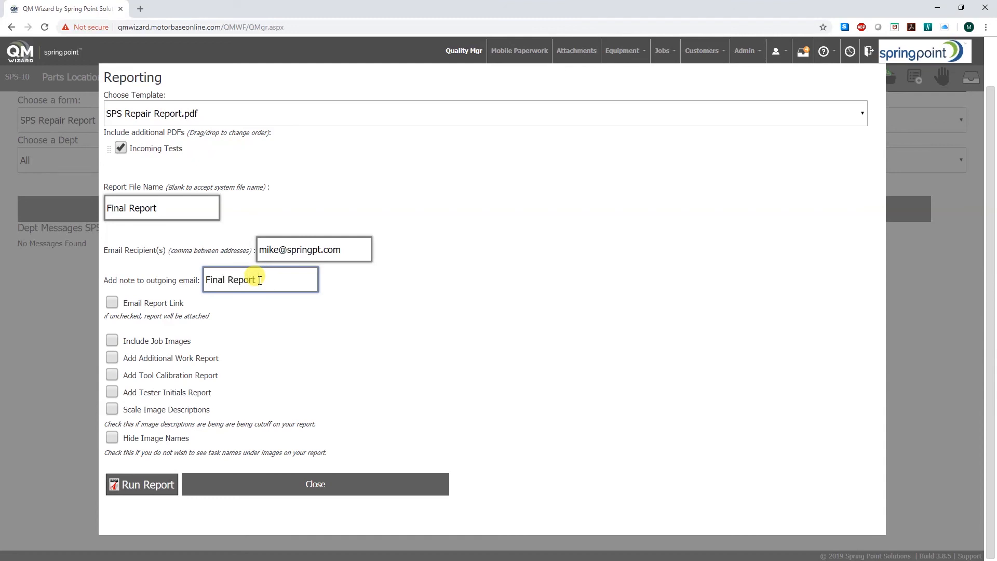
{"action": "left_click", "coordinate": [615, 325]}
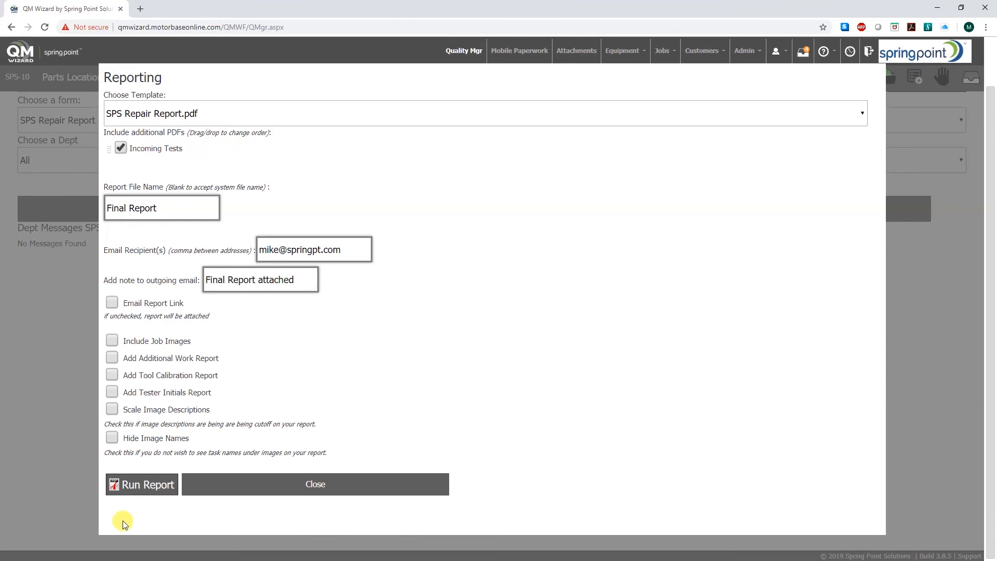
Run the SPS-10 report, maximize the generated PDF window and review its first page.
{"action": "left_click", "coordinate": [138, 487]}
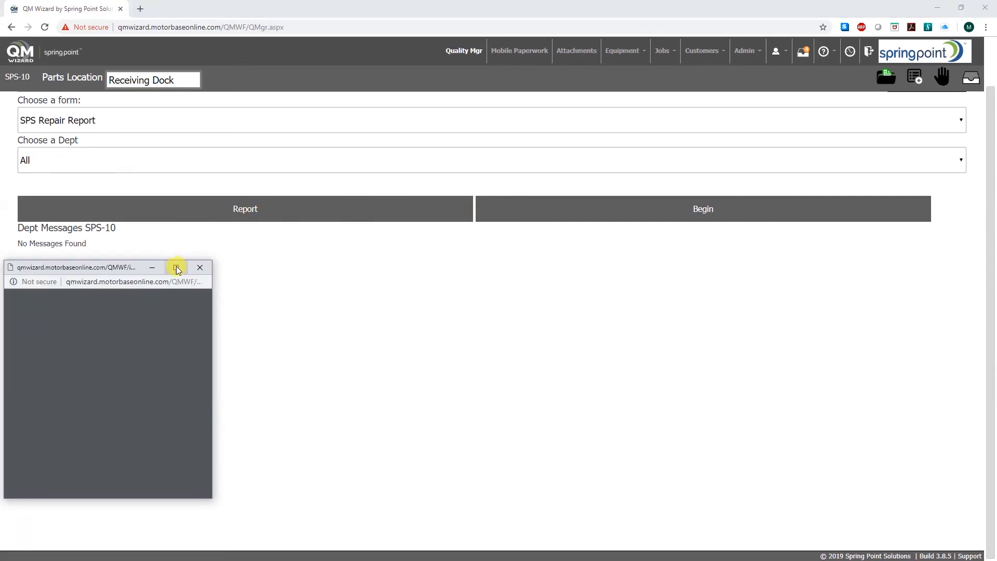
{"action": "left_click", "coordinate": [177, 267]}
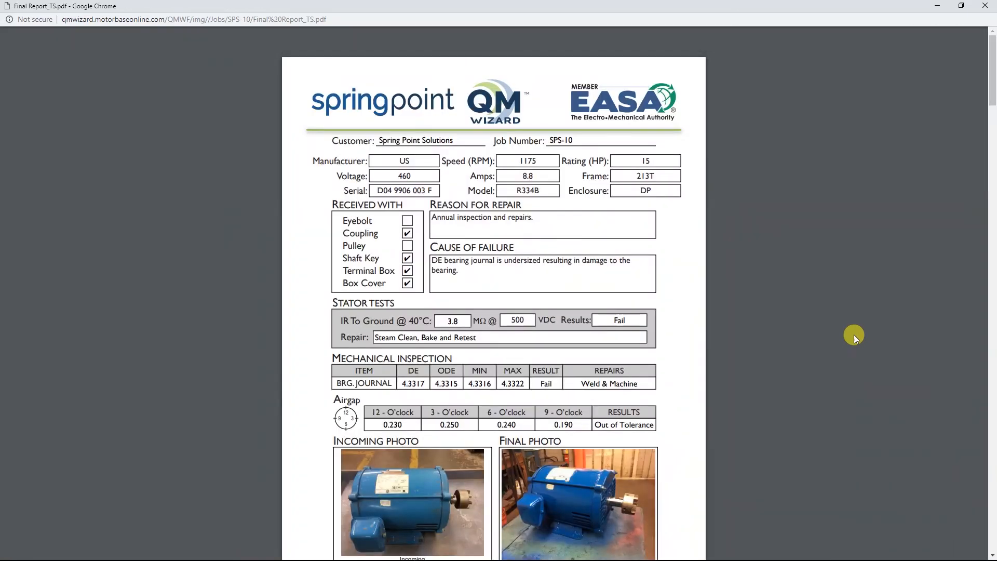
{"action": "scroll", "coordinate": [707, 287], "scroll_direction": "down", "scroll_amount": 1}
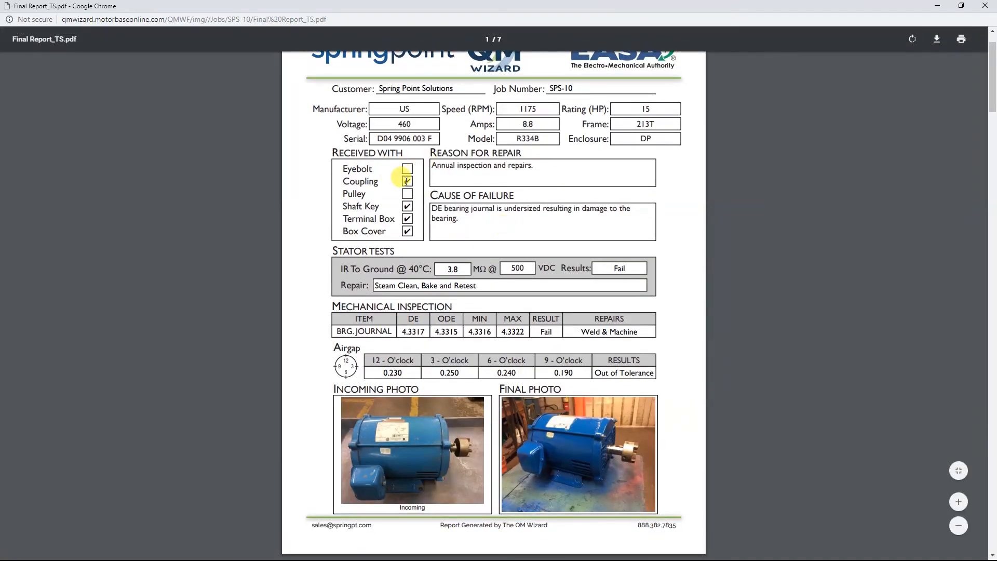
Examine the rest of the SPS-10 final report PDF, including the incoming and final photos, stator images and attached incoming test results.
{"action": "scroll", "coordinate": [338, 283], "scroll_direction": "down", "scroll_amount": 1}
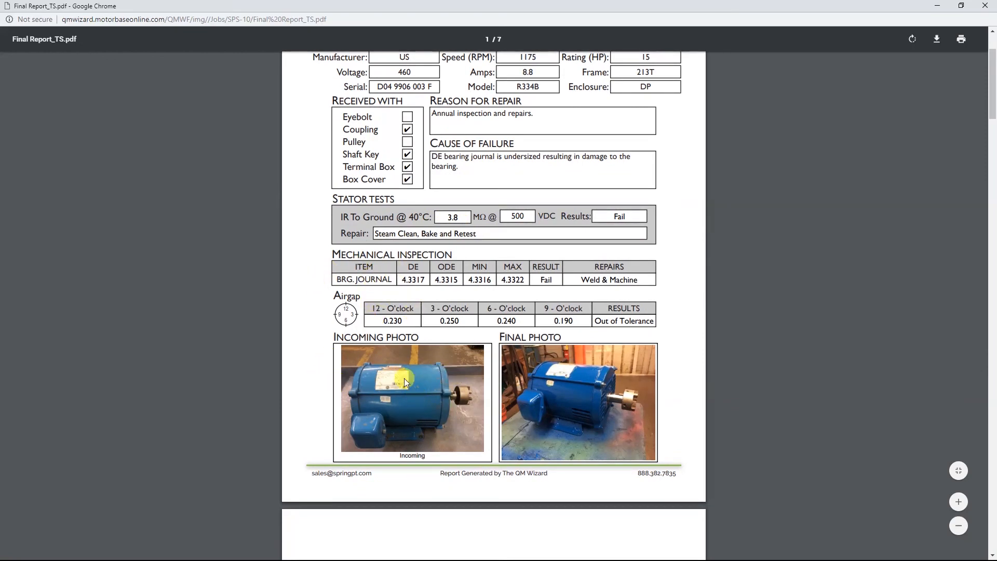
{"action": "scroll", "coordinate": [688, 362], "scroll_direction": "down", "scroll_amount": 1}
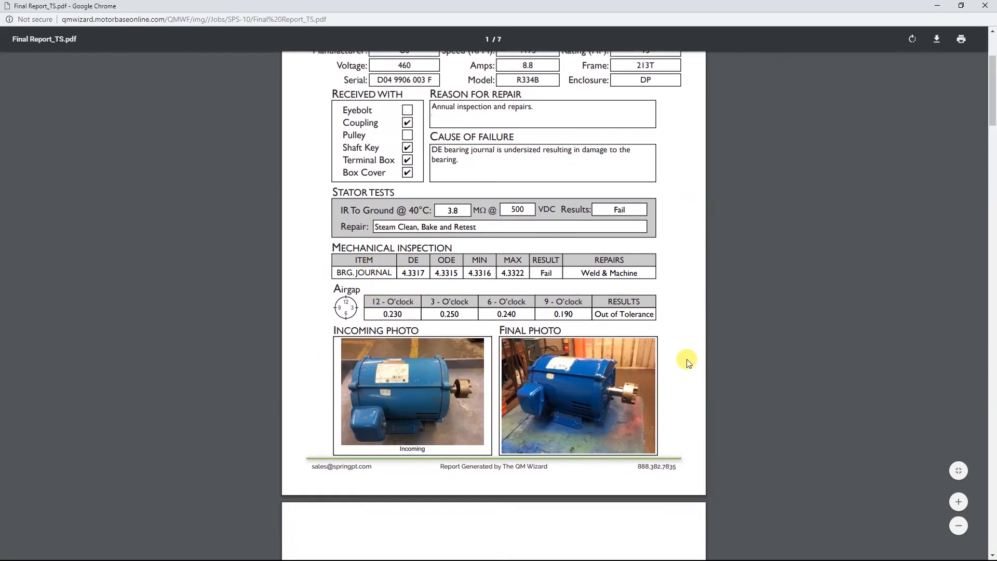
{"action": "scroll", "coordinate": [689, 362], "scroll_direction": "down", "scroll_amount": 3}
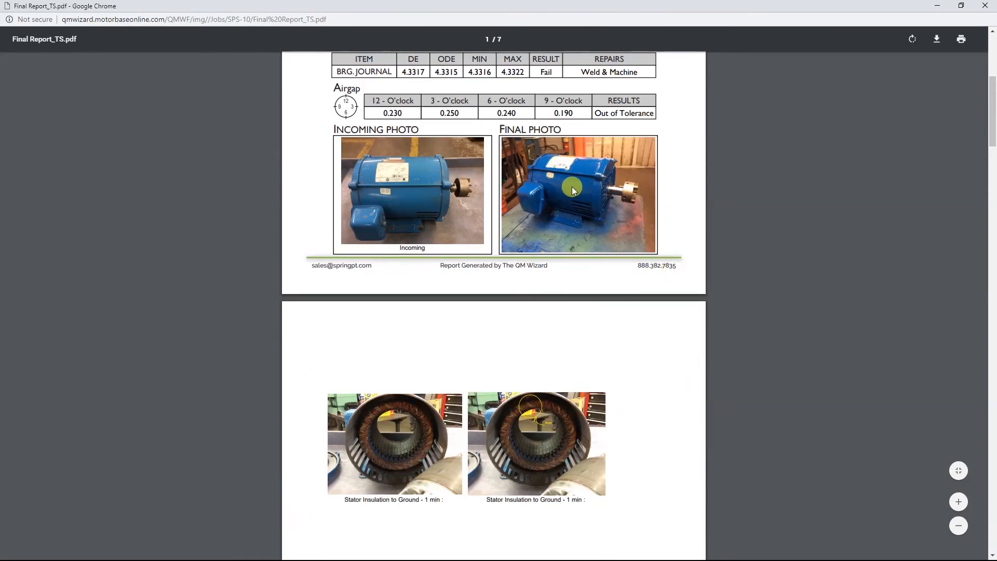
{"action": "scroll", "coordinate": [652, 363], "scroll_direction": "down", "scroll_amount": 1}
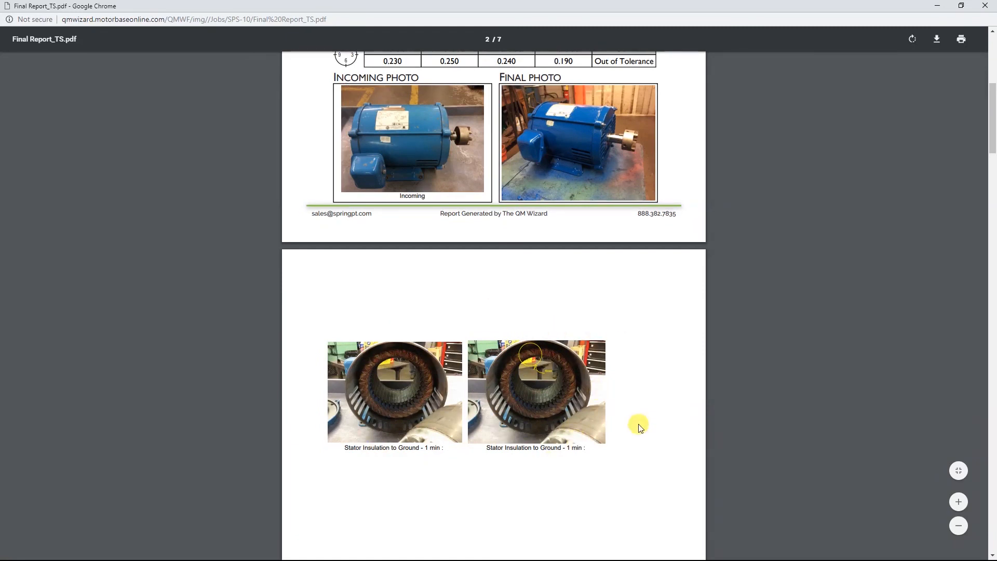
{"action": "scroll", "coordinate": [639, 427], "scroll_direction": "down", "scroll_amount": 1}
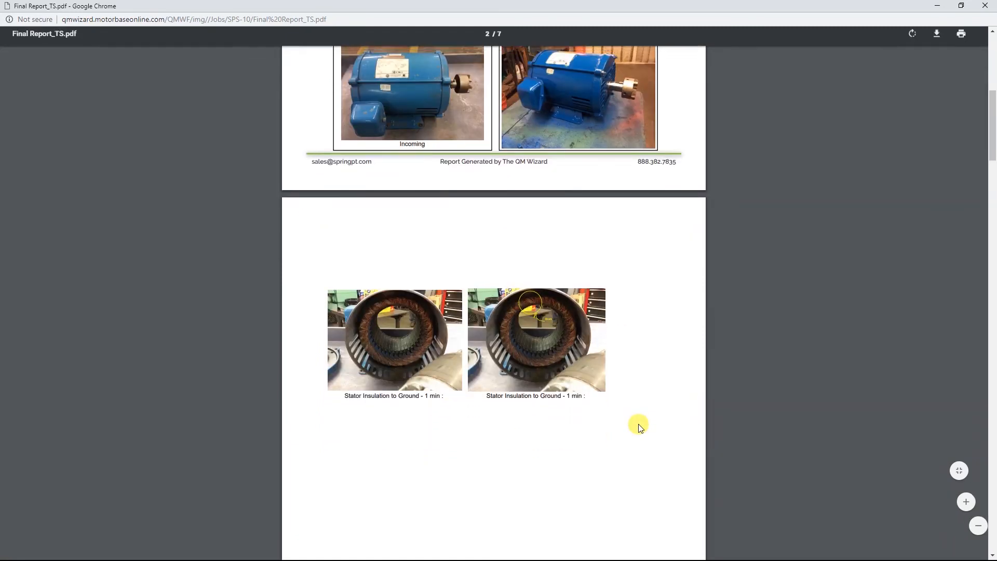
{"action": "scroll", "coordinate": [639, 426], "scroll_direction": "down", "scroll_amount": 1}
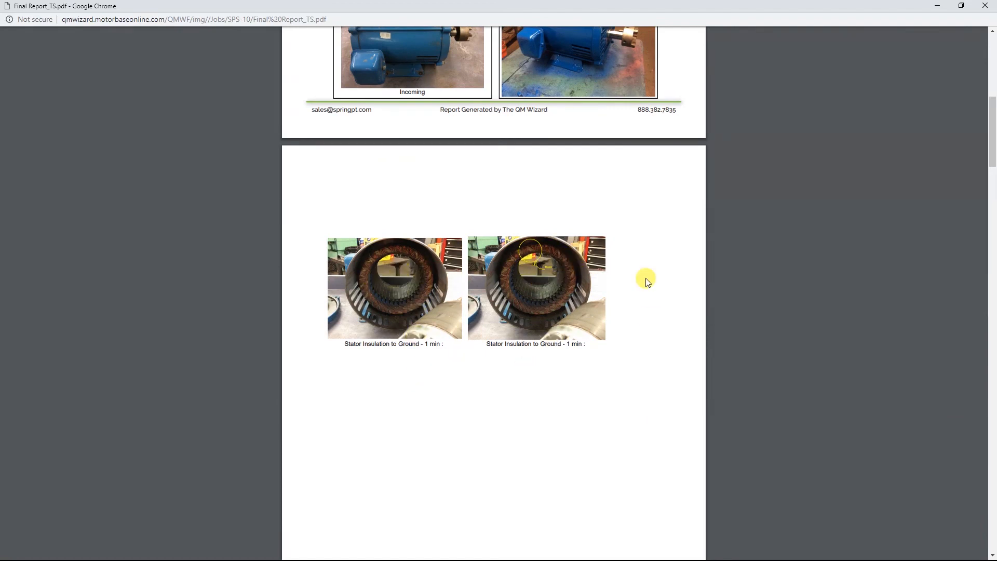
{"action": "scroll", "coordinate": [642, 372], "scroll_direction": "down", "scroll_amount": 6}
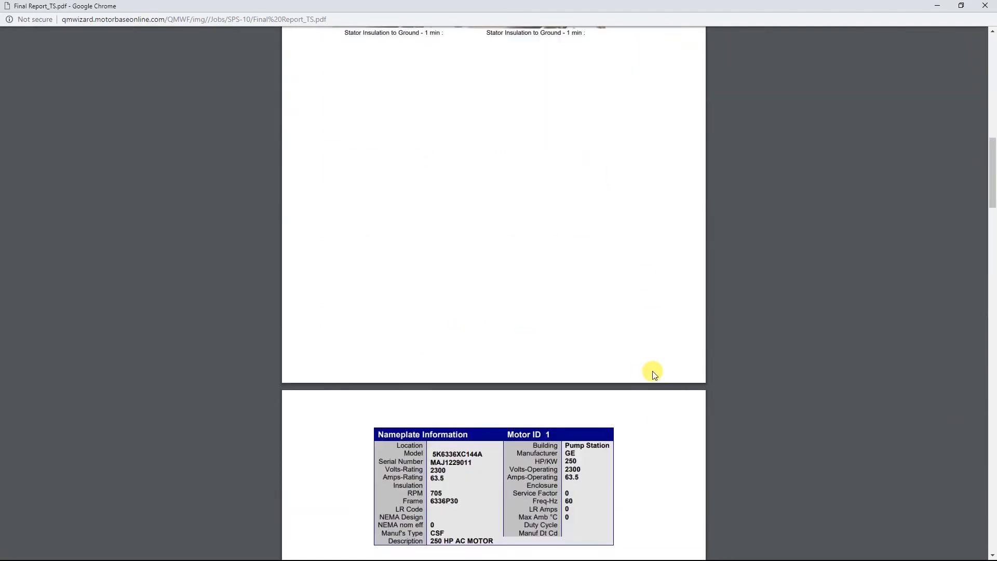
{"action": "scroll", "coordinate": [674, 372], "scroll_direction": "down", "scroll_amount": 5}
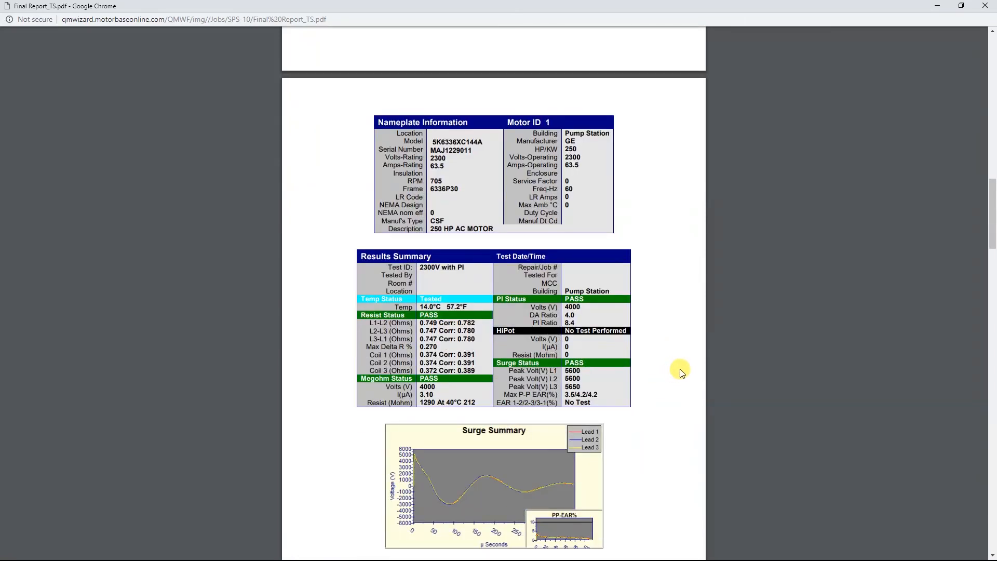
{"action": "scroll", "coordinate": [681, 372], "scroll_direction": "down", "scroll_amount": 5}
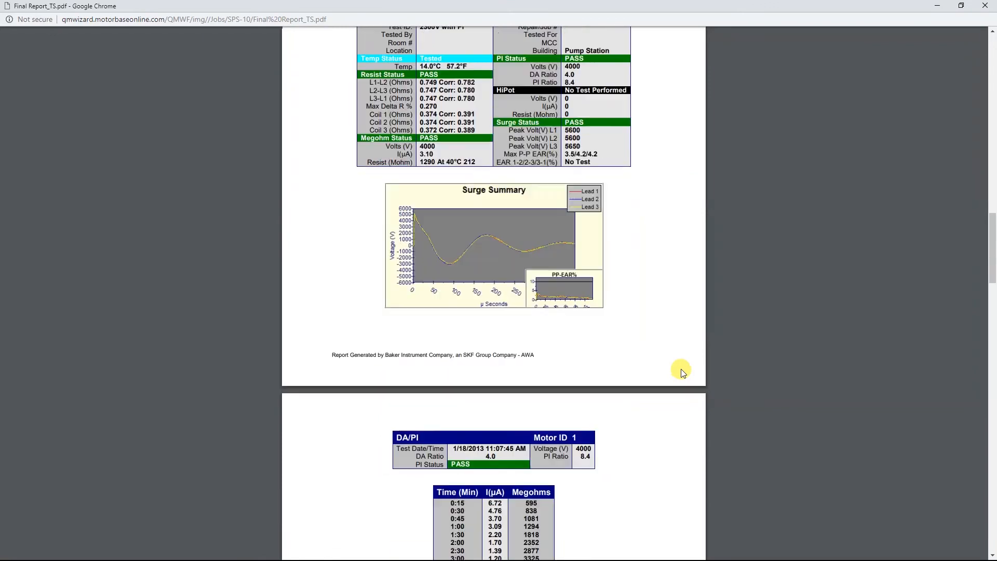
{"action": "scroll", "coordinate": [681, 372], "scroll_direction": "down", "scroll_amount": 7}
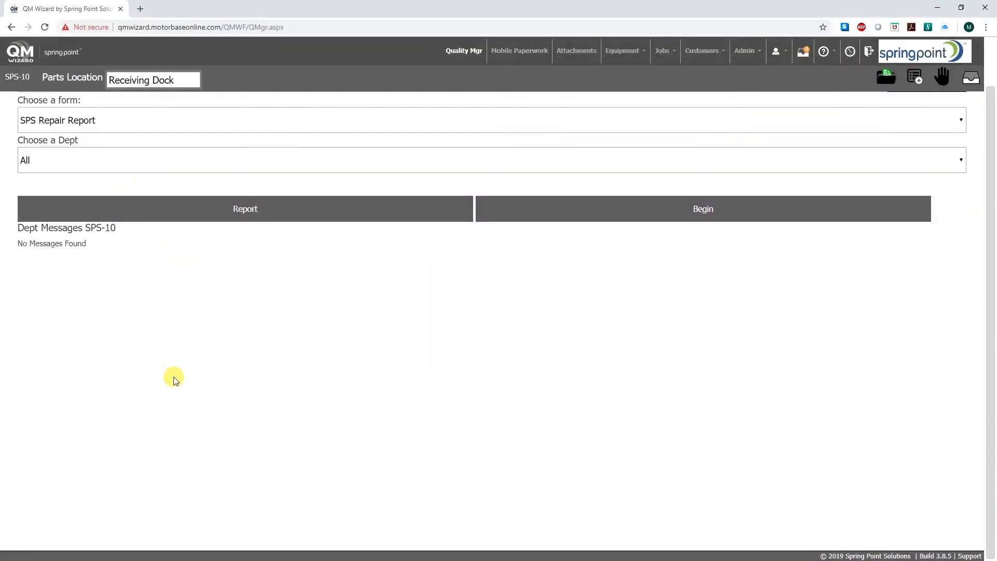
Leave the SPS-10 job and return to the QM Wizard home page.
{"action": "left_click", "coordinate": [44, 57]}
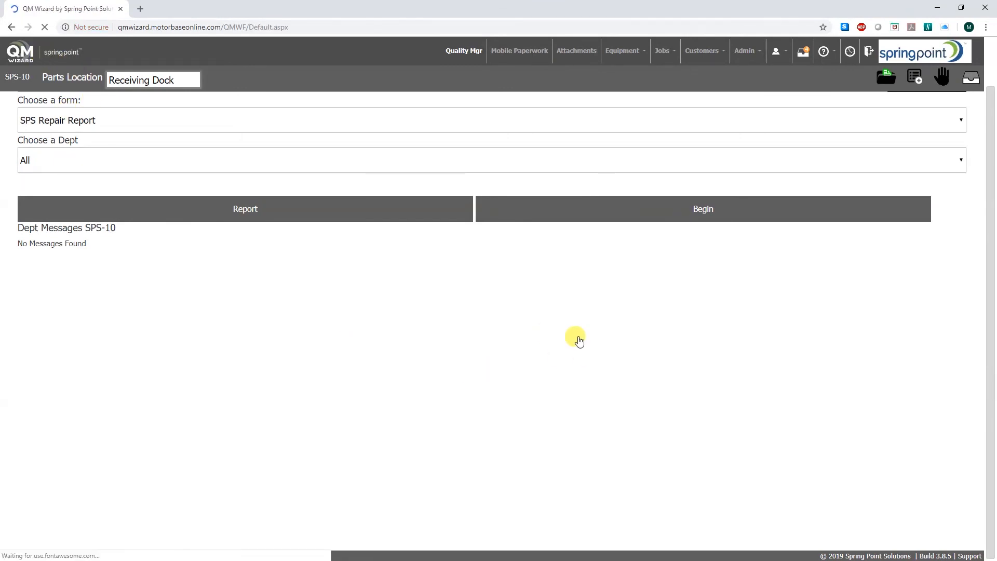